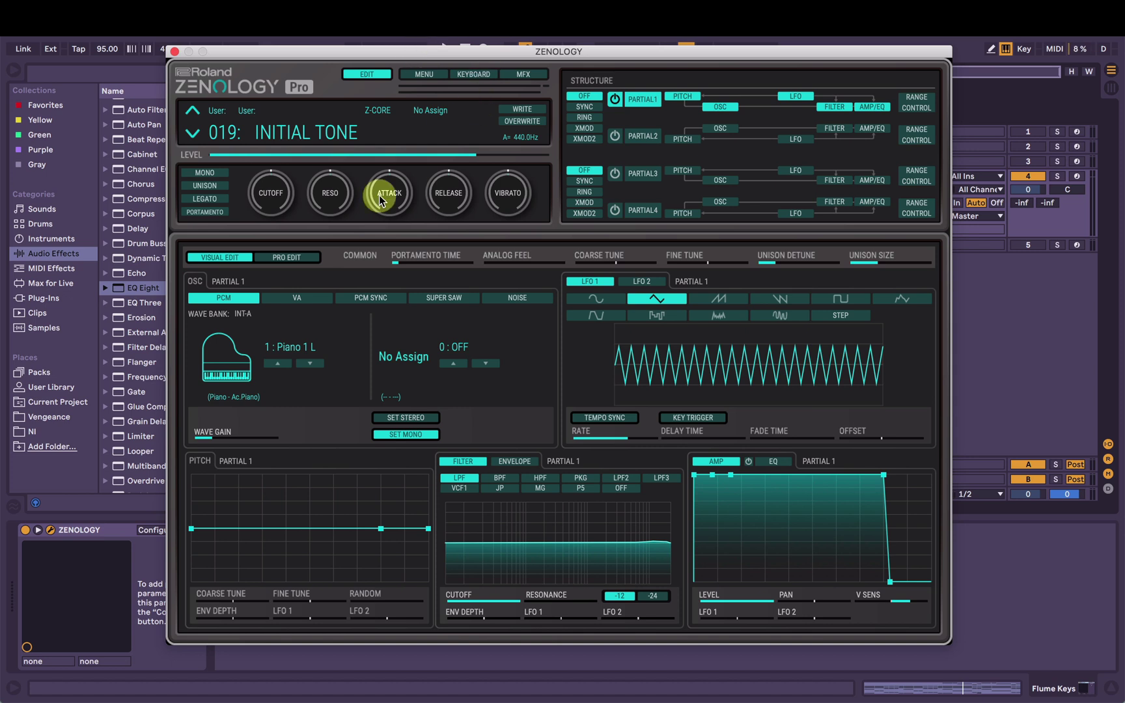
Step: Close the plugin and open the Flume Keys clip's MIDI notes with its loop selected
click(175, 51)
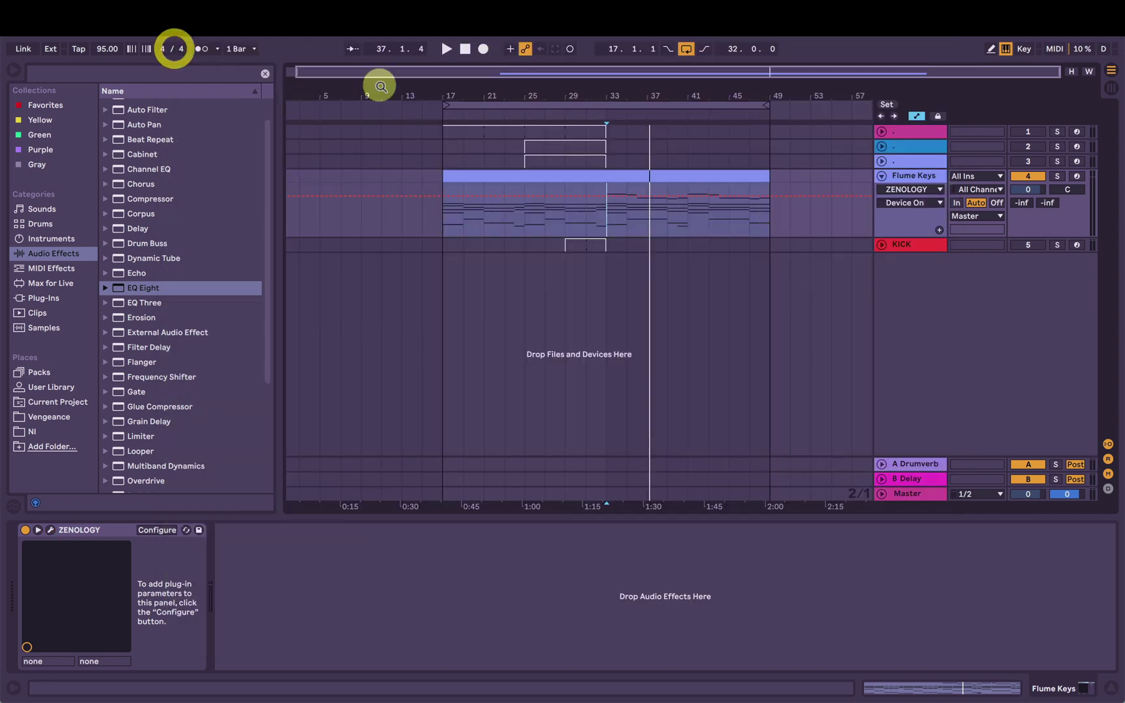
click(466, 176)
double_click(466, 175)
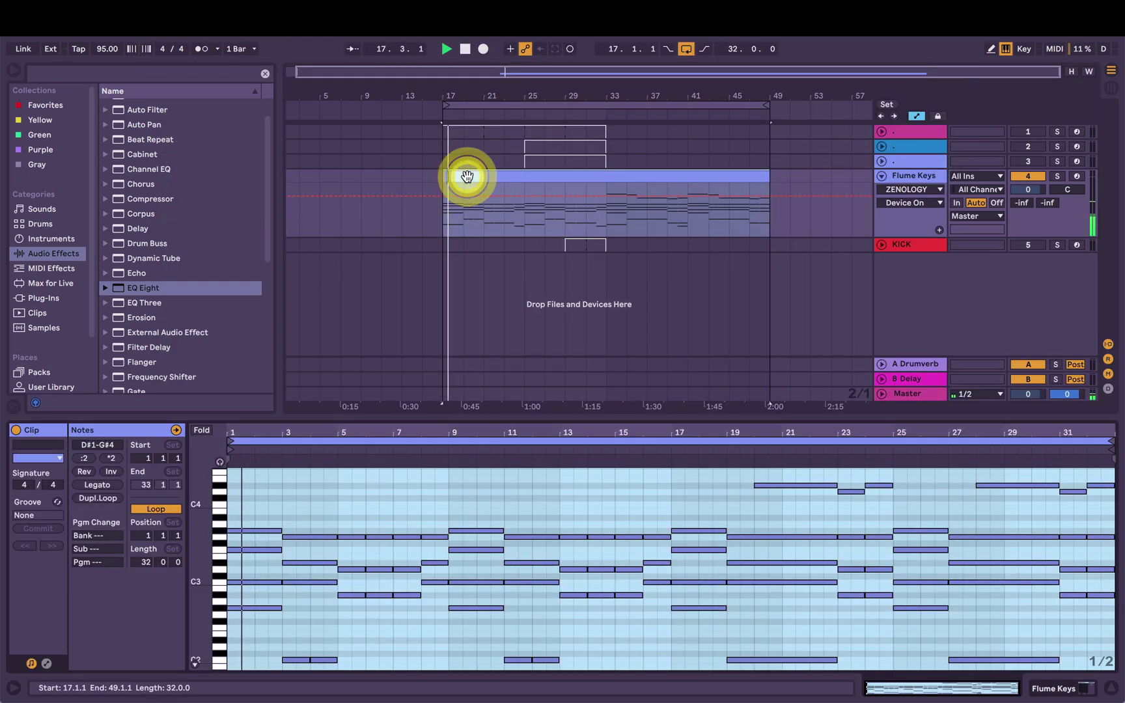
click(284, 440)
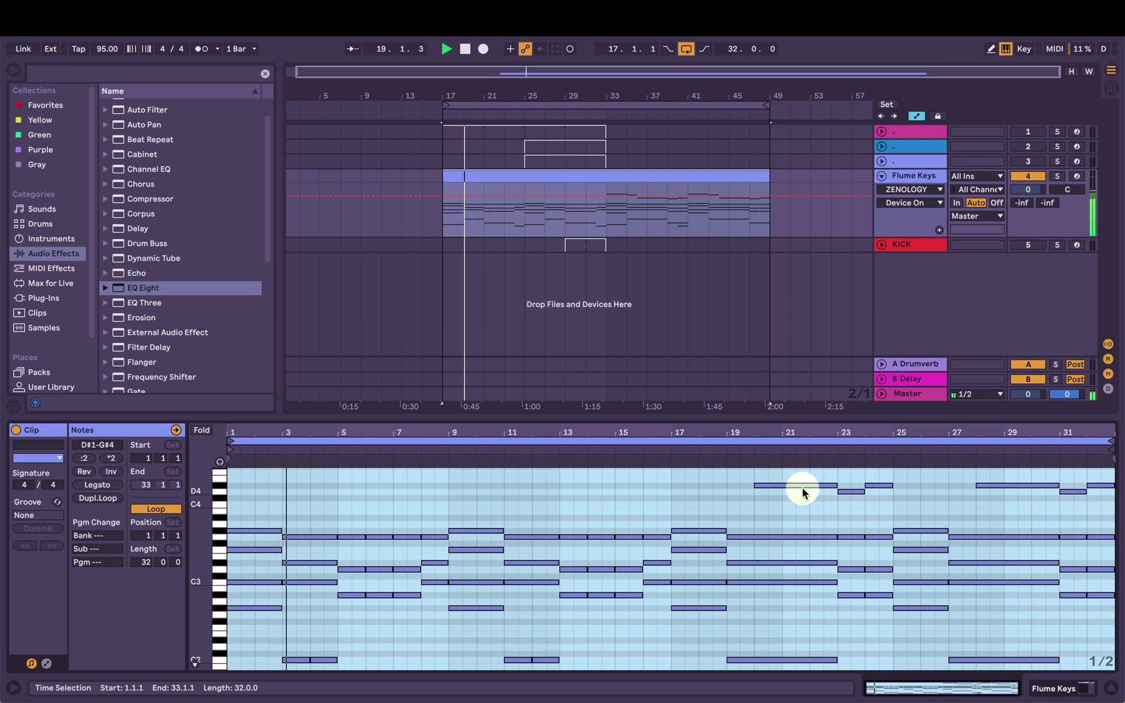
Step: Stop playback and reopen ZENOLOGY from the Flume Keys track's devices
click(1095, 696)
key(space)
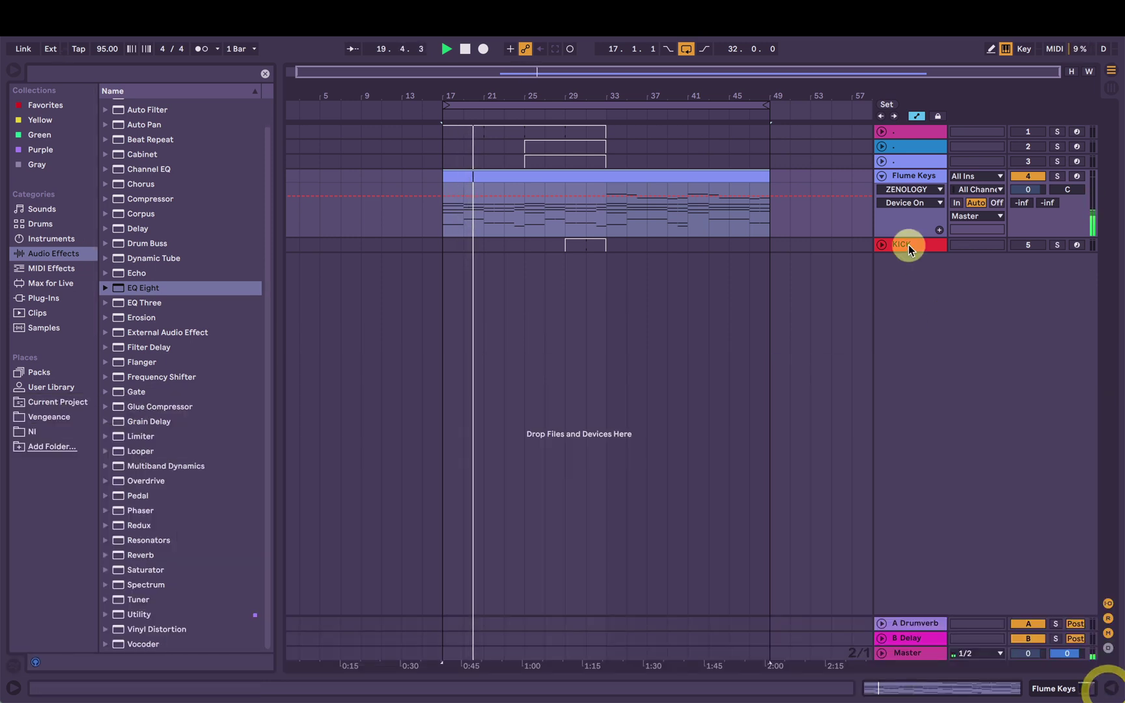
double_click(917, 177)
click(44, 531)
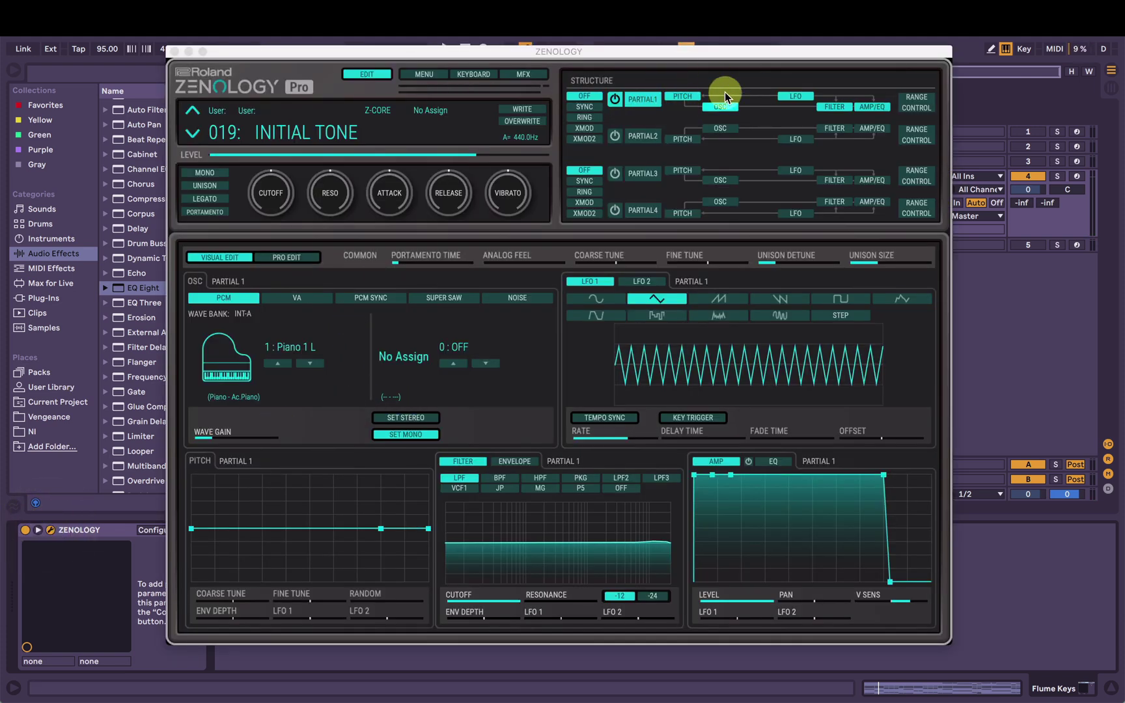
Step: Filter Partial 1's waves to String Ensemble and load Strings 1 L
click(288, 352)
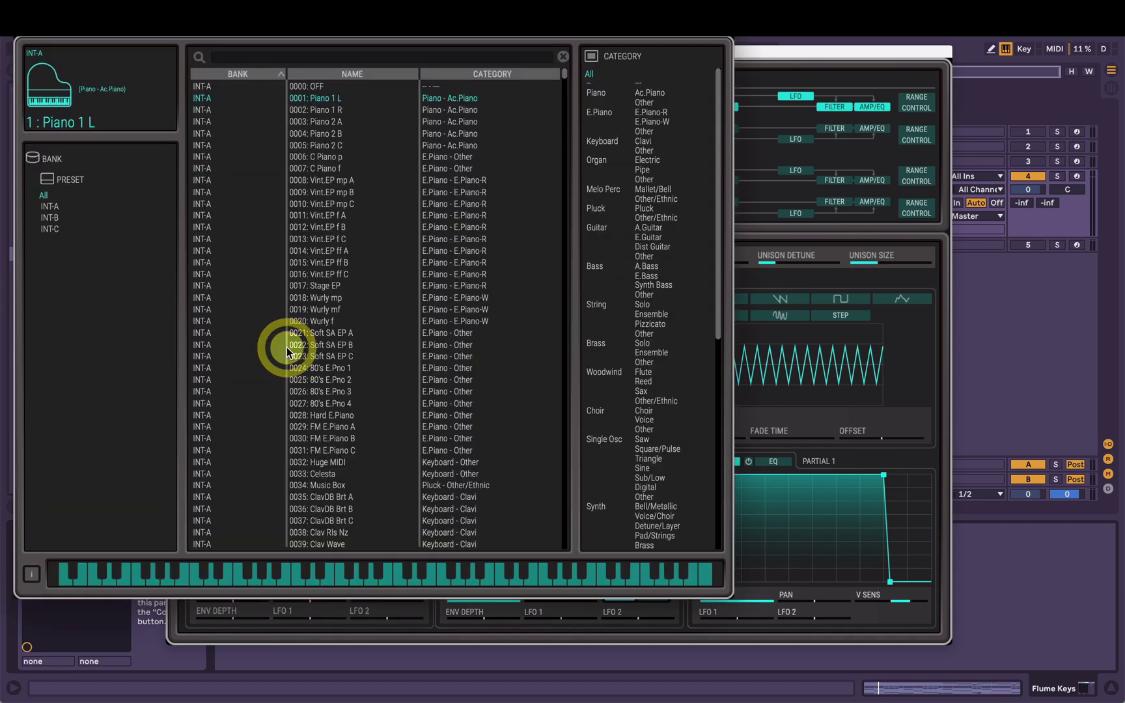
click(661, 316)
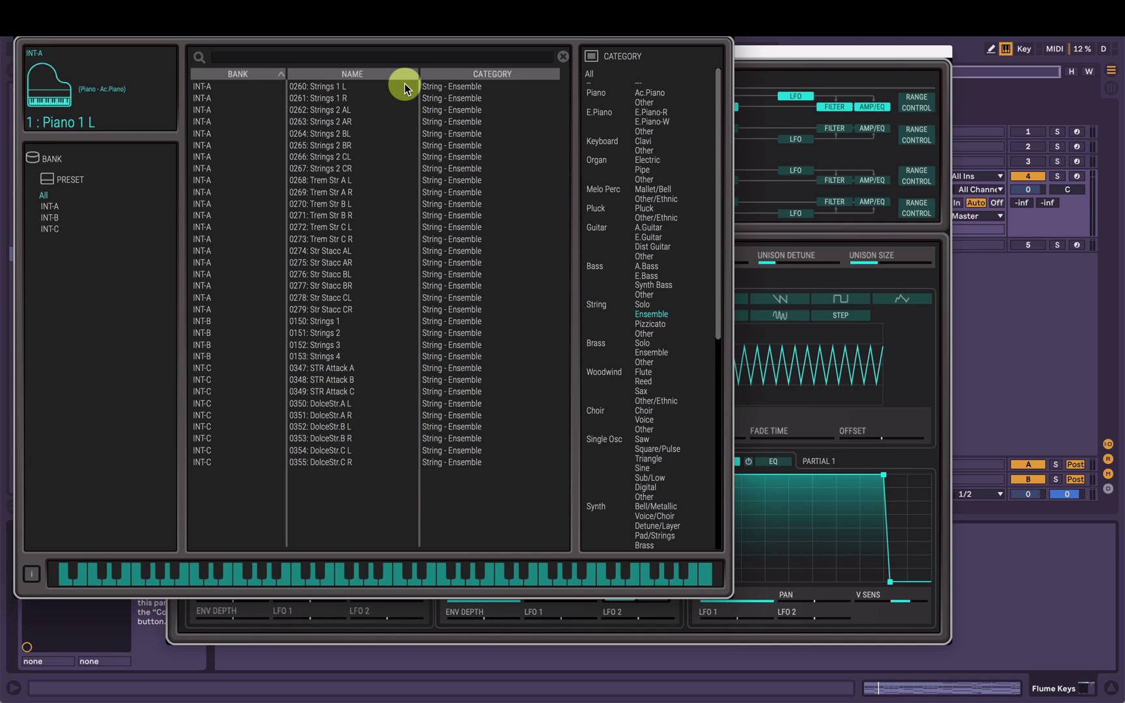
click(334, 97)
click(325, 87)
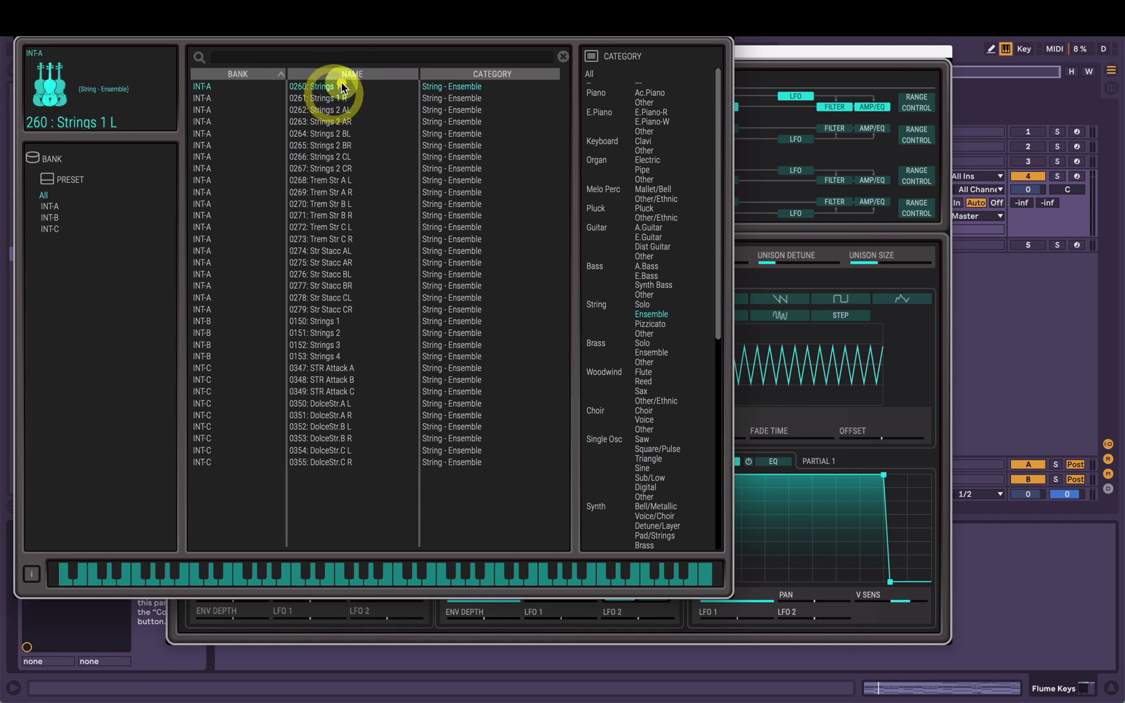
key(Return)
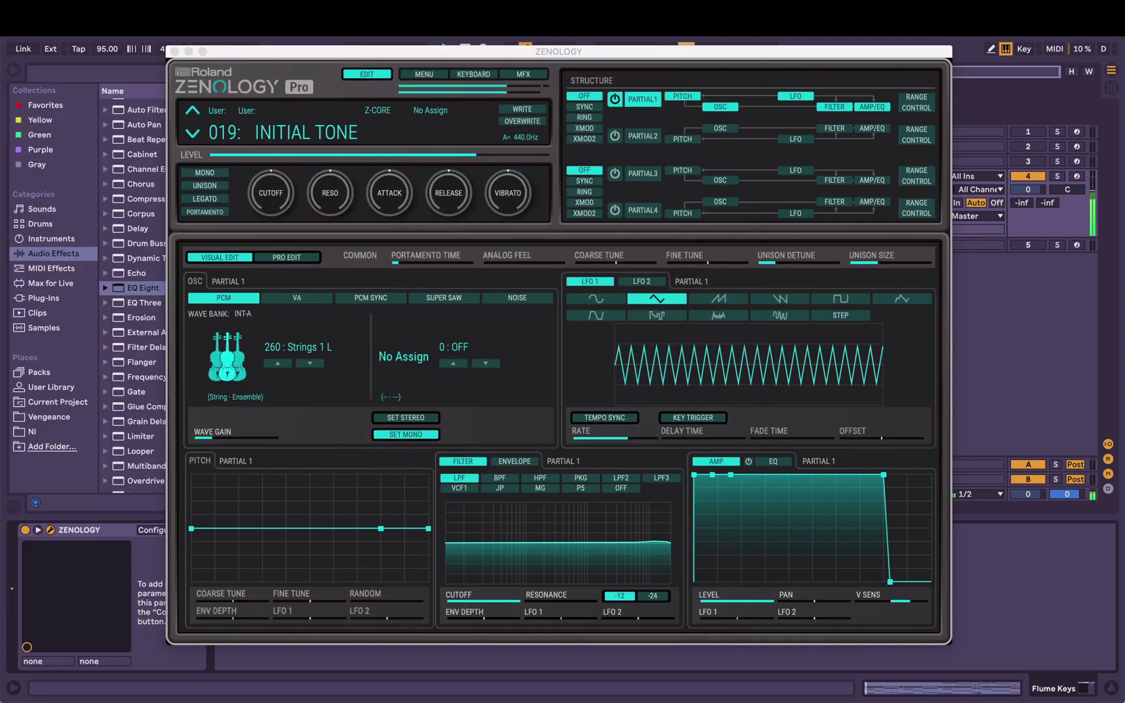
Step: Audition the Strings 2 waves and settle on 262 : Strings 2 AL for Partial 1
click(286, 347)
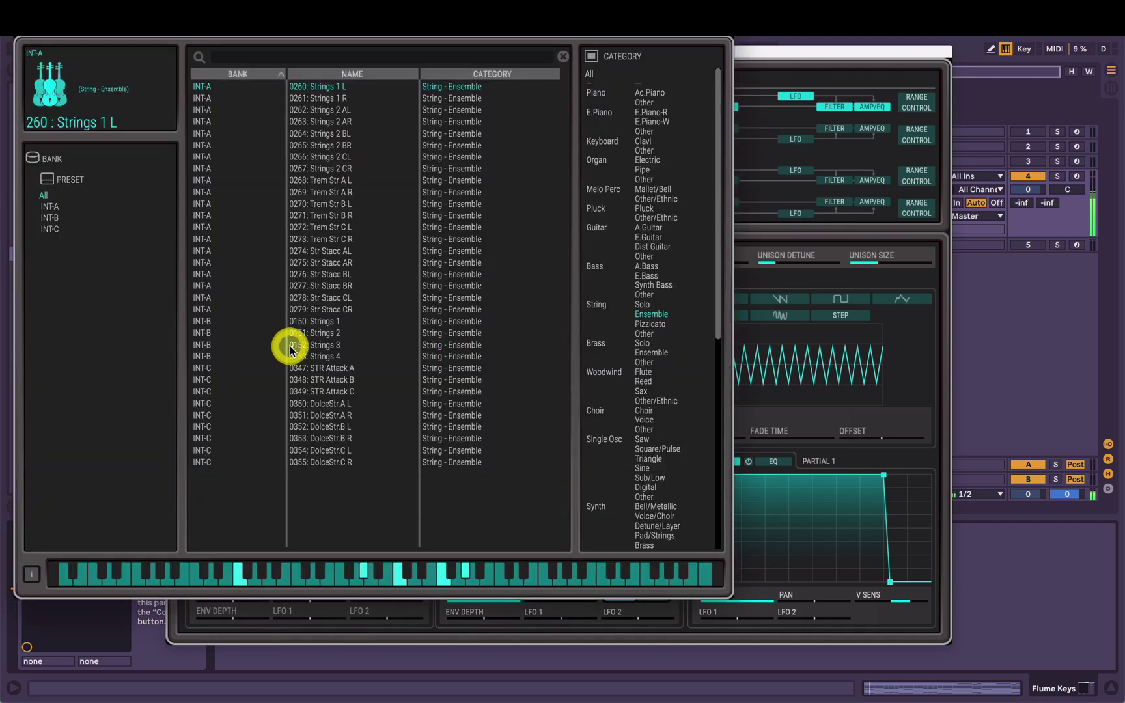
click(365, 98)
click(358, 113)
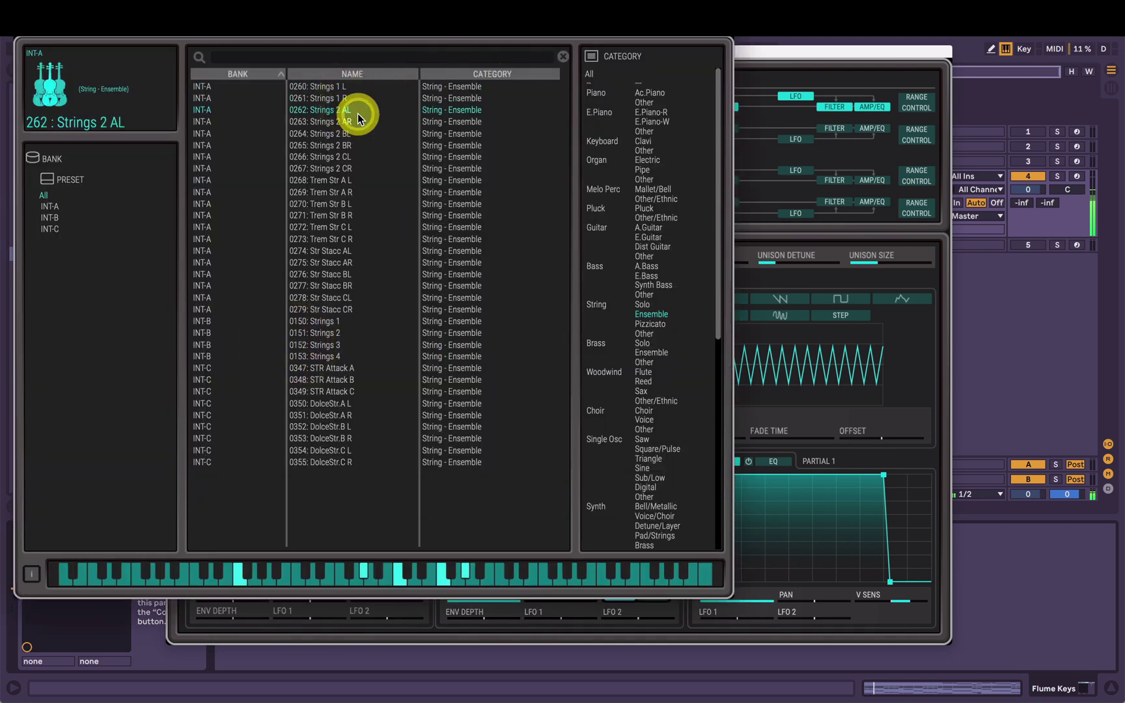
click(357, 113)
click(356, 132)
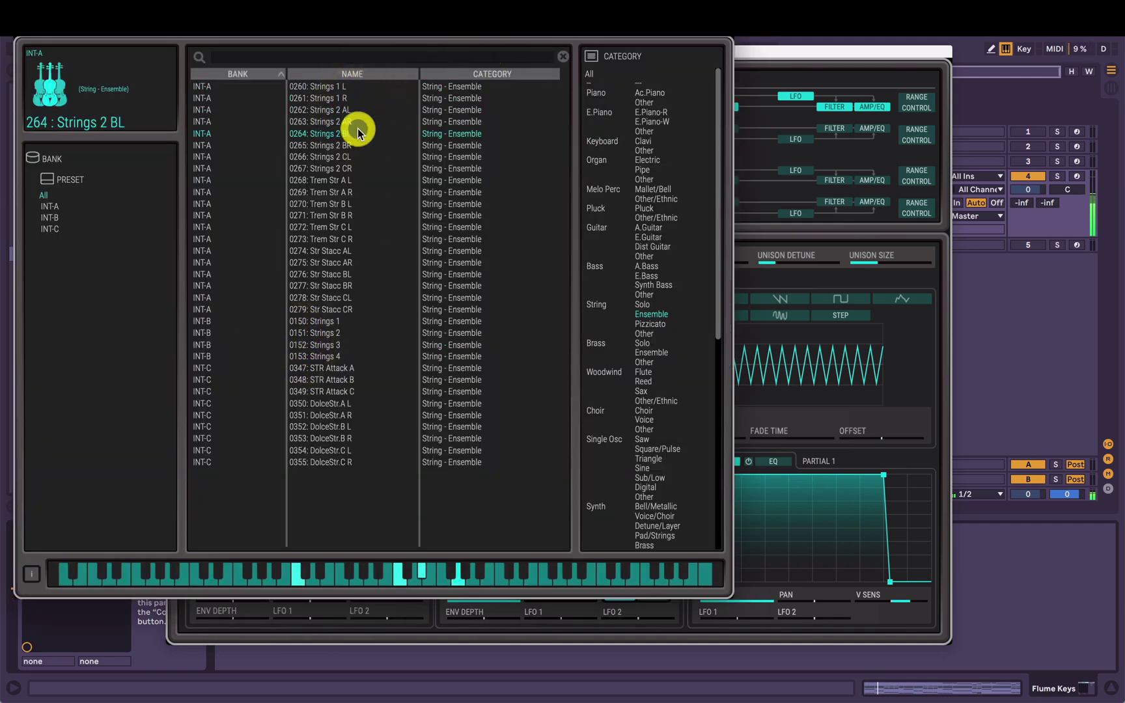
click(347, 143)
click(360, 110)
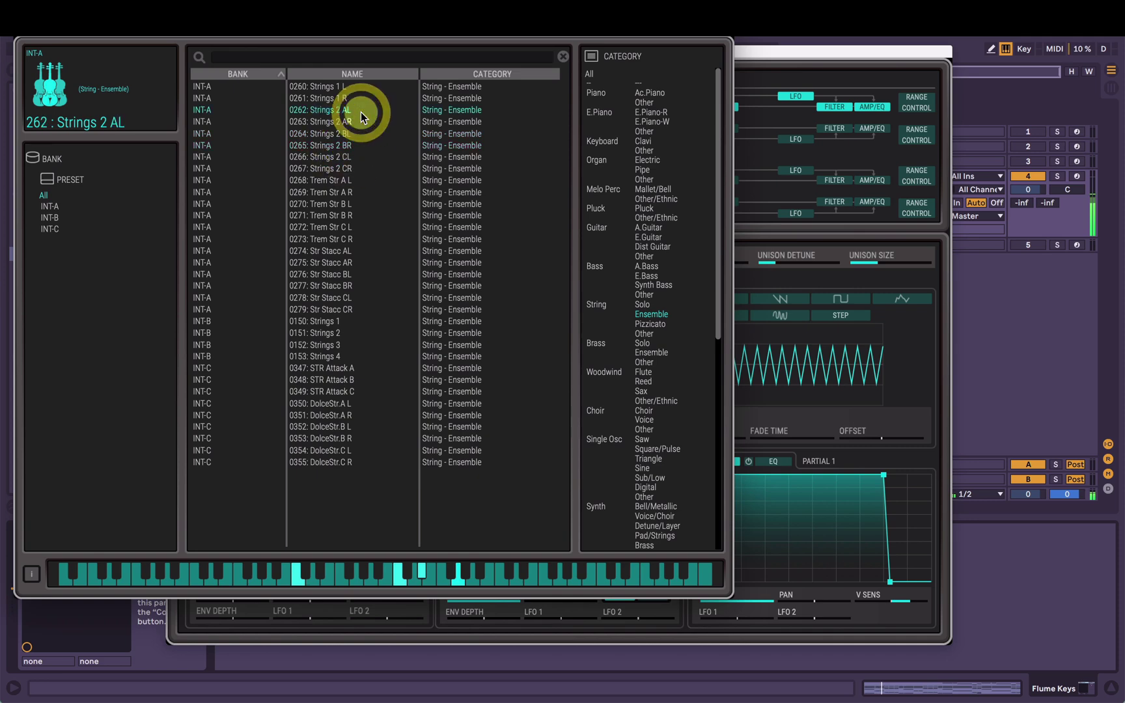
drag(361, 112, 267, 67)
click(71, 41)
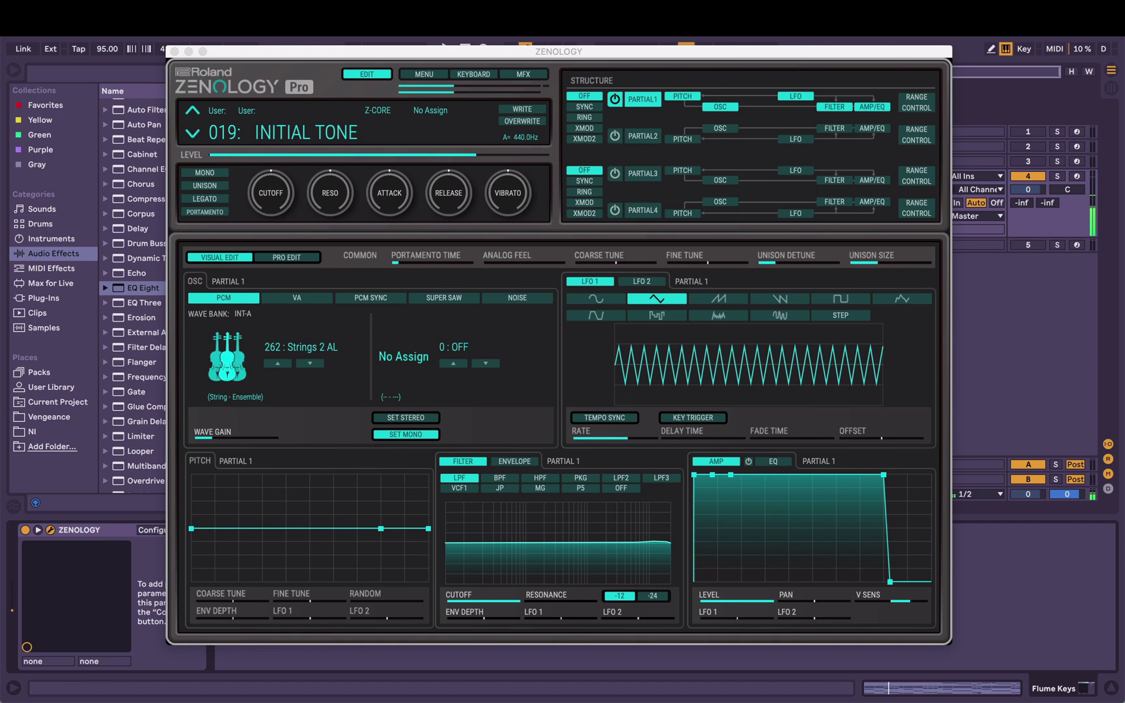
Step: Toggle SET STEREO so Partial 1 pairs Strings 2 AL with 263 : Strings 2 AR
click(406, 419)
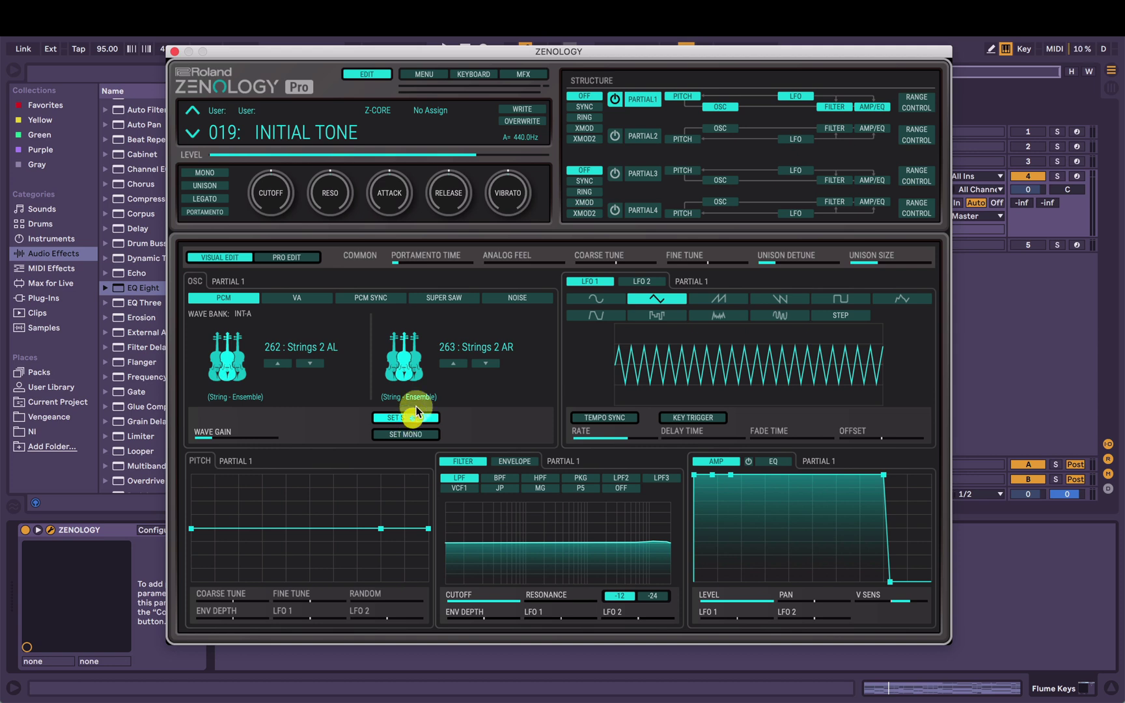
click(412, 434)
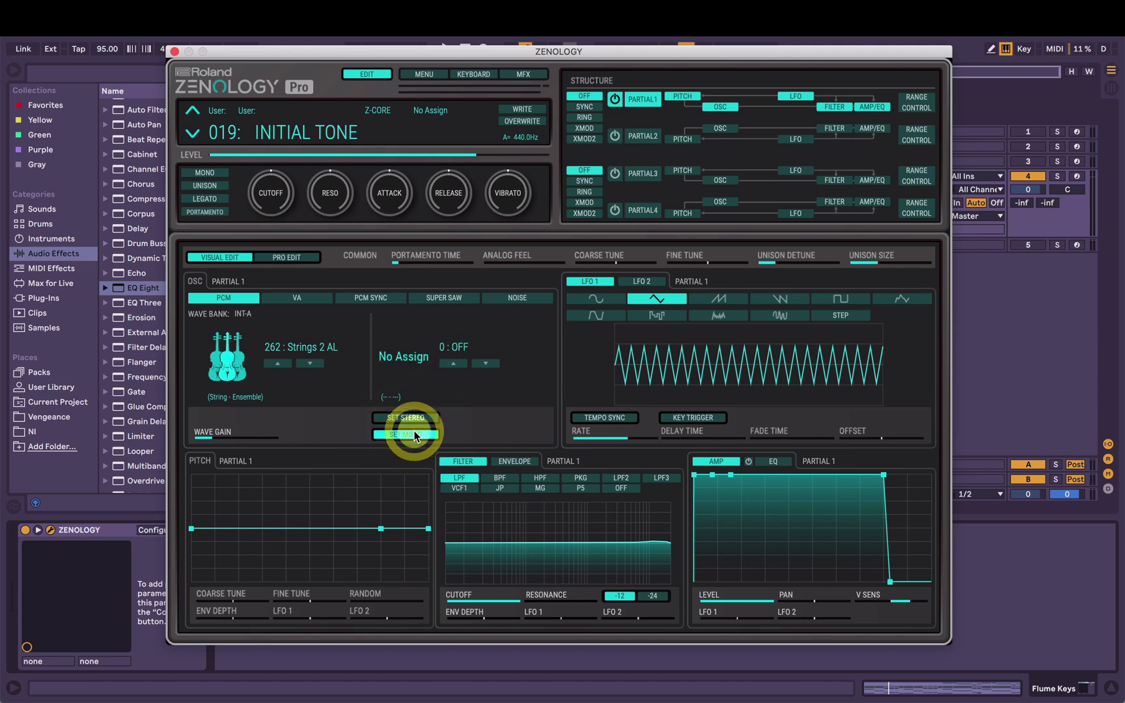
click(427, 419)
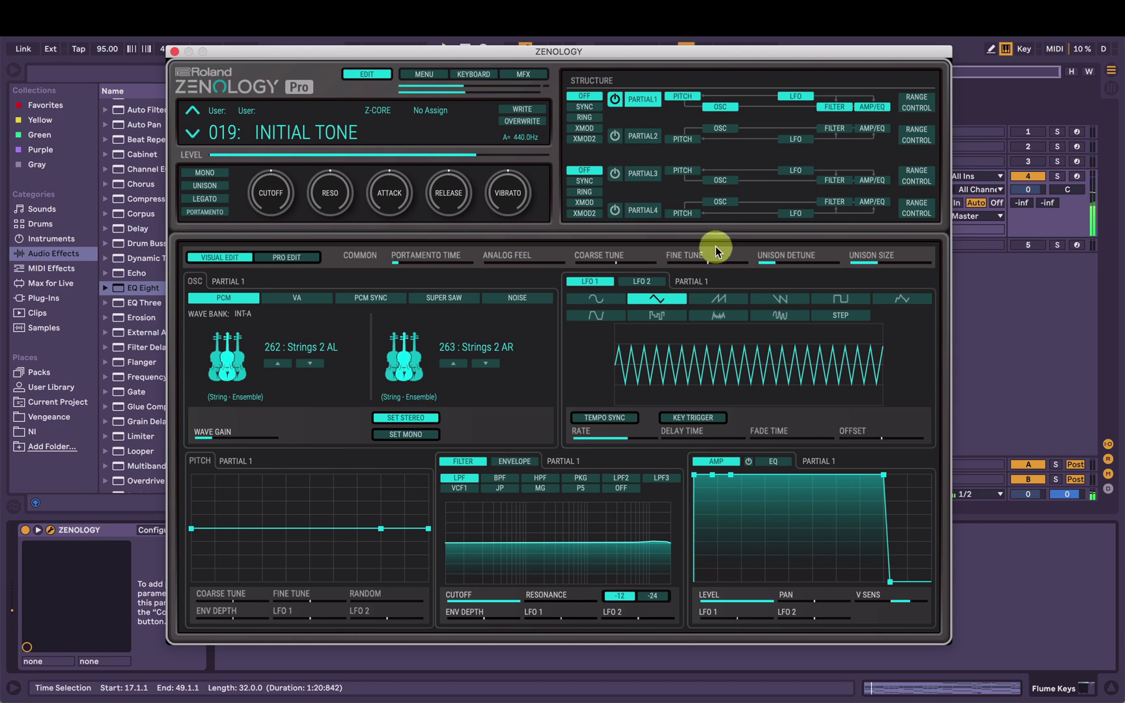
Step: Select Partial 2 and load PWM Wave 1 from the Synth Detune/Layer waves
click(633, 137)
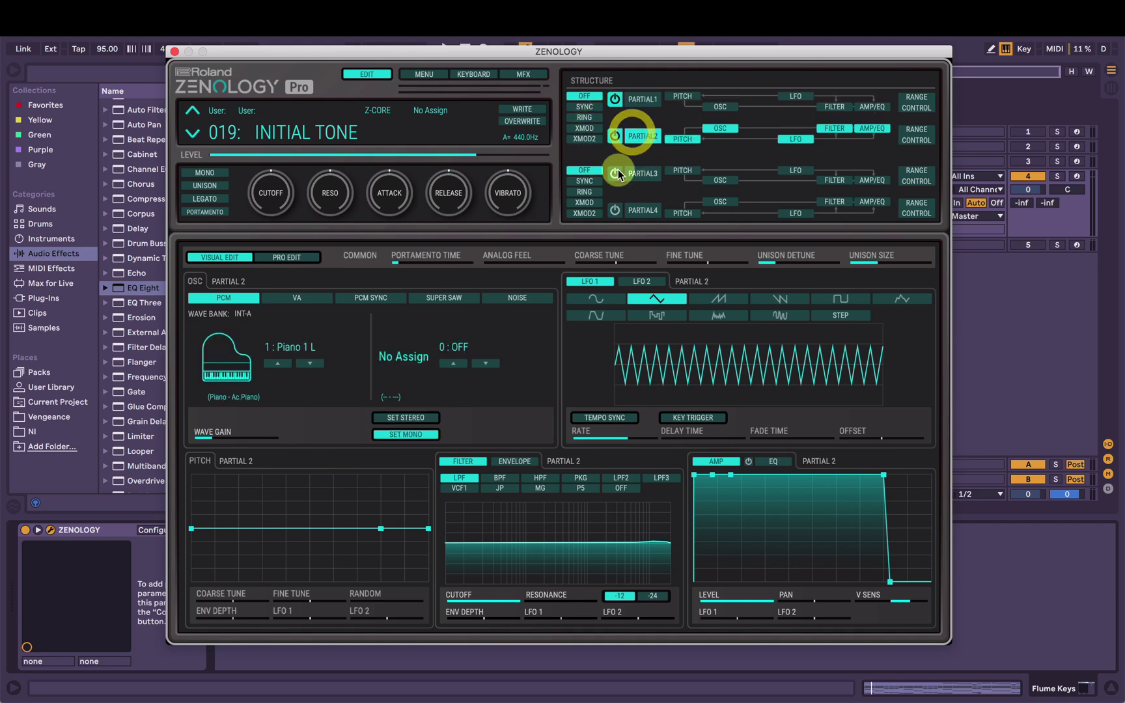
click(294, 347)
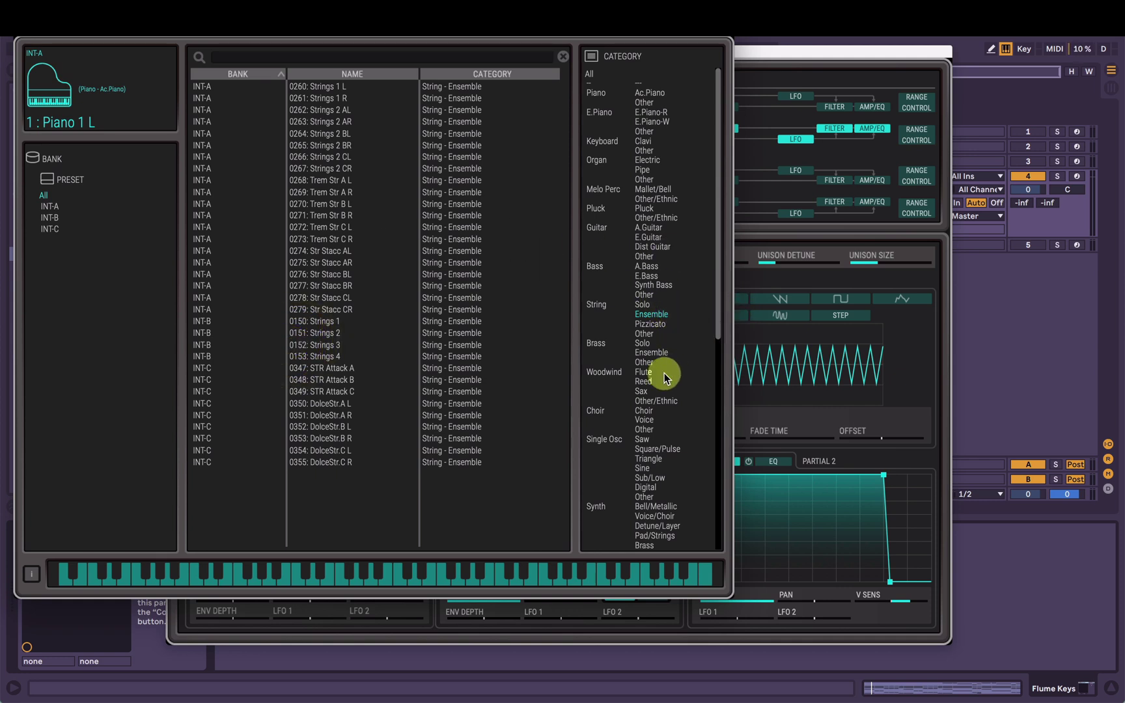
scroll(657, 376, down, 2)
scroll(655, 377, down, 4)
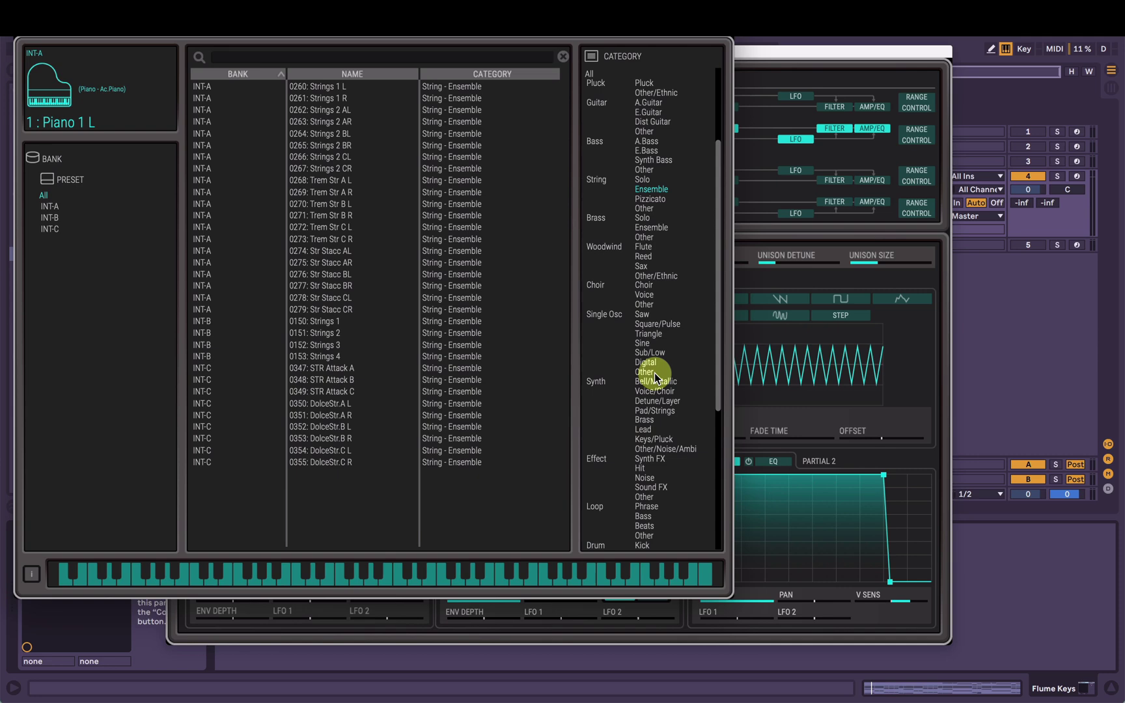
click(657, 400)
click(482, 180)
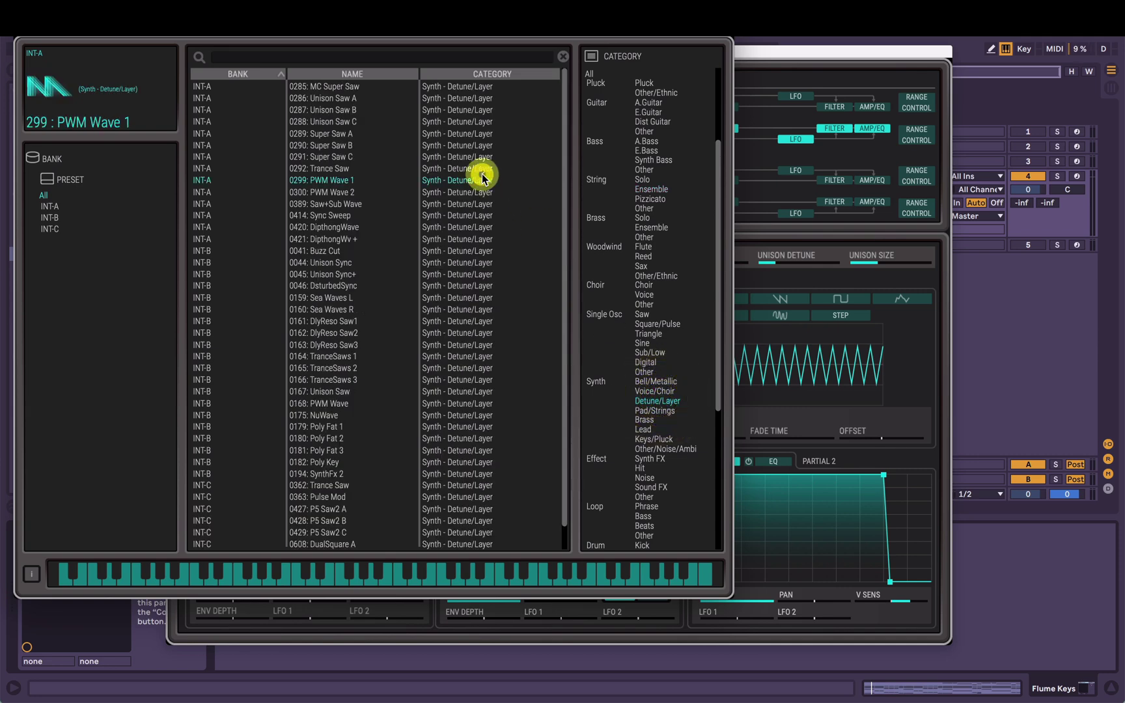
double_click(482, 180)
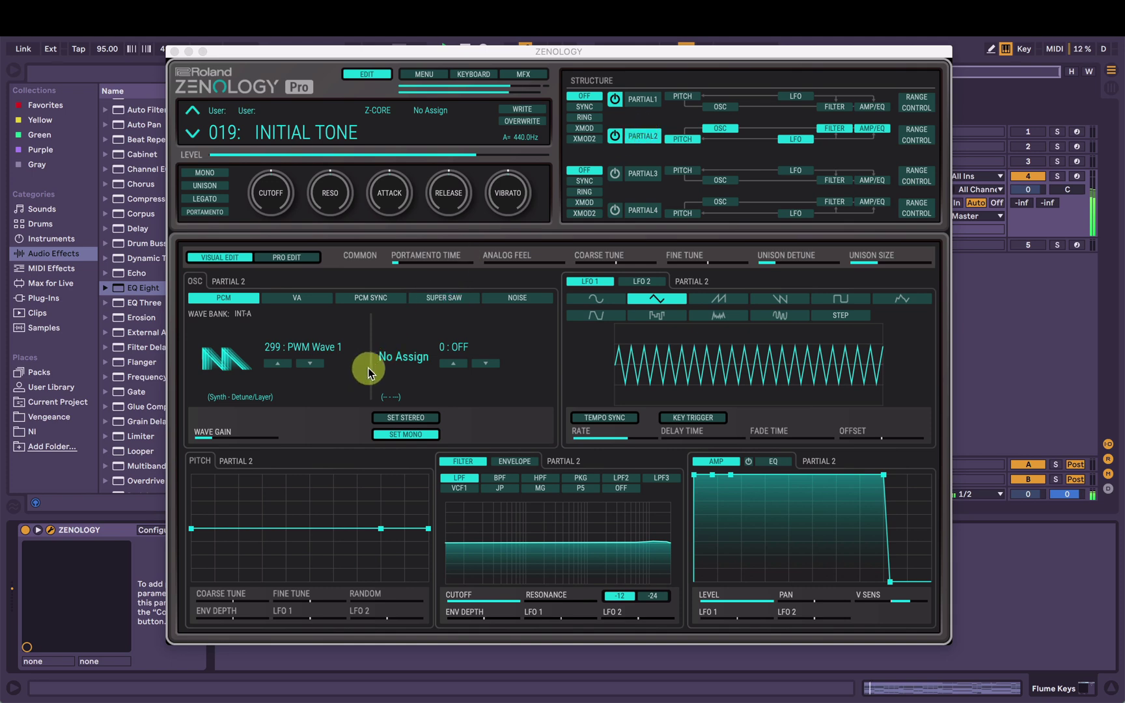
Step: Audition Unison Sync and DsturbedSync, then load 159 : Sea Waves L on Partial 2
click(293, 347)
click(336, 261)
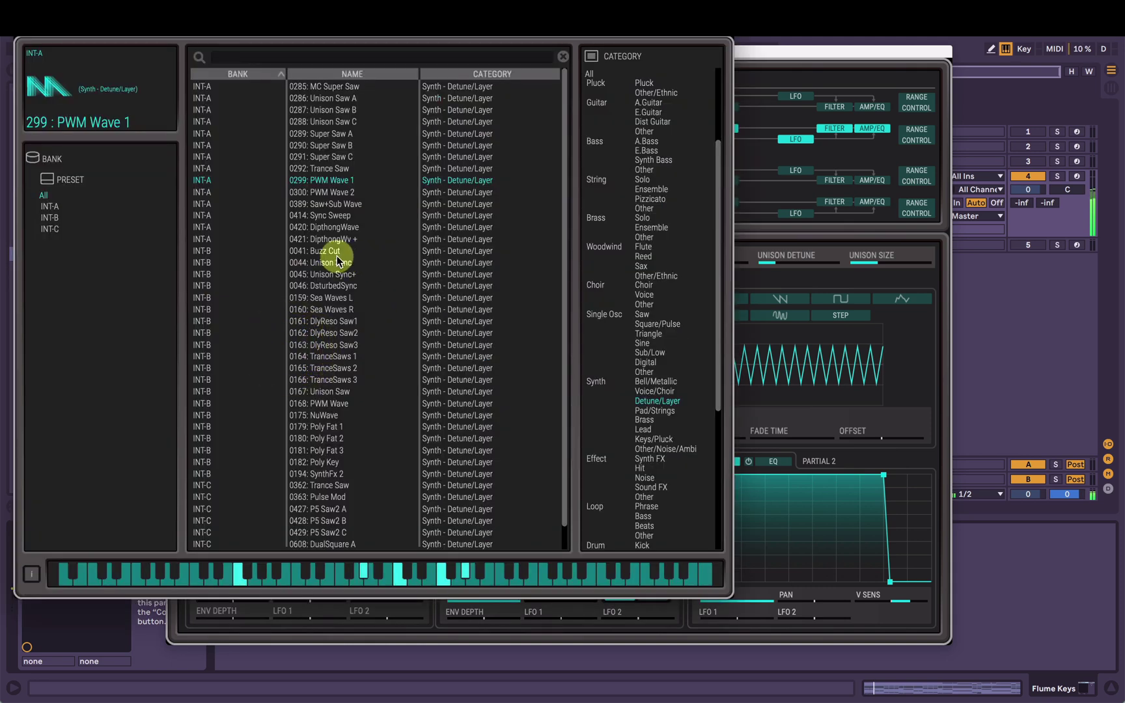
click(352, 285)
click(347, 297)
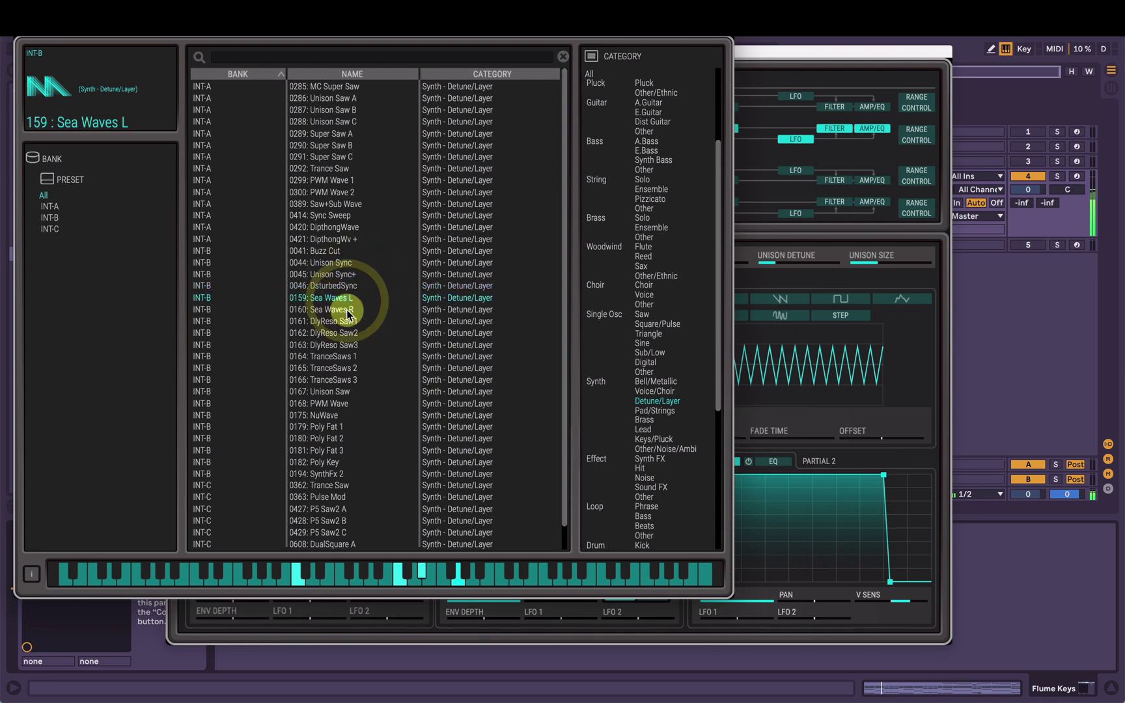
click(118, 123)
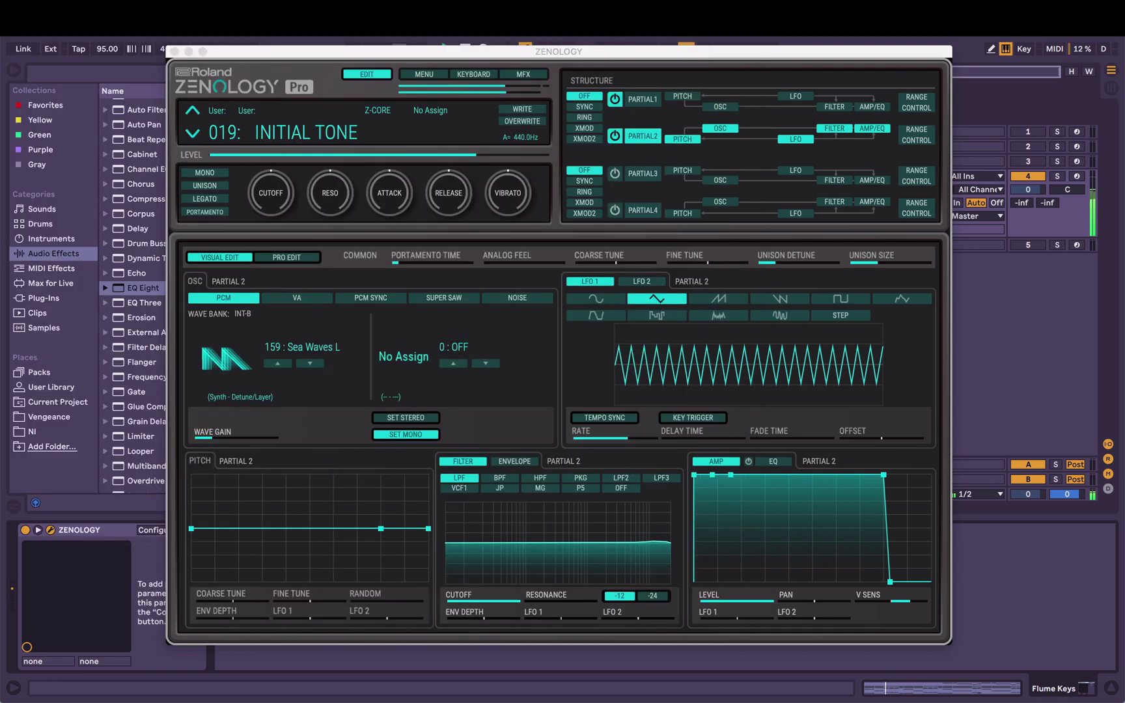
Step: Compare Partials 1 and 2 by switching each off and on, ending on Partial 2's settings
click(616, 99)
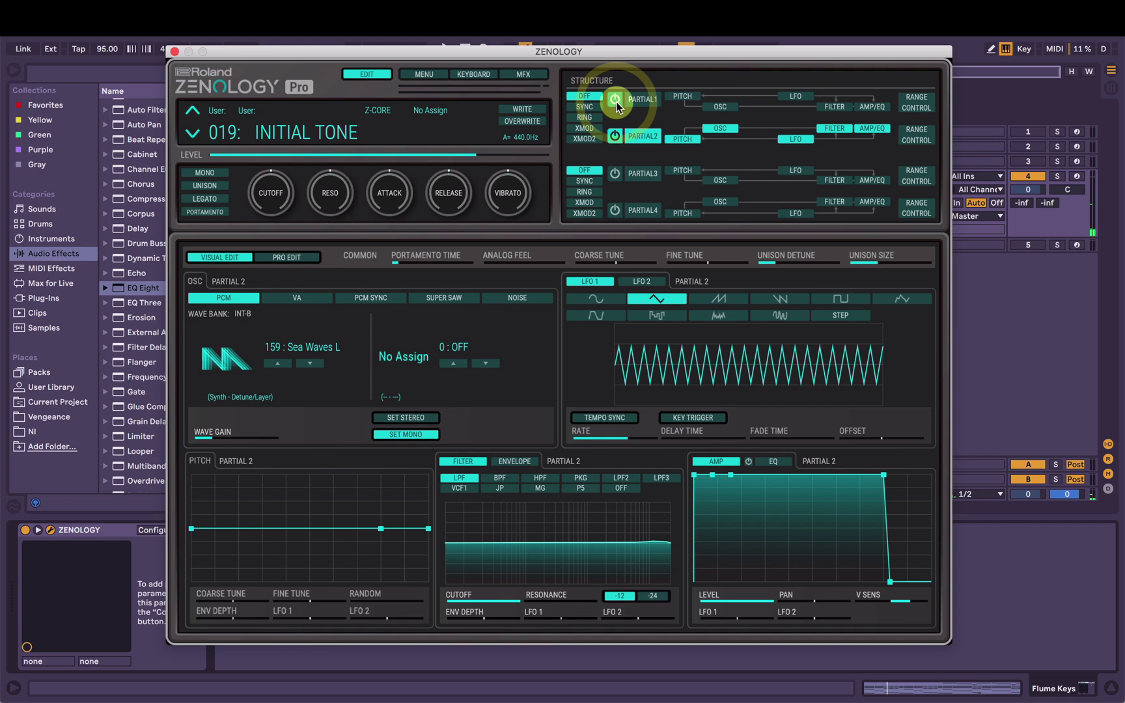
click(616, 100)
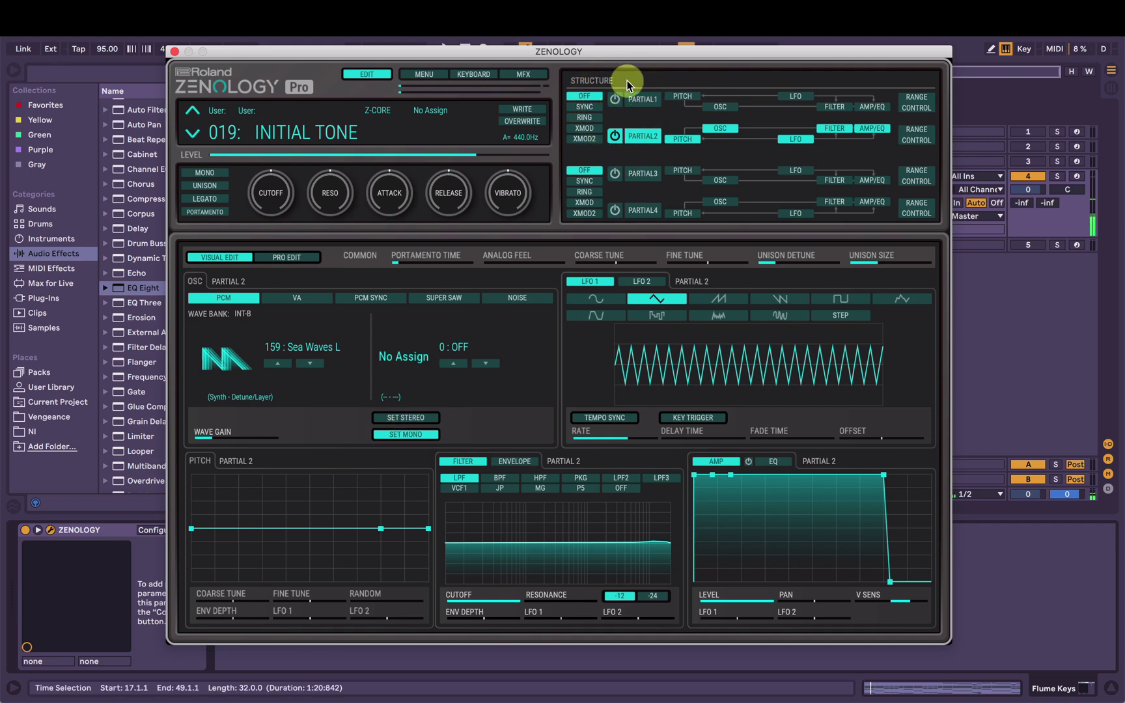
click(611, 101)
click(613, 135)
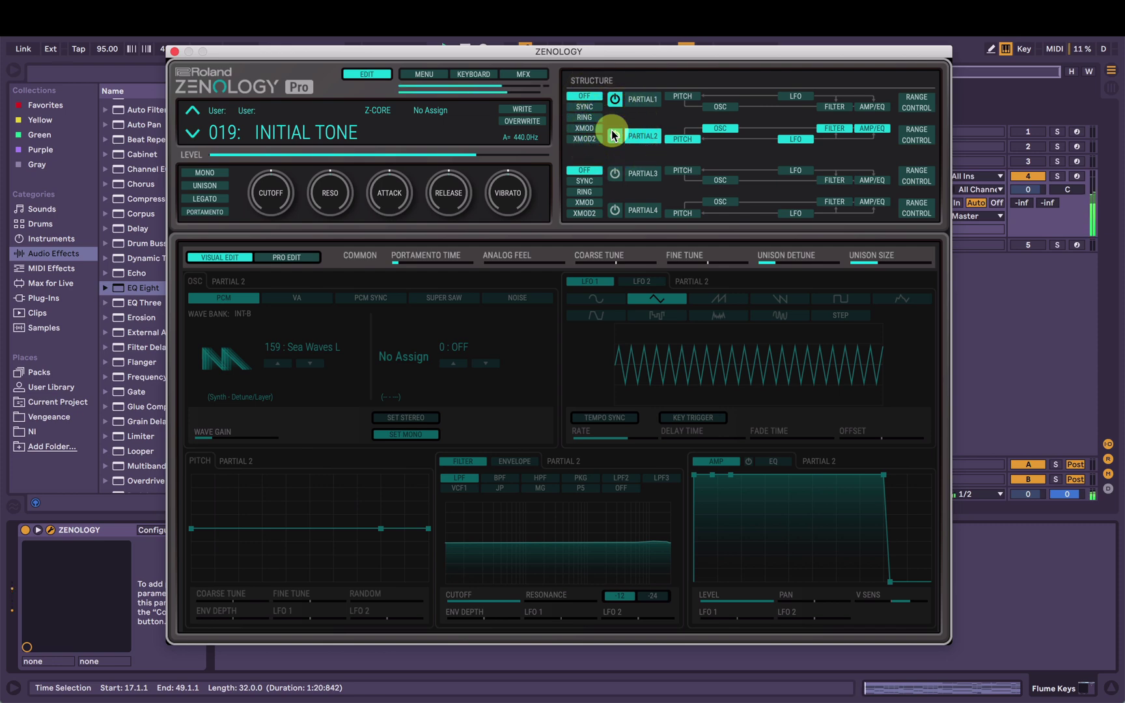
click(642, 99)
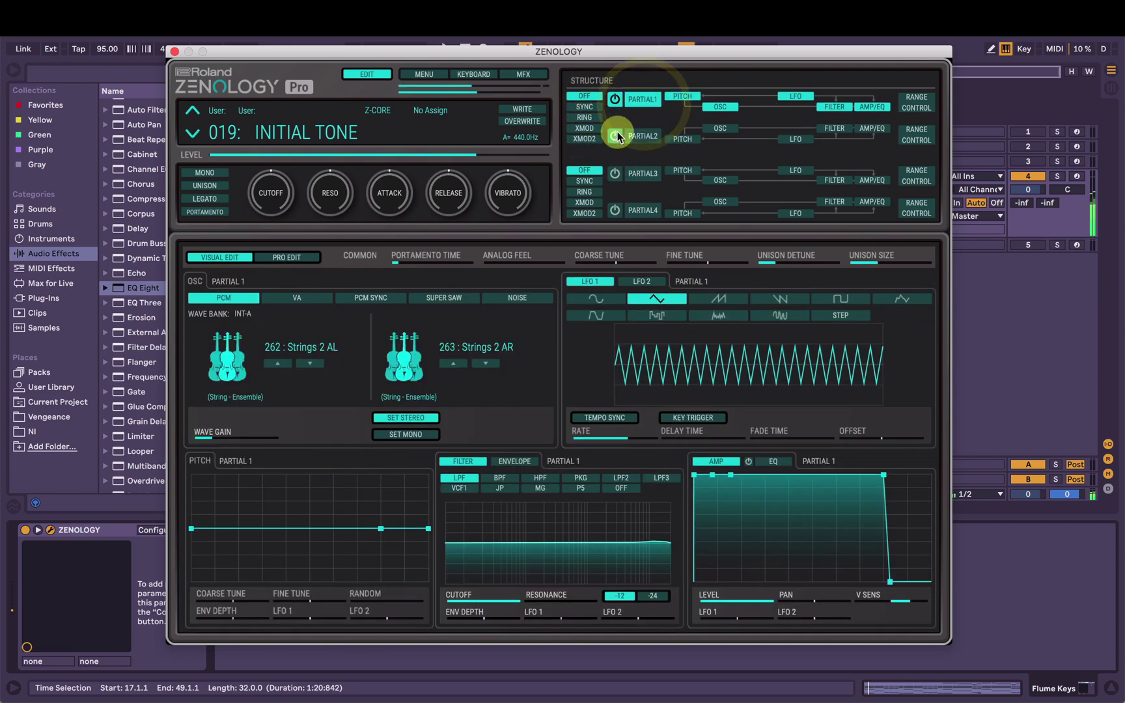
click(617, 134)
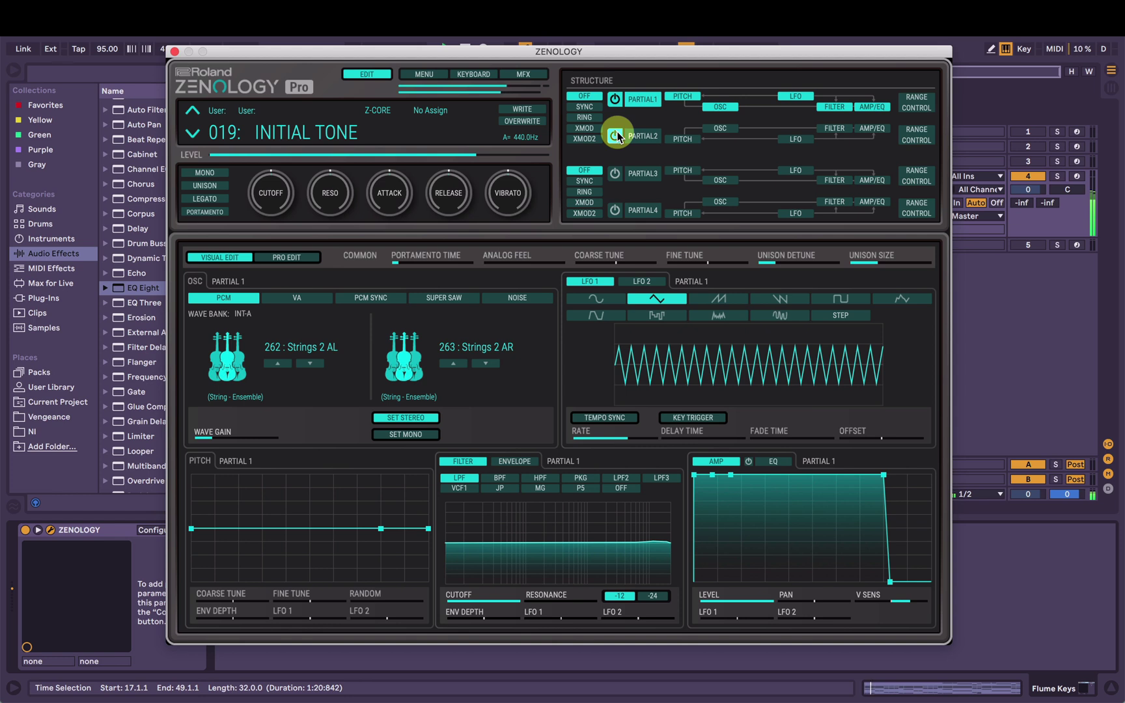
click(641, 135)
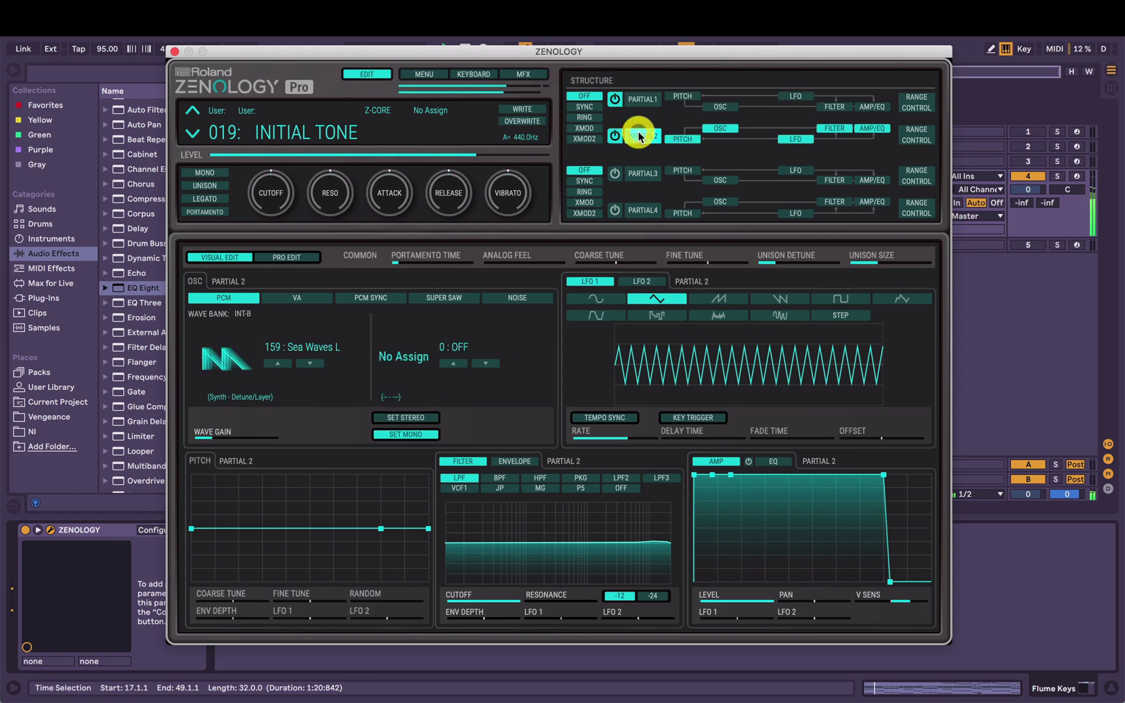
Step: Make Partial 2 stereo with 160 : Sea Waves R and switch Partial 1 on
click(410, 414)
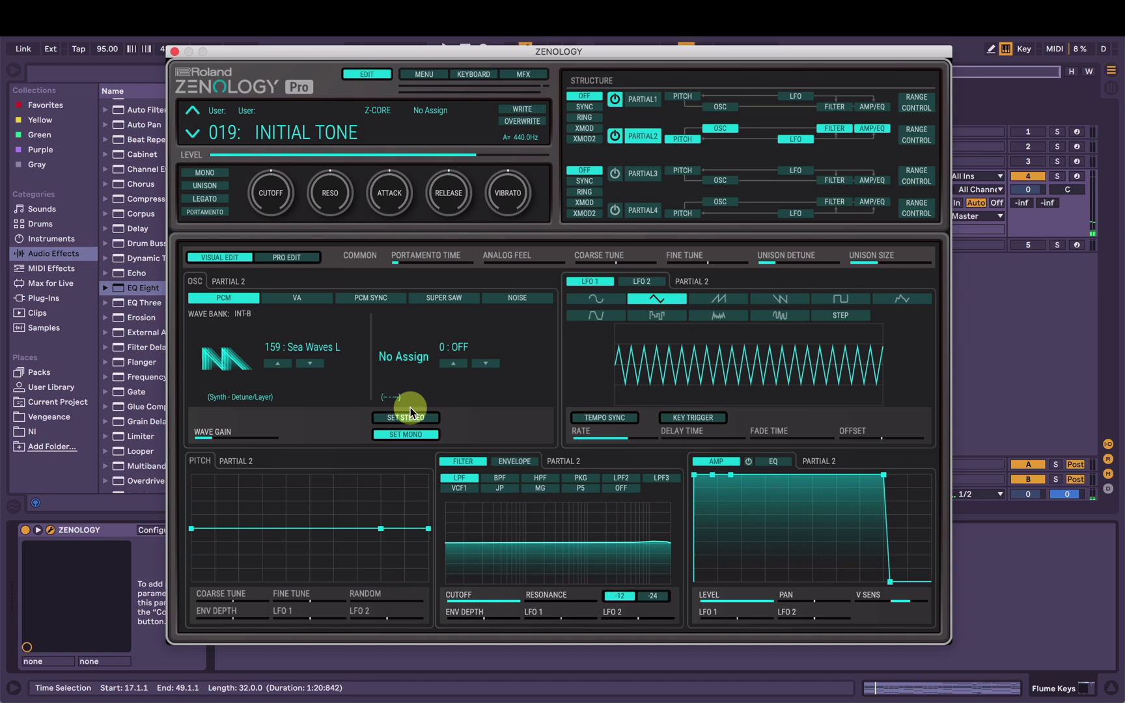
click(617, 101)
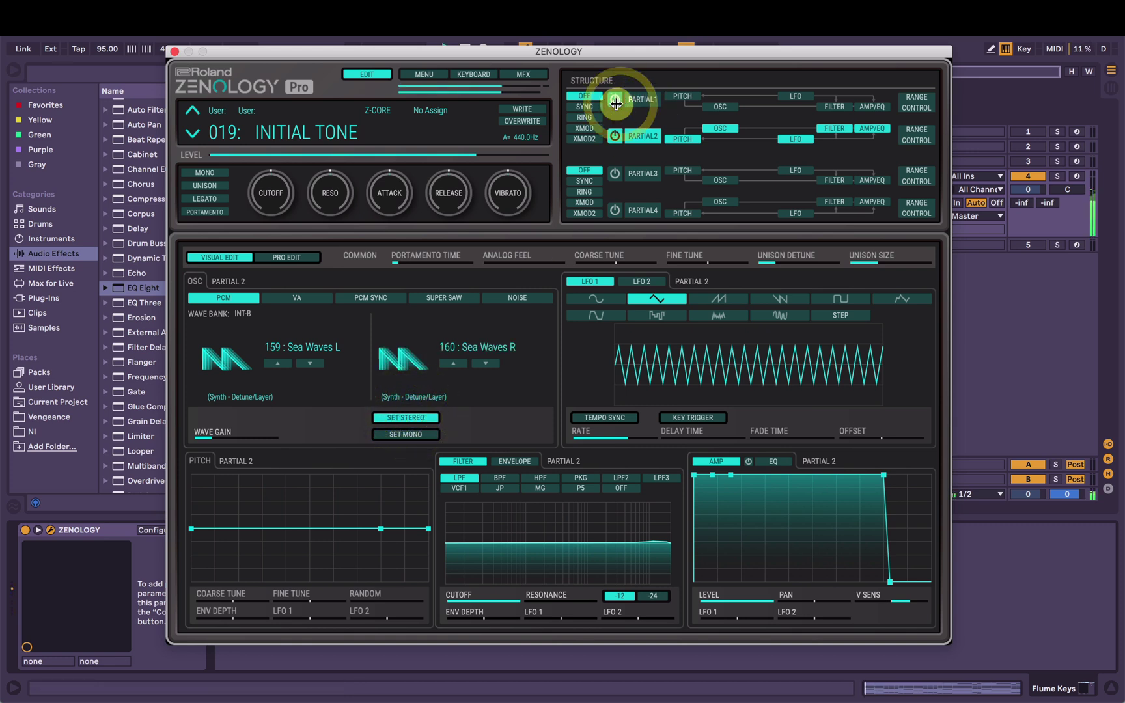
click(613, 100)
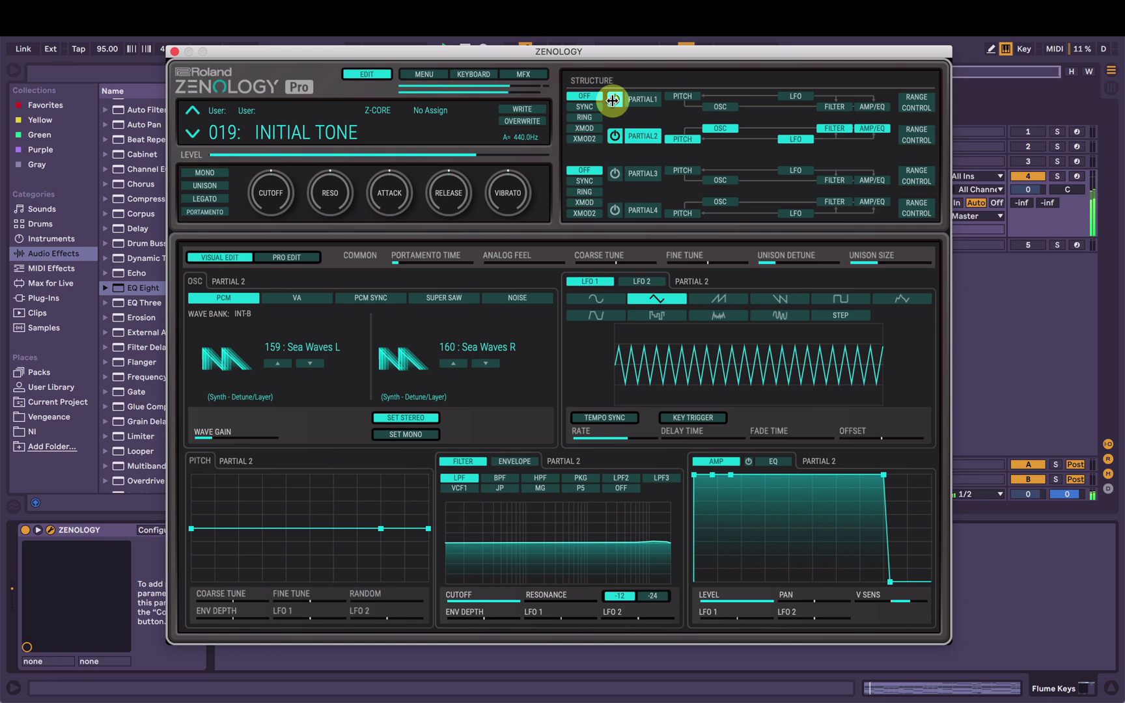
Step: Drag Partial 1's amp attack points into a slow two-step swell, ending on Partial 2's edit page
click(885, 107)
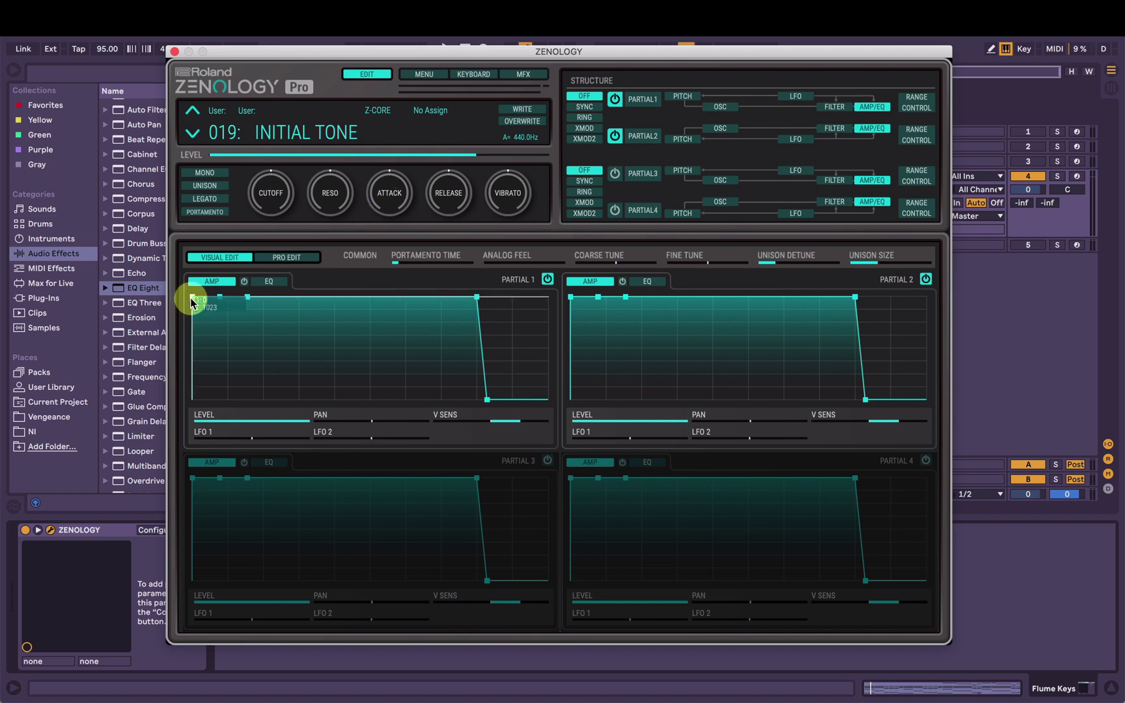
drag(190, 298, 206, 298)
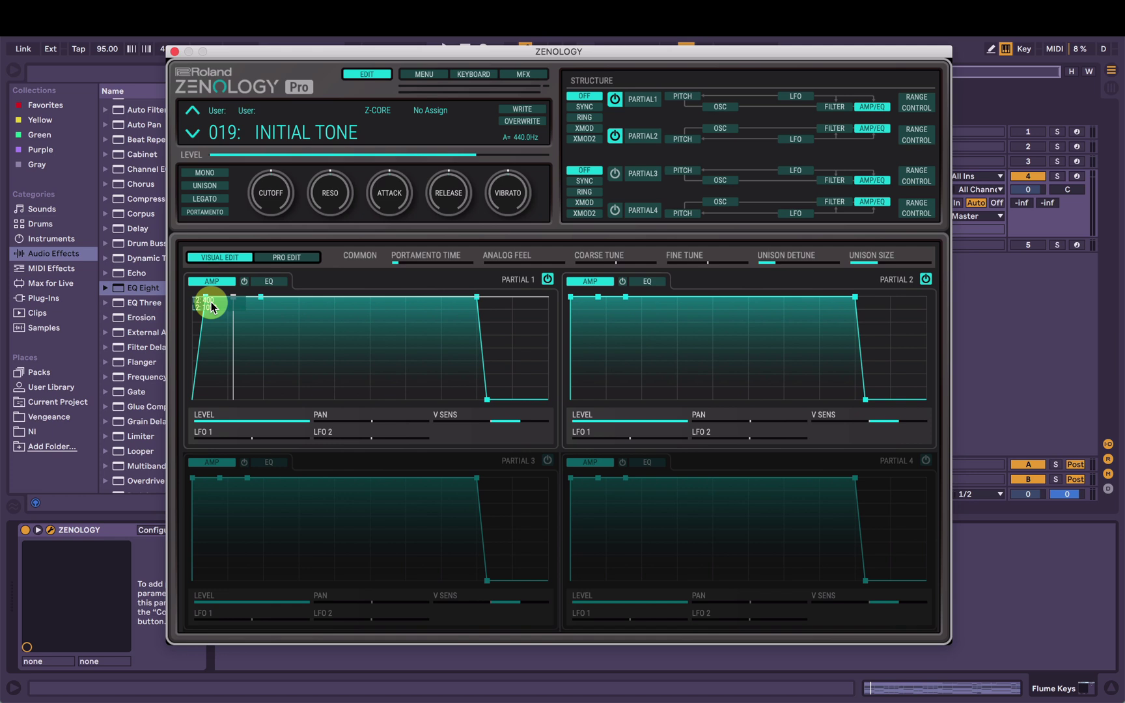
mouse_move(204, 299)
drag(204, 298, 218, 324)
click(452, 294)
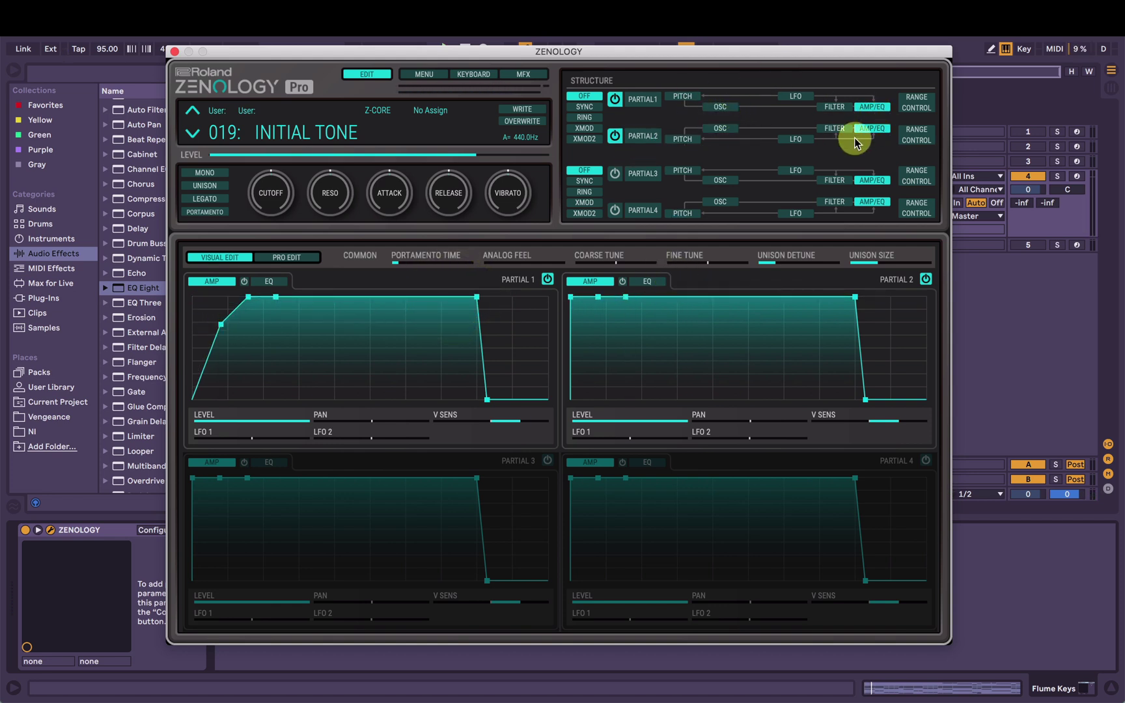
click(653, 105)
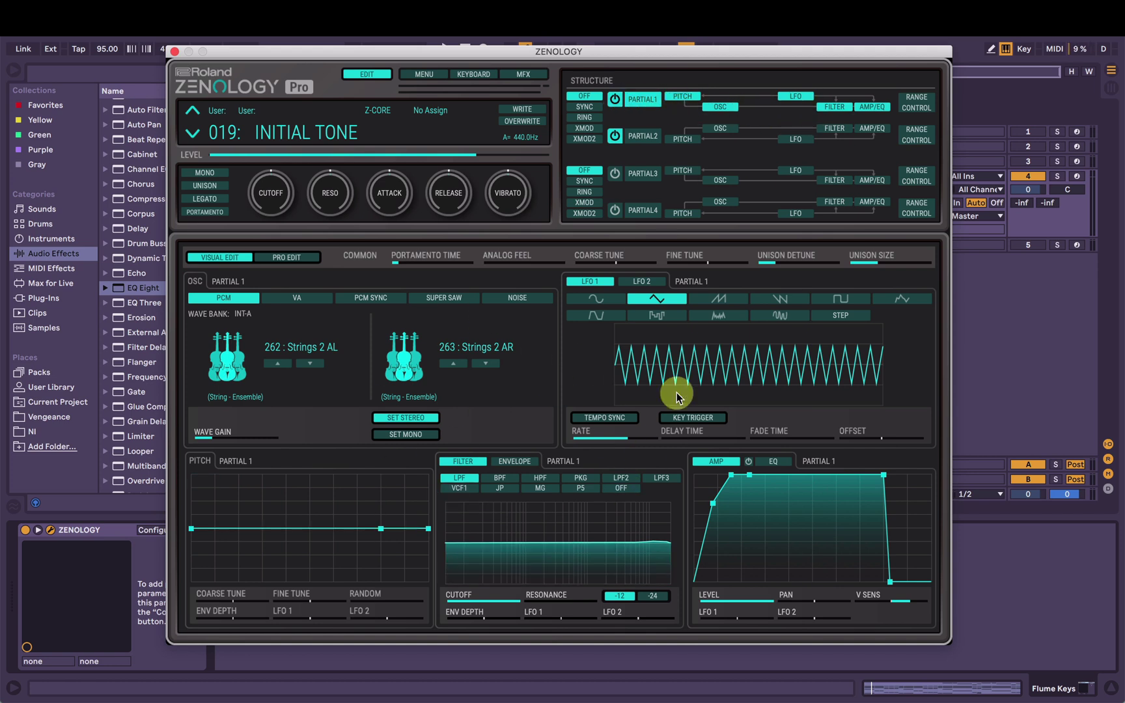
click(646, 139)
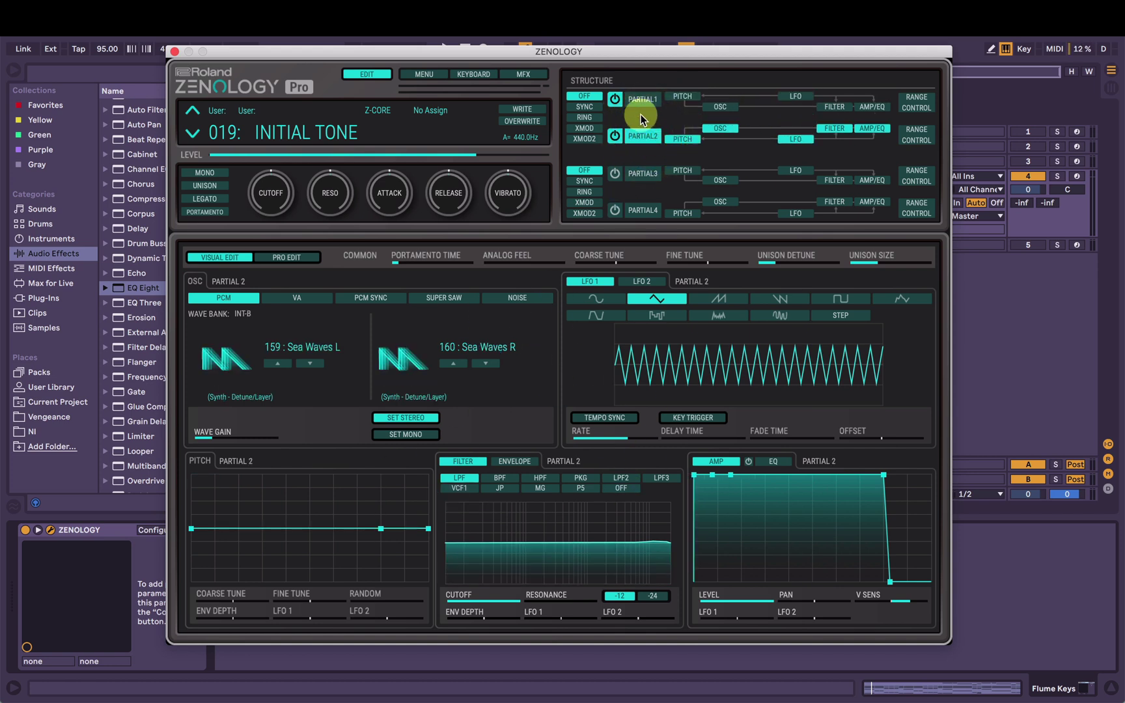
Step: Lower Partial 2's amp decay to a reduced sustain level
click(879, 110)
click(832, 106)
click(860, 107)
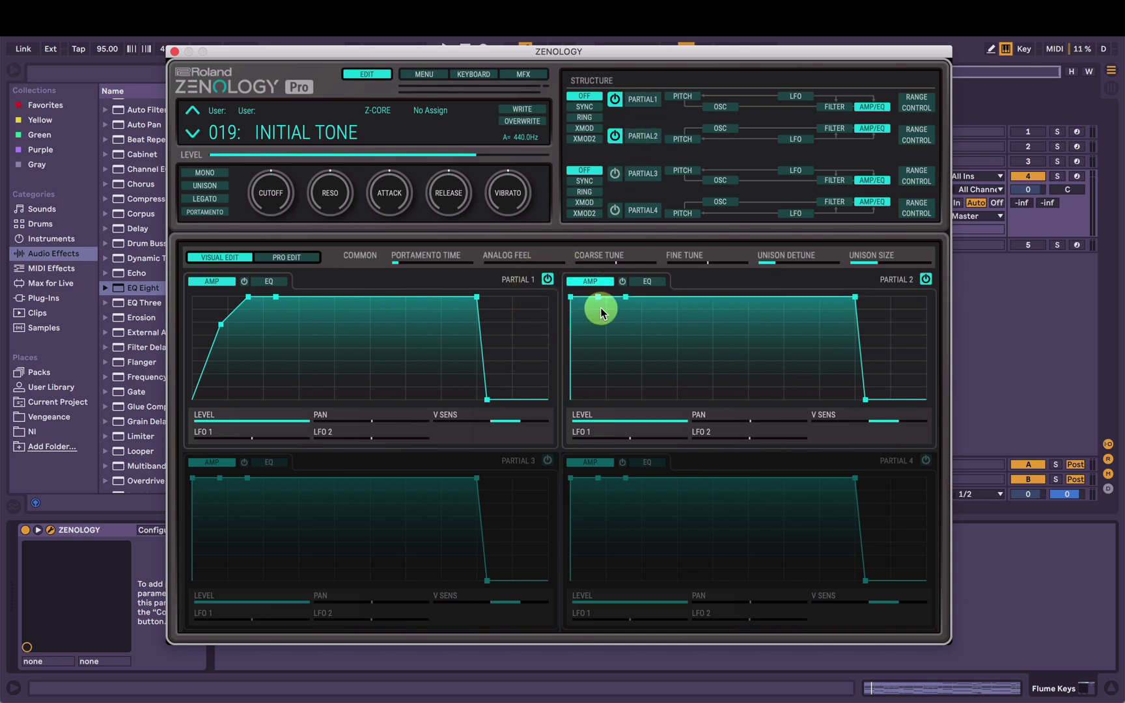
drag(622, 296, 599, 320)
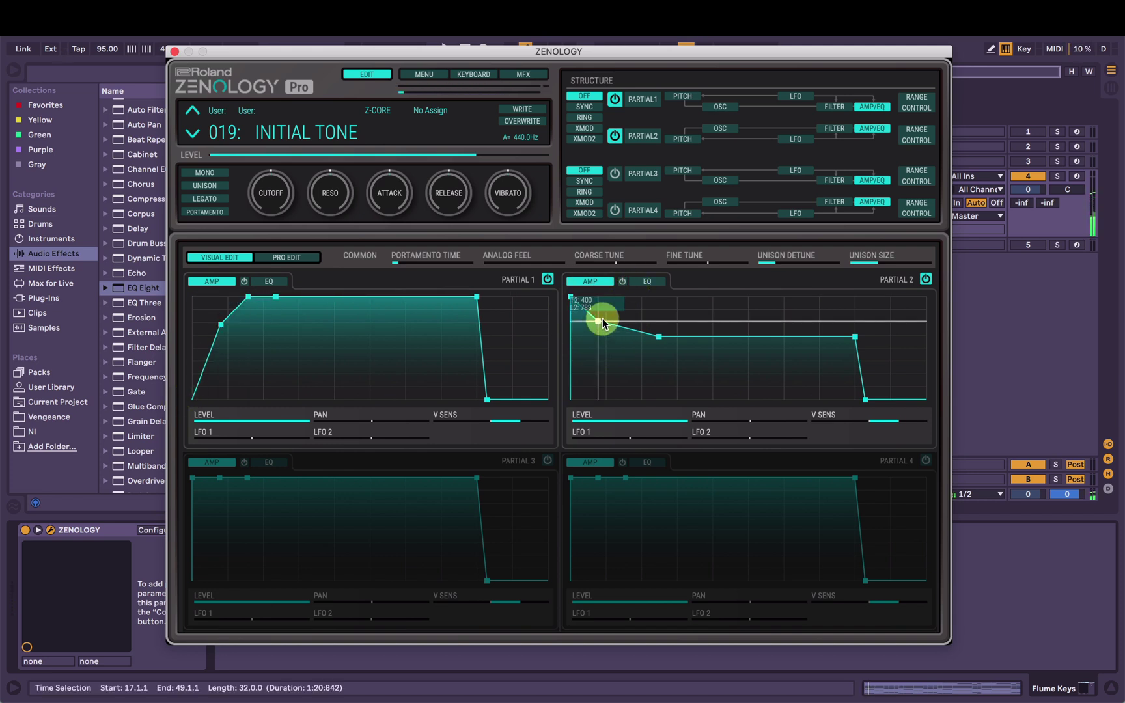
drag(602, 319, 610, 310)
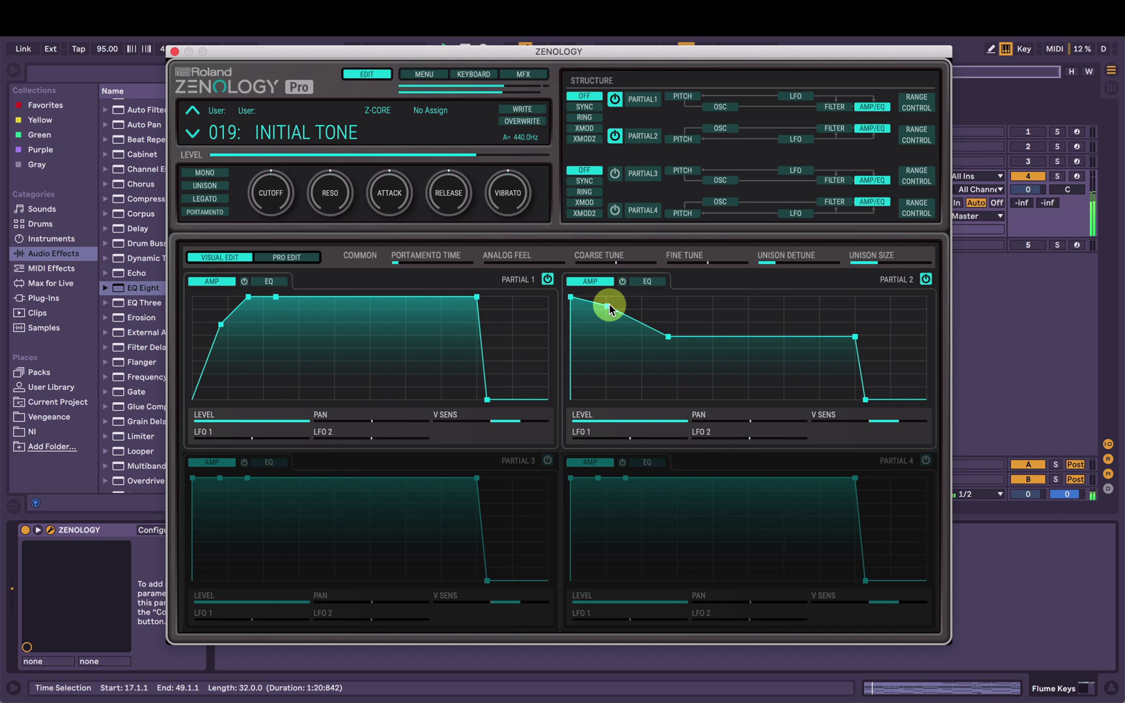
Step: Retime Partial 1's two-stage amp attack and lengthen its release to T4 317
click(402, 313)
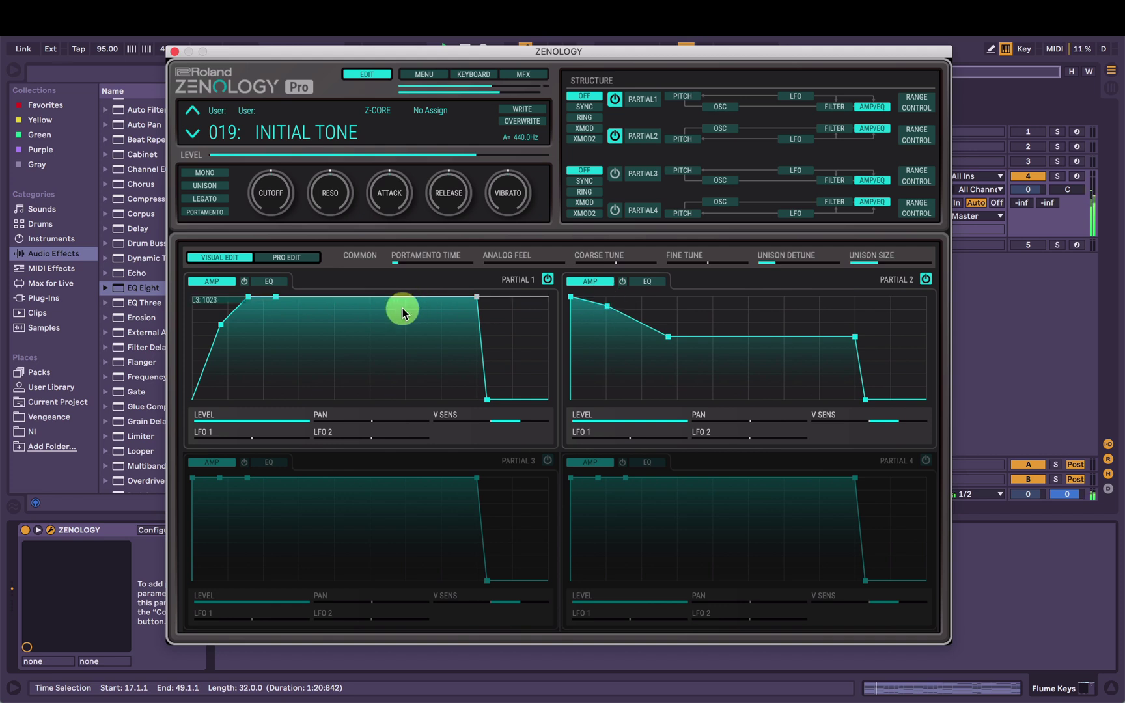
click(229, 313)
drag(228, 324, 237, 327)
drag(248, 297, 226, 326)
drag(486, 398, 498, 399)
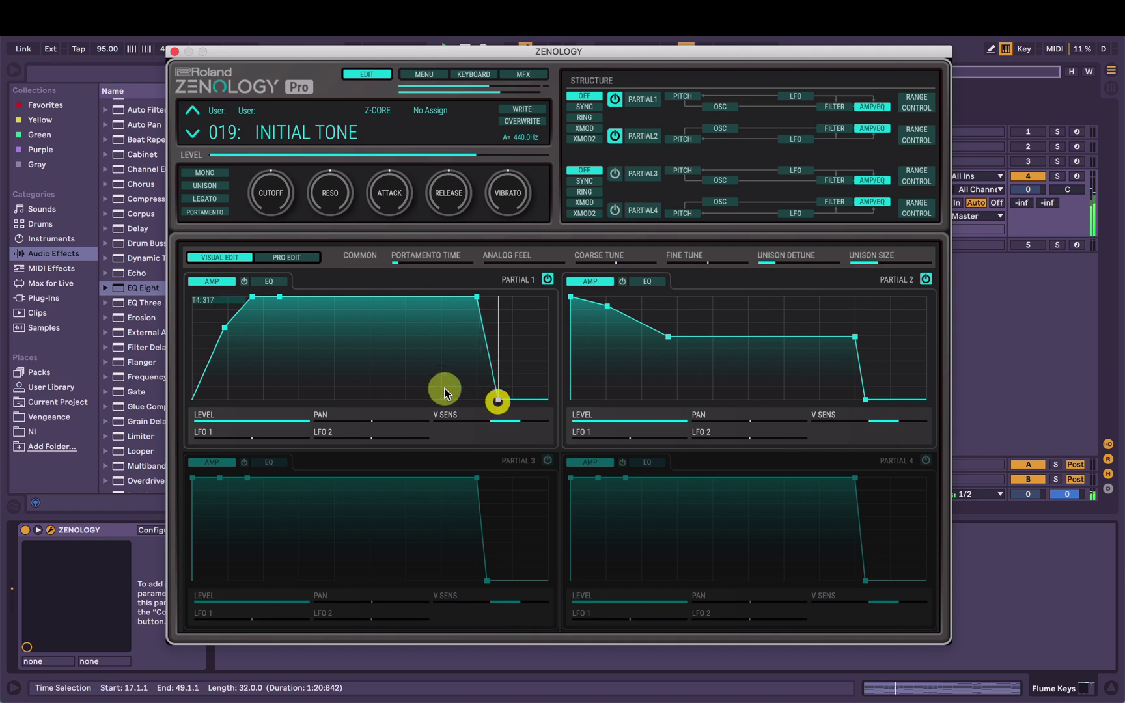
drag(225, 327, 225, 356)
Step: Lengthen Partial 1's amp release further and reopen the ZENOLOGY editor
mouse_move(255, 297)
mouse_down()
mouse_move(244, 290)
mouse_move(260, 297)
mouse_up()
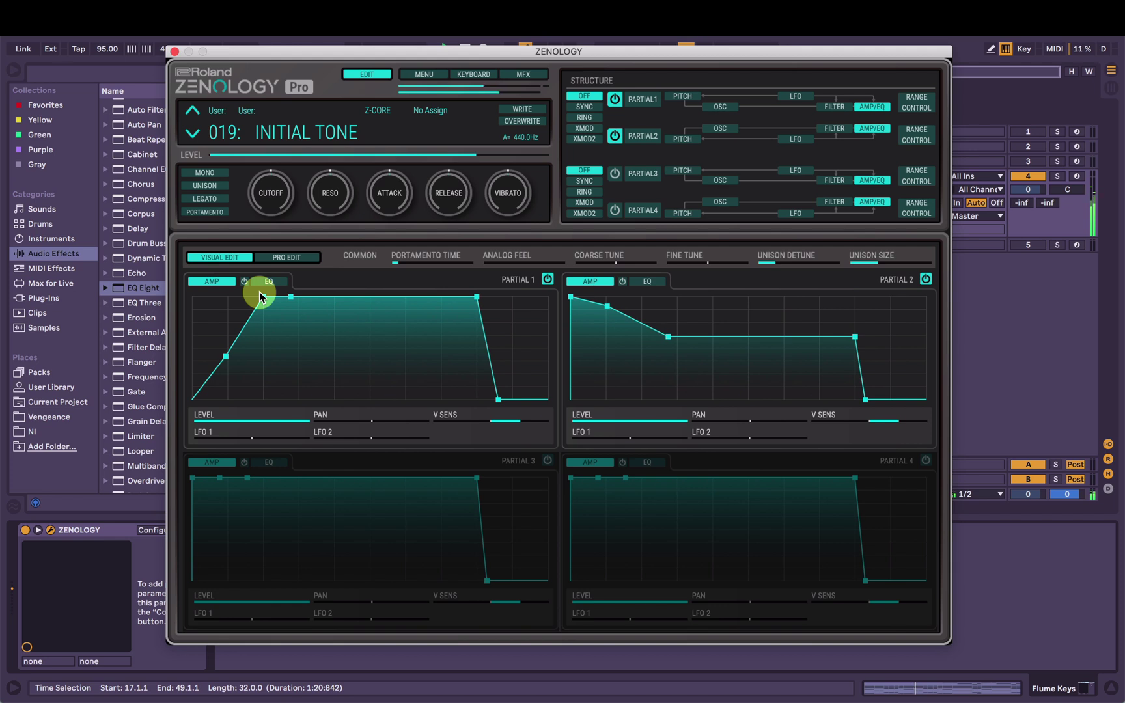
drag(499, 398, 507, 398)
drag(572, 299, 580, 303)
click(174, 51)
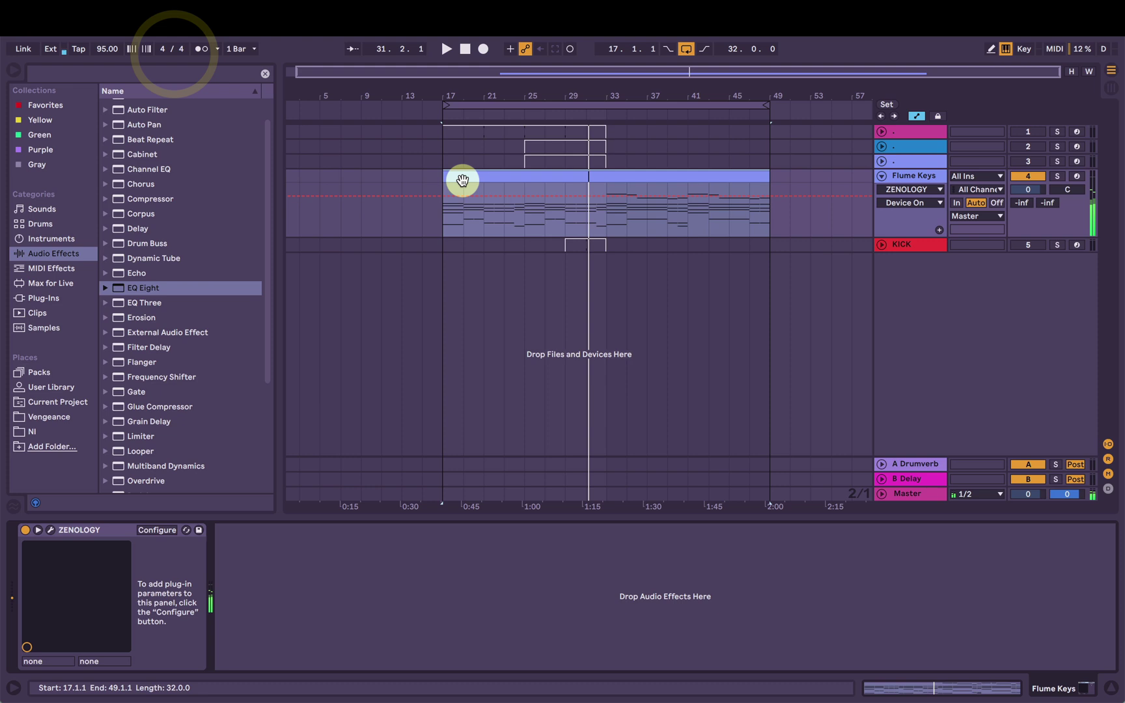
click(51, 530)
Step: Reshape Partial 1's attack into three stages, second point at level 746 (T2 482)
drag(291, 304, 291, 306)
mouse_move(264, 304)
mouse_down()
mouse_move(251, 298)
mouse_move(263, 299)
mouse_move(256, 321)
mouse_up()
drag(285, 297, 285, 316)
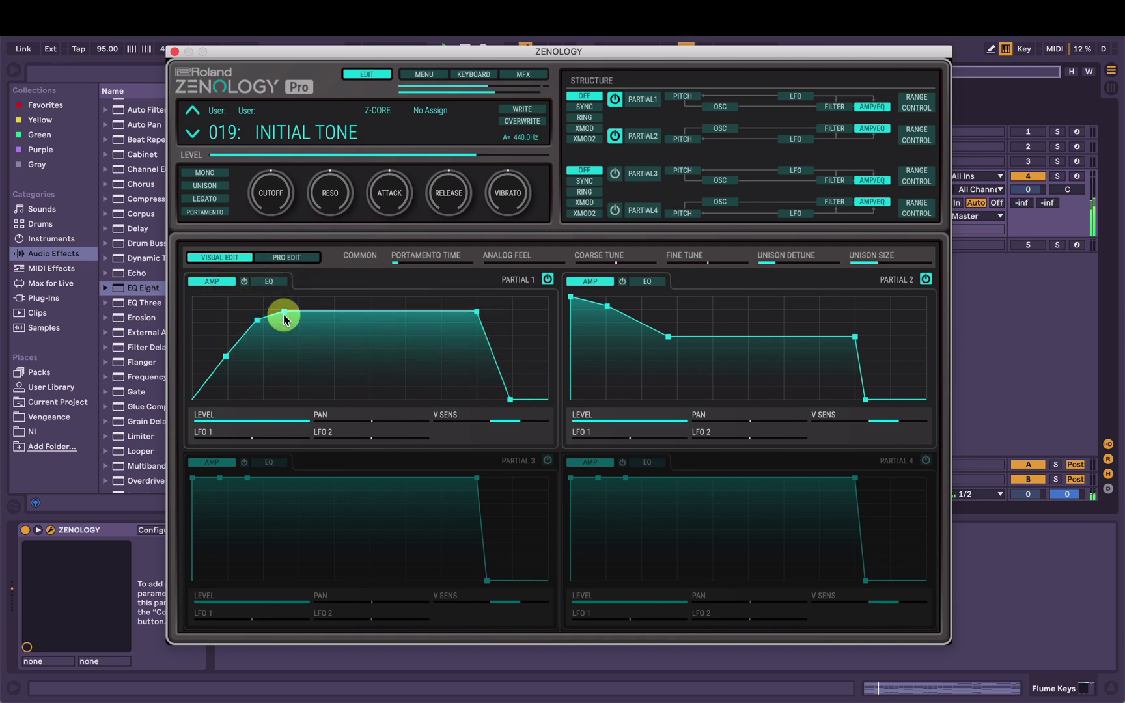
drag(285, 317, 258, 328)
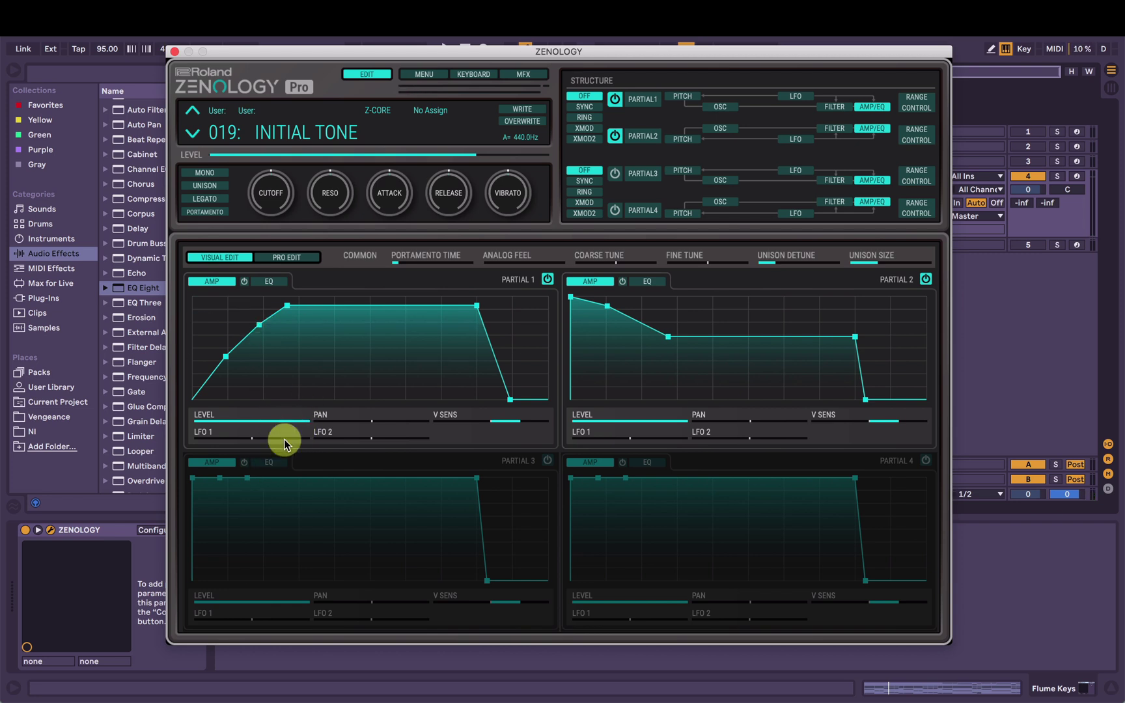
Step: Switch Partial 2 off and set Partial 1's amp LFO 1 depth to 25
drag(259, 433, 253, 443)
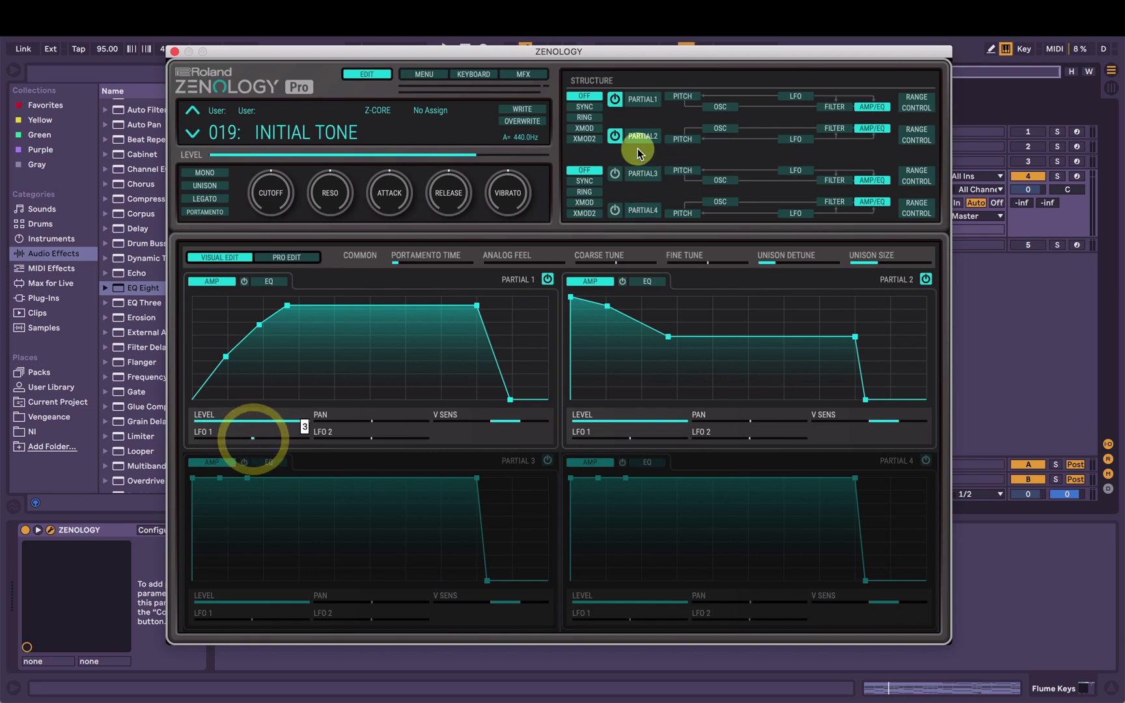
click(614, 136)
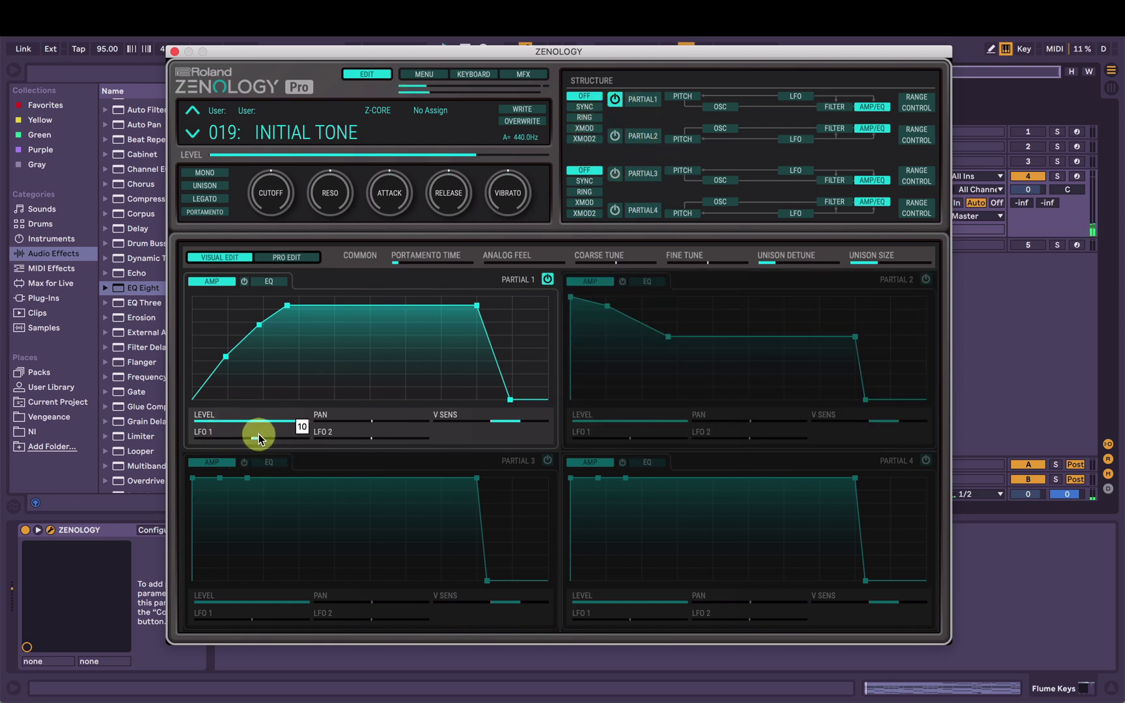
mouse_move(265, 440)
mouse_down()
mouse_move(276, 440)
mouse_move(267, 443)
mouse_up()
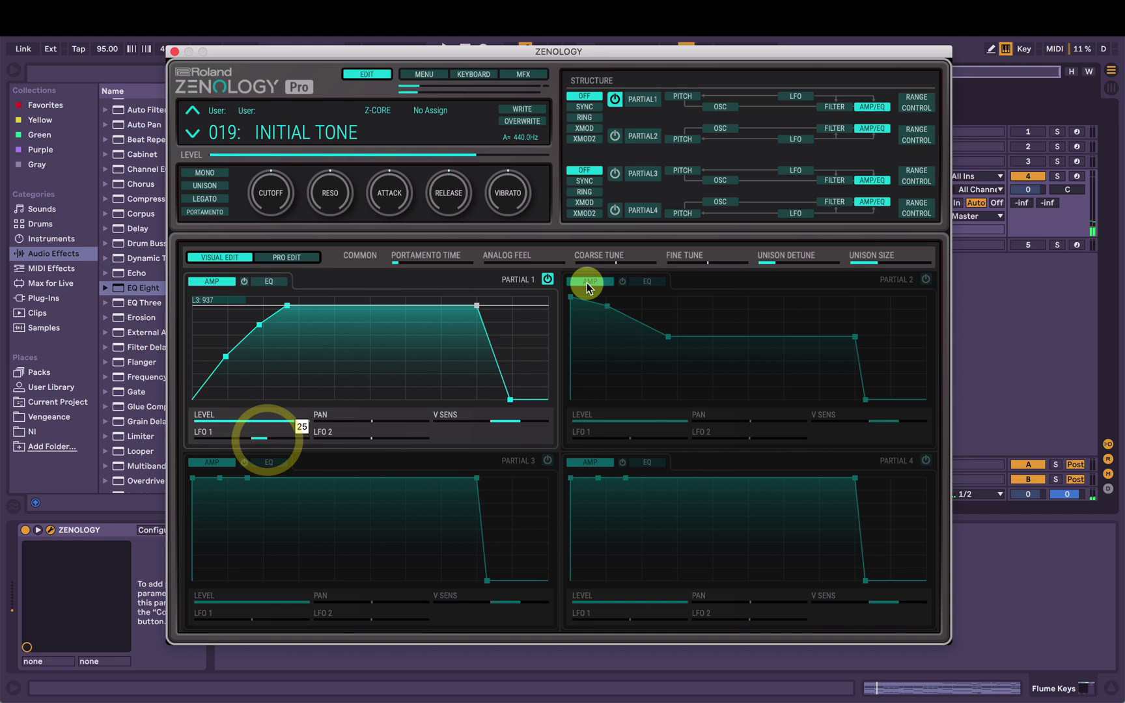
Step: Enable KEY TRIGGER on Partial 1's LFO 1 and raise its rate to 736
click(795, 96)
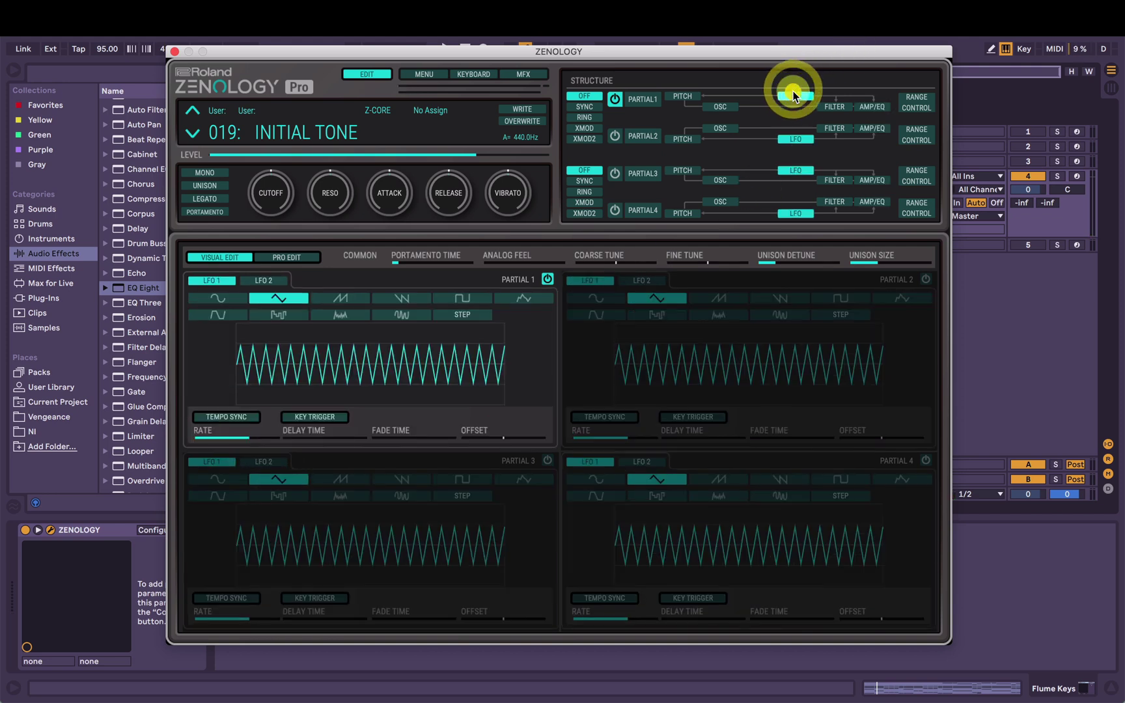
click(225, 280)
click(292, 420)
drag(244, 436, 256, 440)
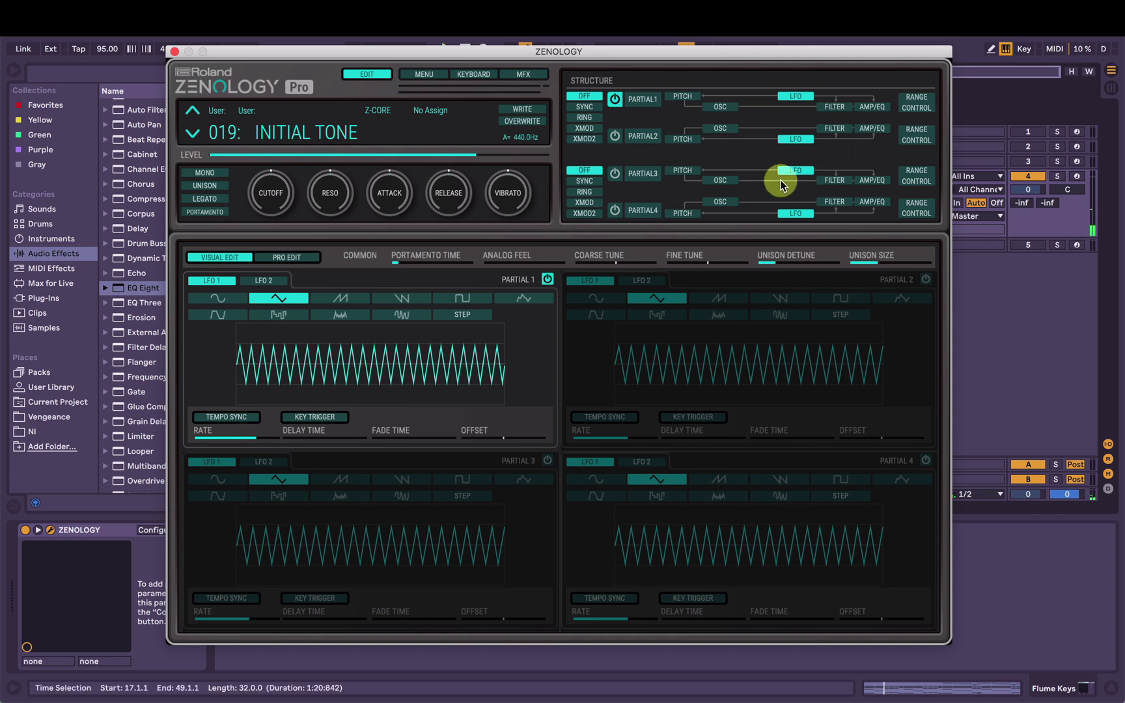
Step: Turn Partial 2 on and Partial 1 off, and add LFO 1 pitch vibrato to Partial 2
click(683, 138)
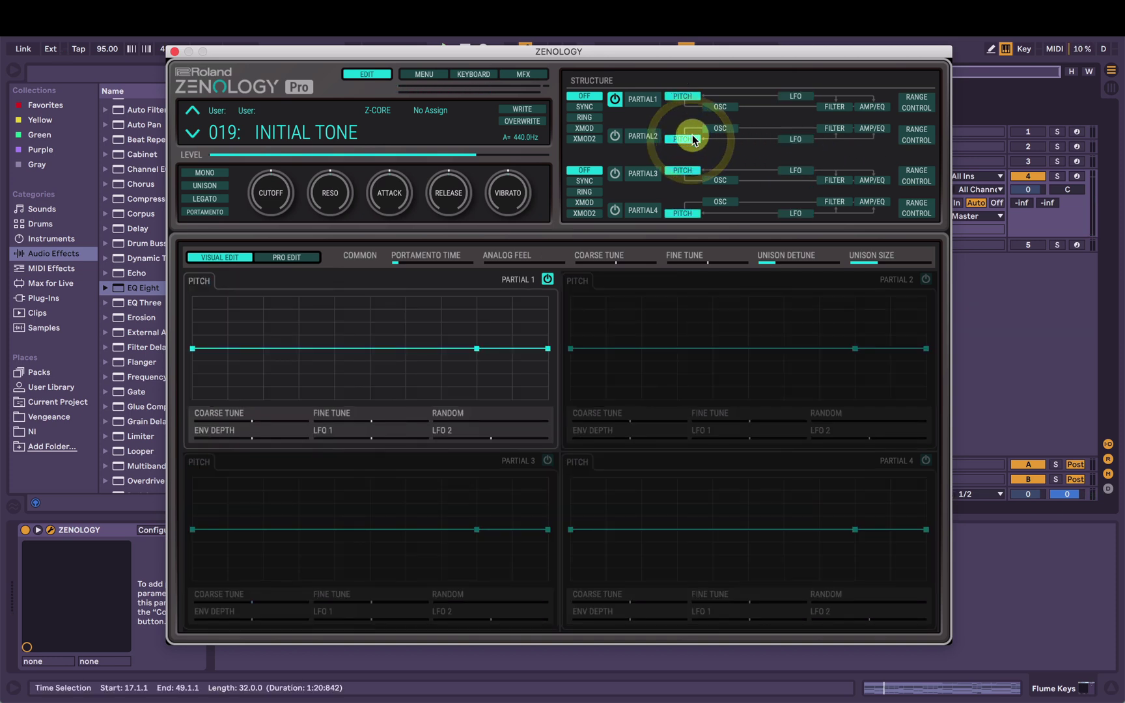
click(614, 135)
click(615, 99)
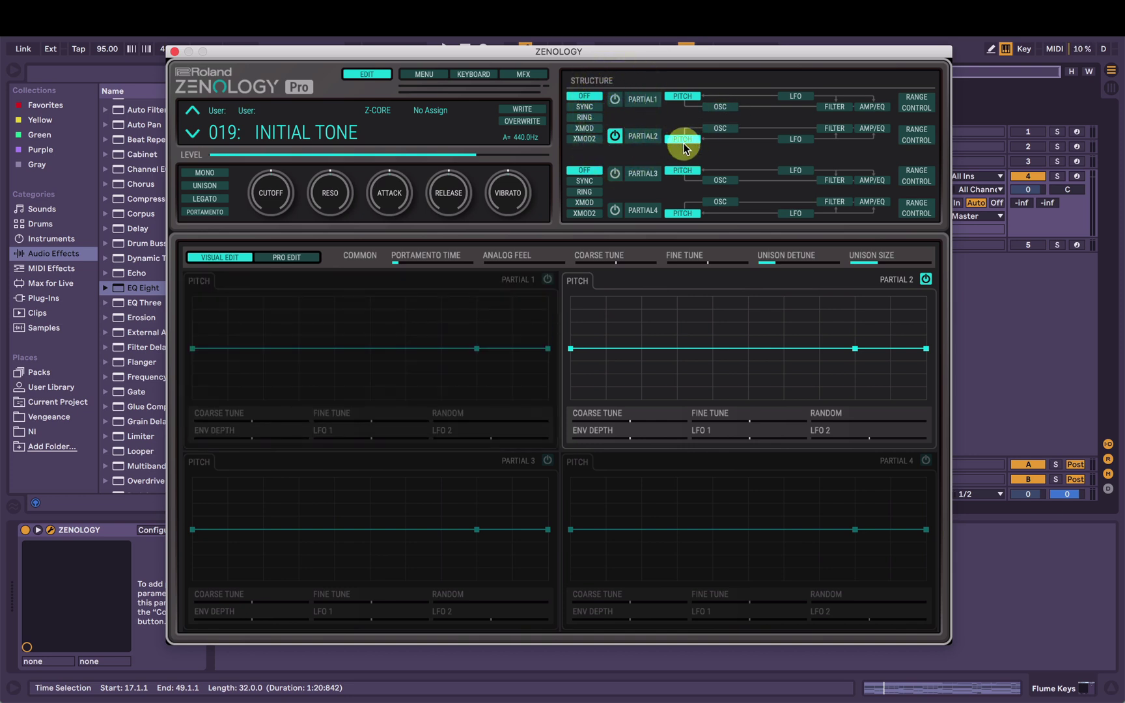
click(739, 449)
drag(752, 439, 758, 443)
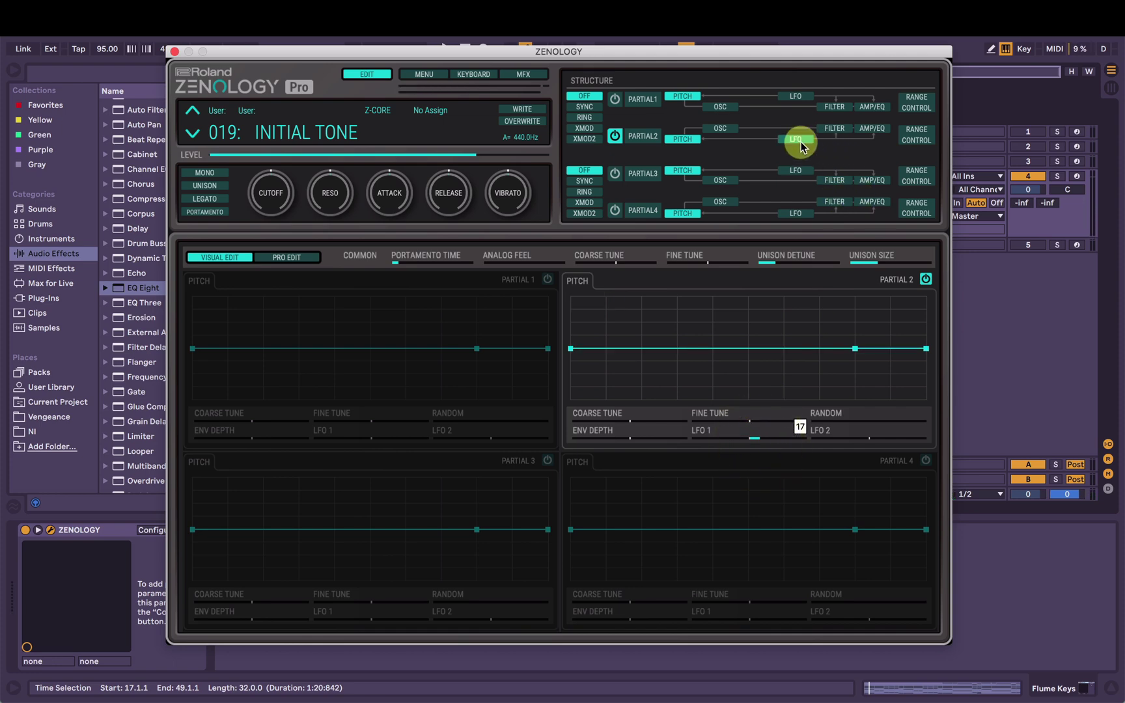
click(761, 437)
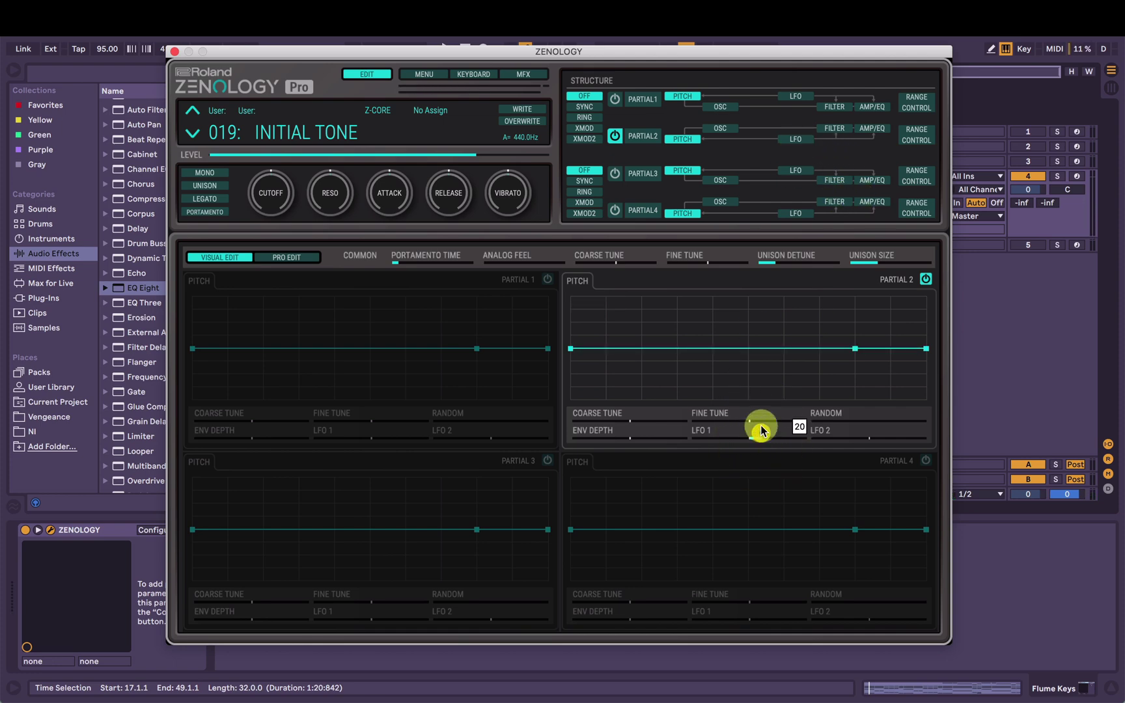
Step: Raise Partial 2's LFO rate to about 710 and its fade time to 492
click(797, 140)
mouse_move(610, 442)
mouse_down()
mouse_move(638, 425)
mouse_move(632, 440)
mouse_up()
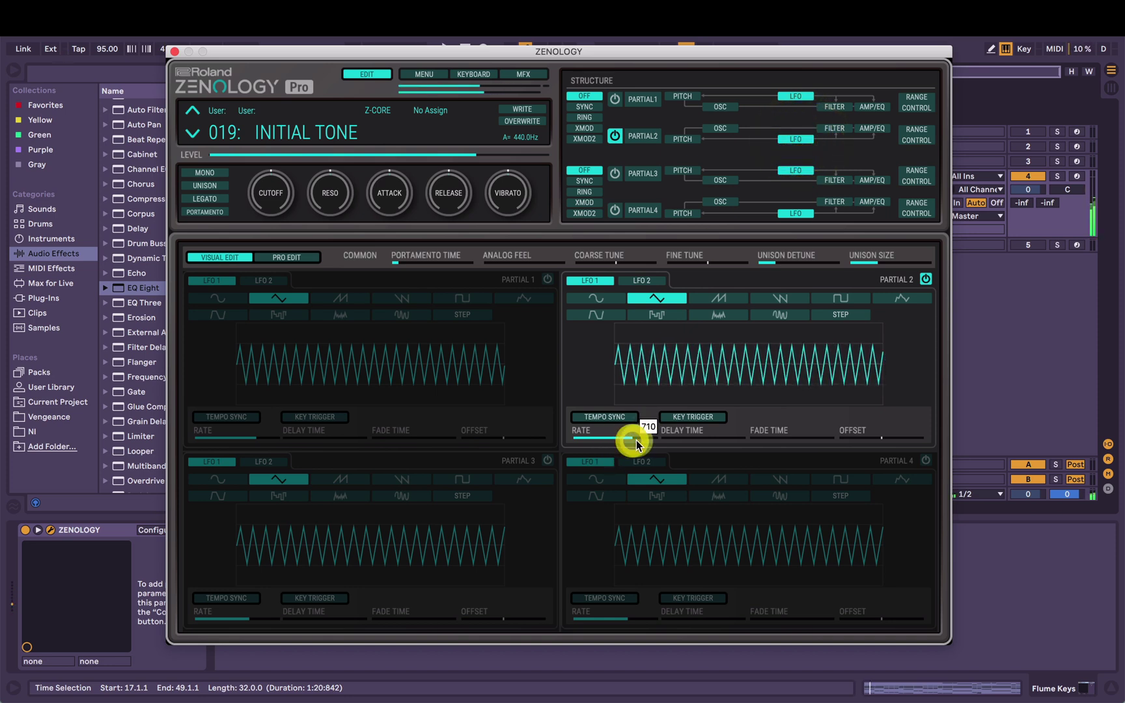
click(759, 440)
drag(759, 440, 778, 443)
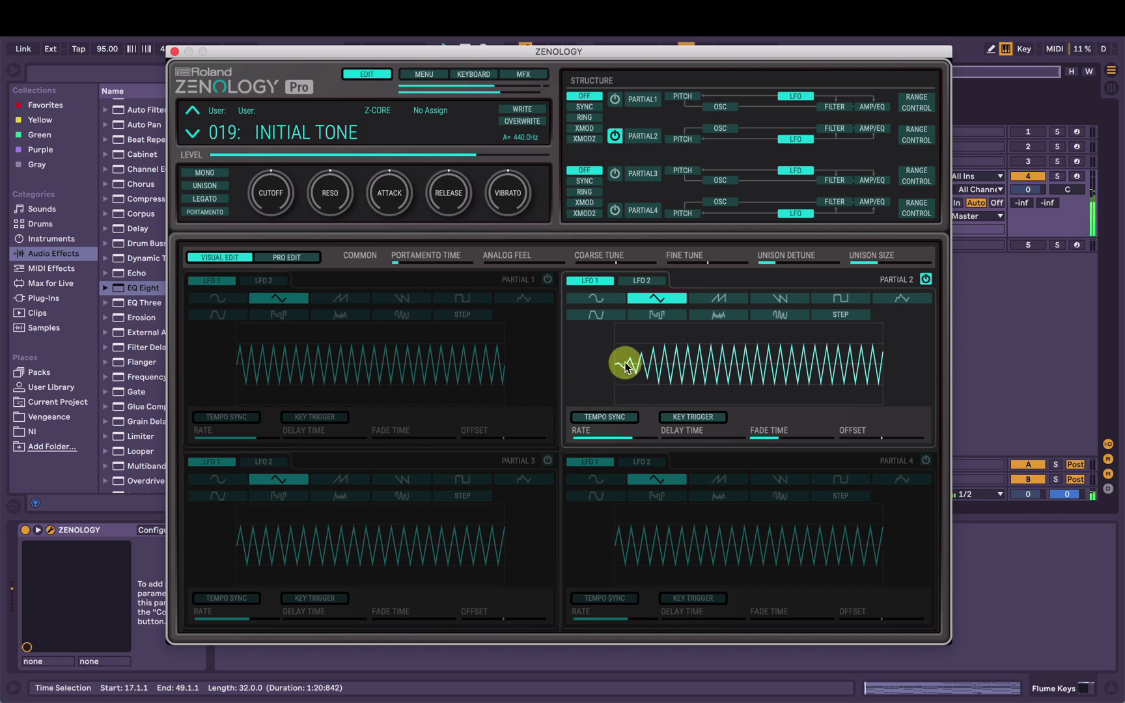
drag(762, 437, 790, 446)
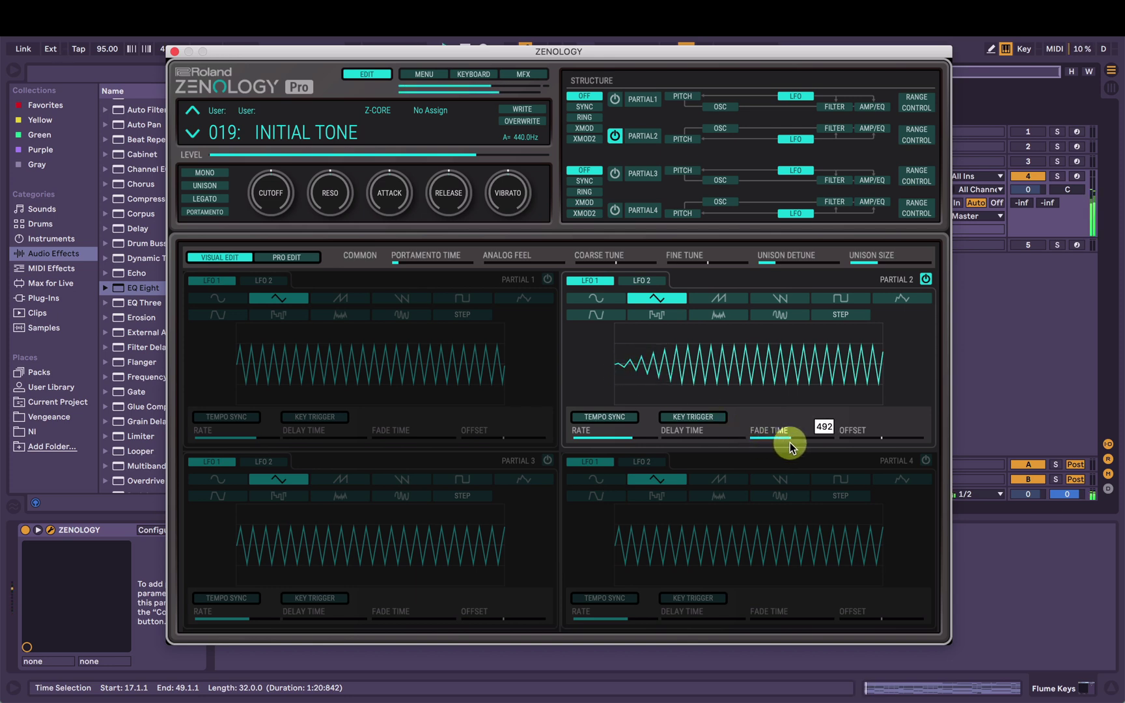
Step: Set Partial 2's pitch LFO 1 depth to 7 and switch Partial 1 back on
click(684, 139)
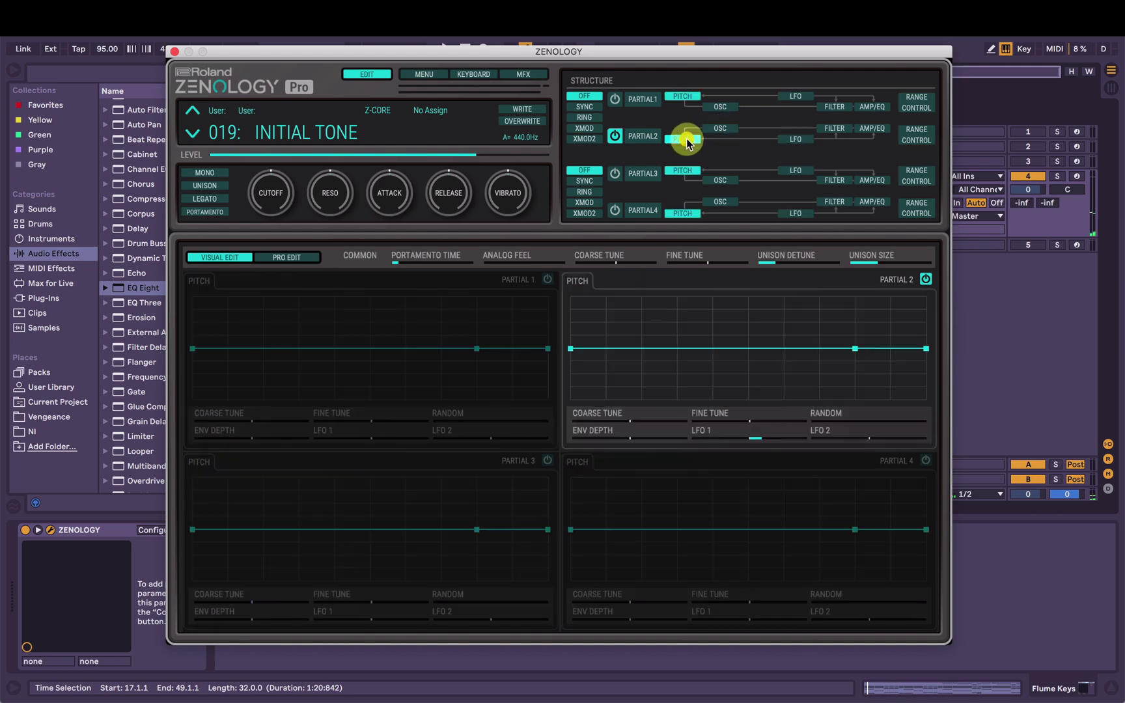
drag(749, 438, 755, 443)
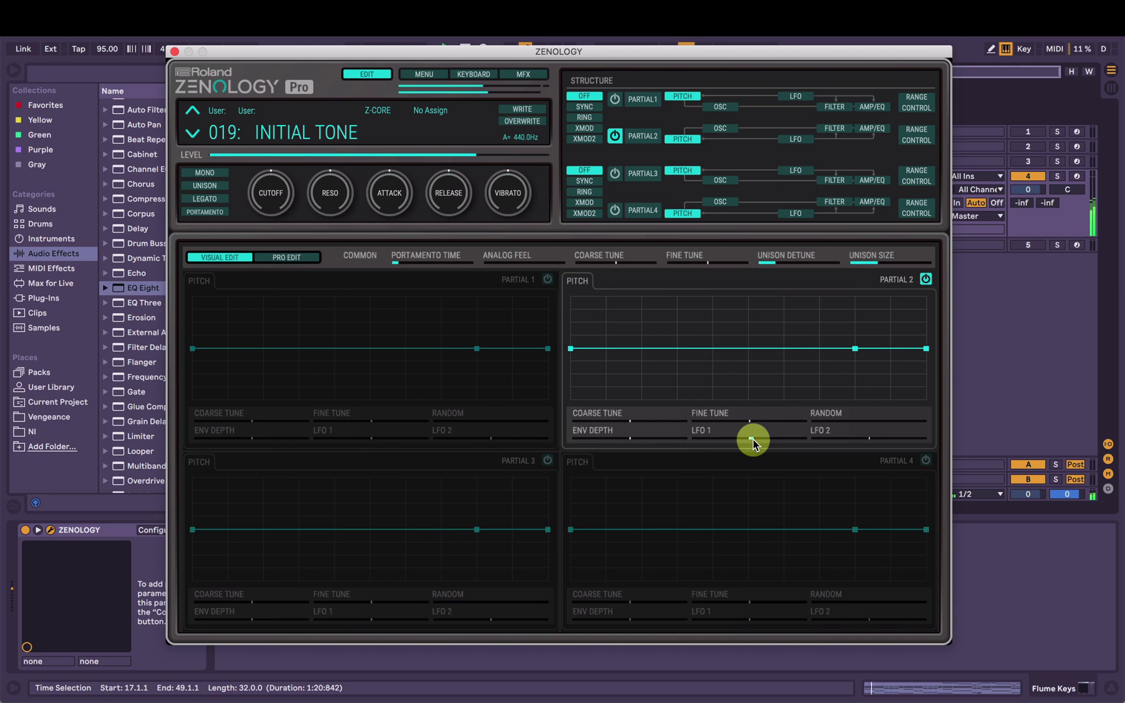
click(615, 100)
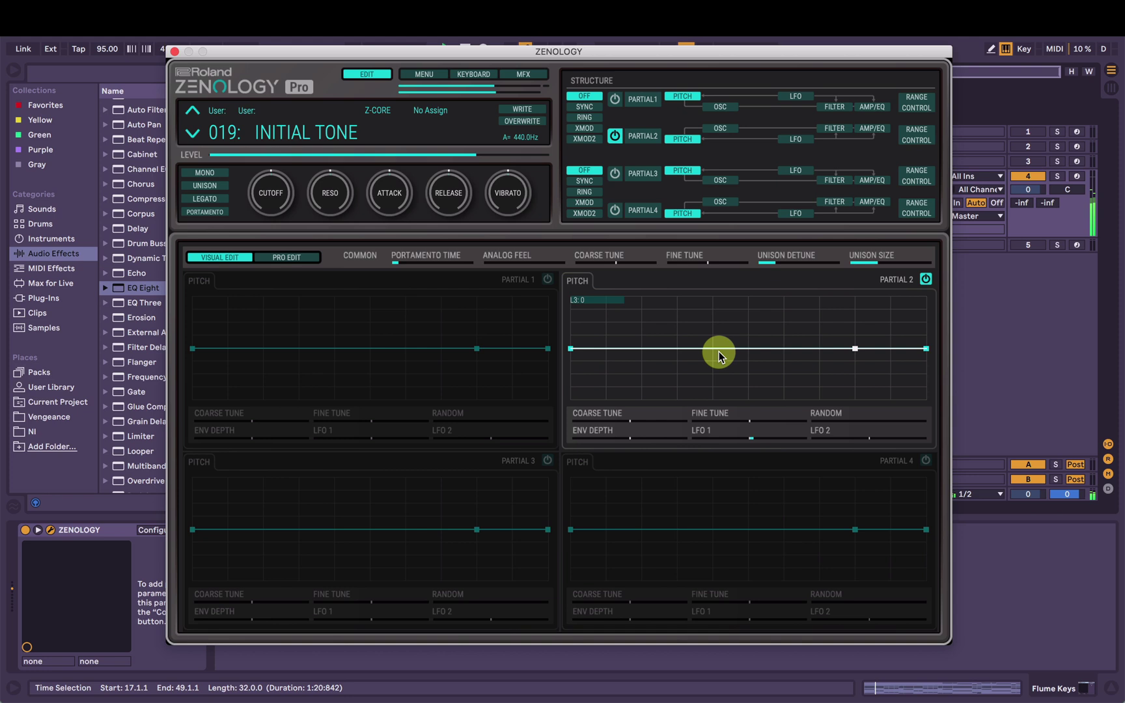
drag(752, 438, 753, 443)
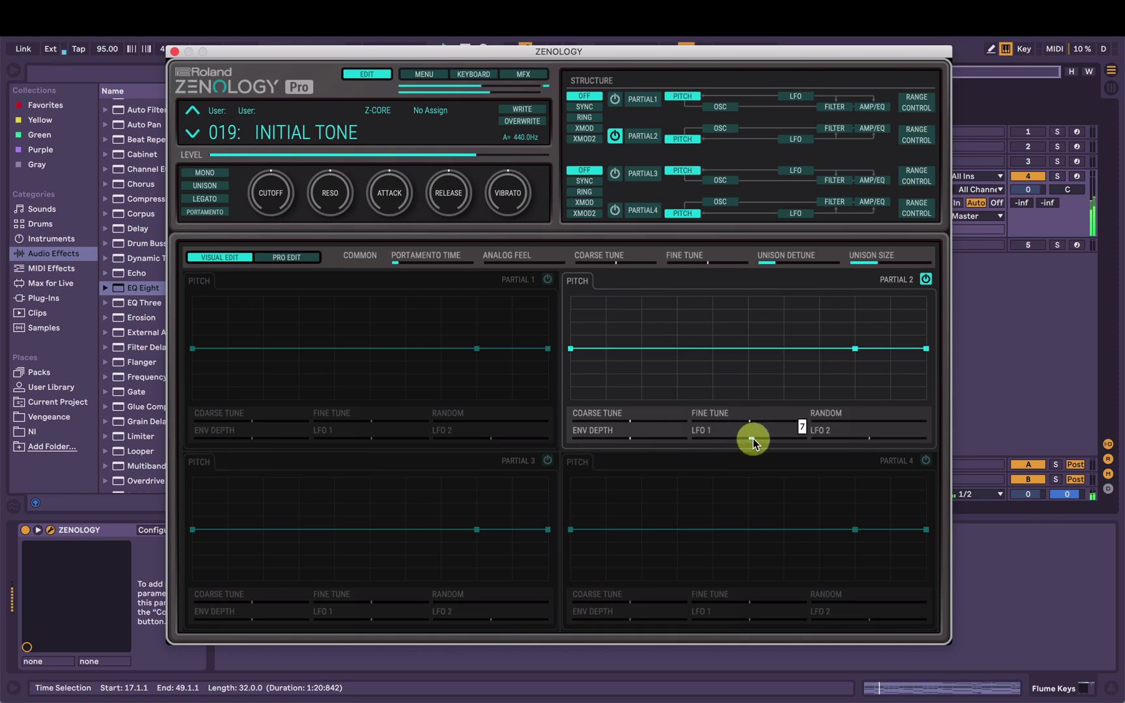
click(615, 99)
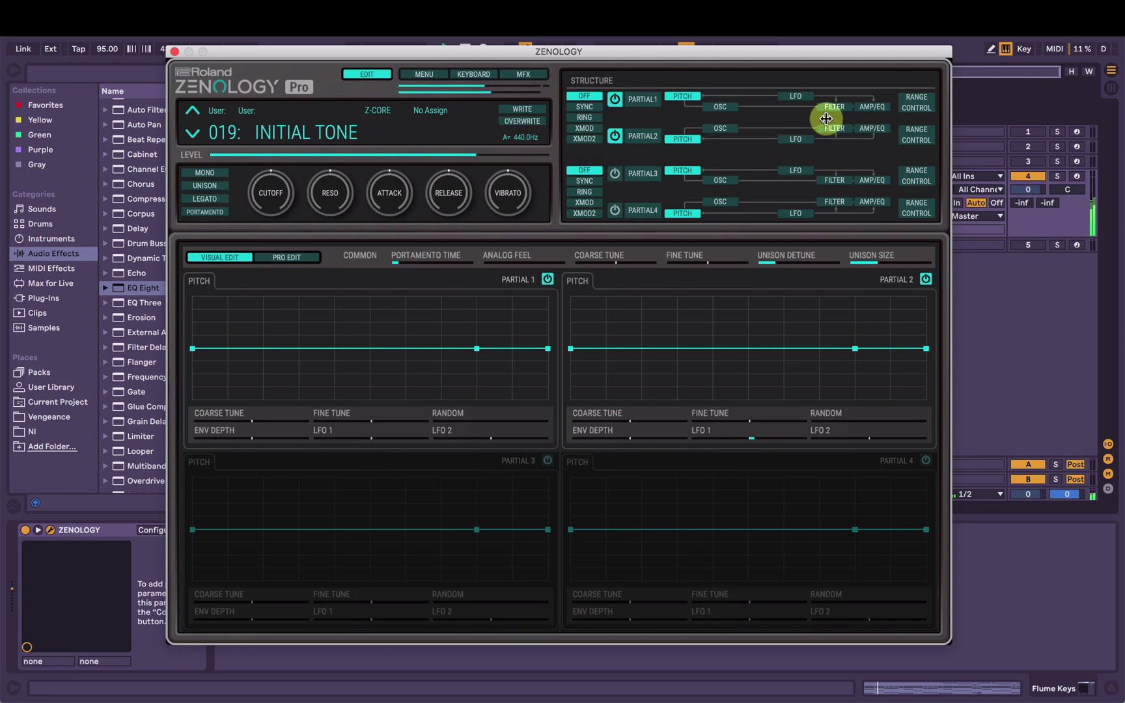
Step: Adjust Partial 1's LFO 1 rate and give Partial 2 an instant attack at full level 1023
click(808, 98)
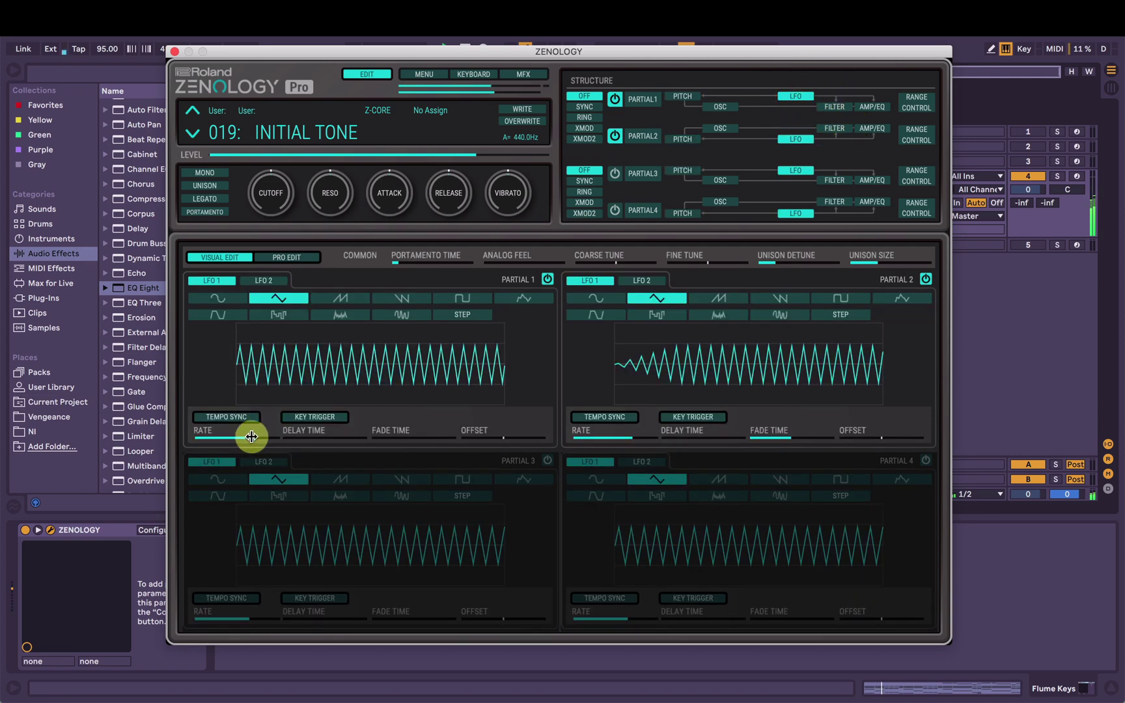
drag(251, 435, 382, 439)
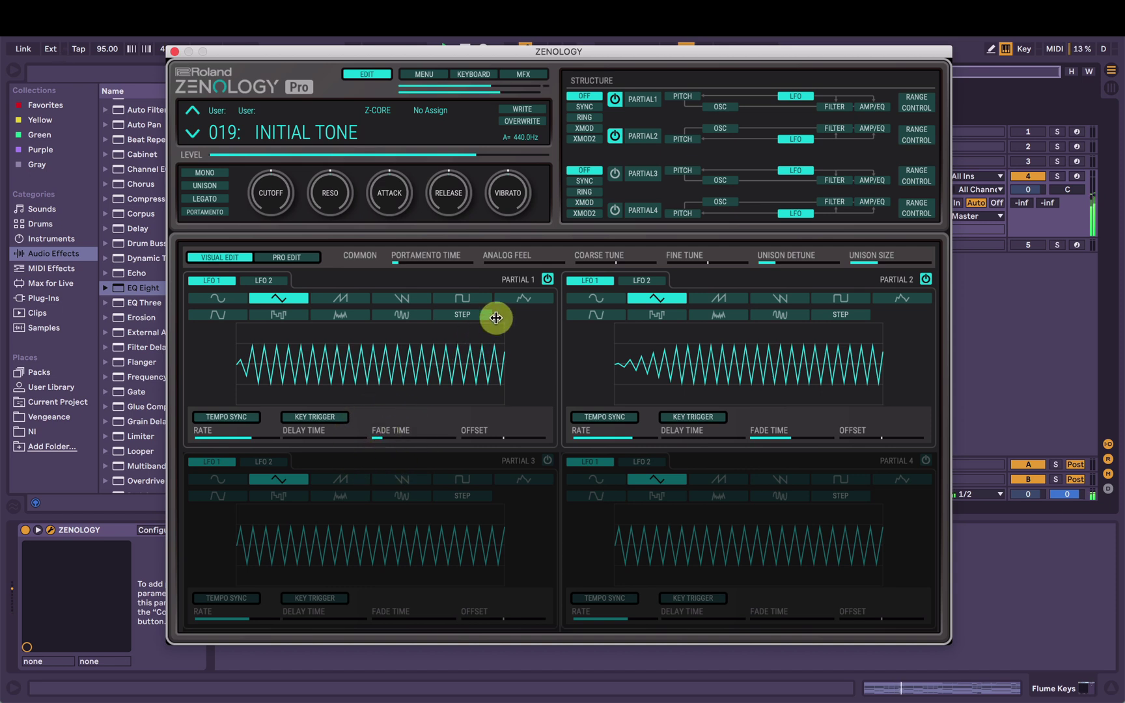
click(872, 130)
drag(586, 351, 571, 296)
Step: Nudge Partial 2's decay point later and lower, then enable Partial 3 and view its 1 : Piano 1 L wave
click(666, 109)
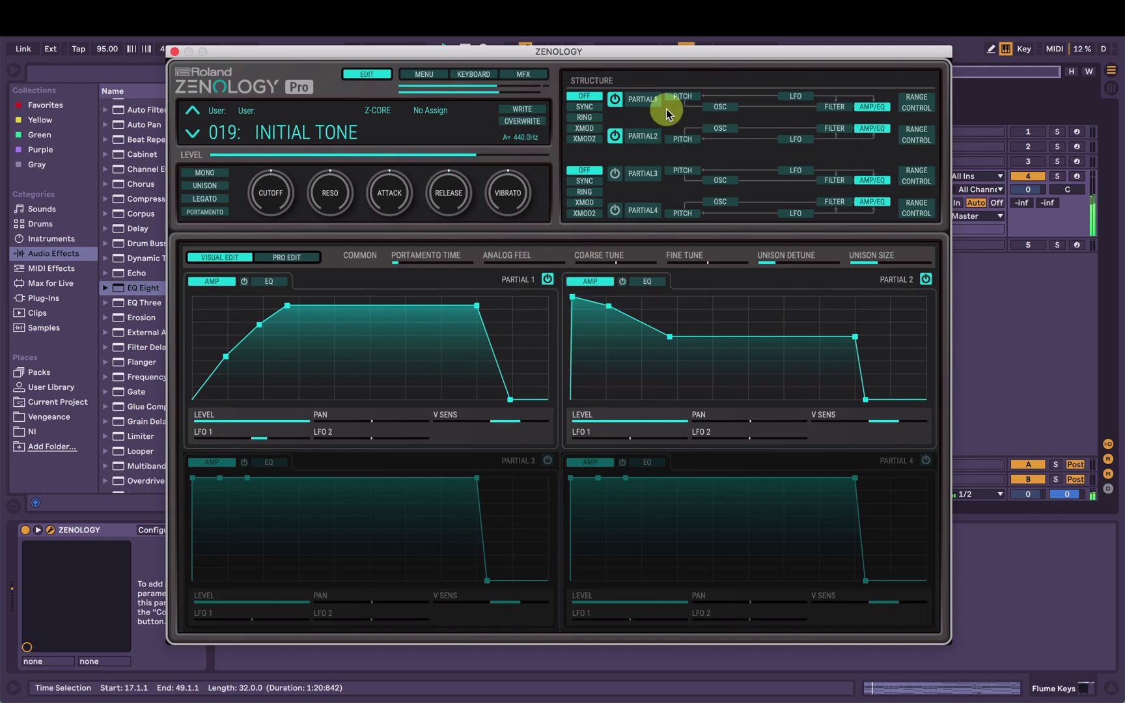
drag(608, 305, 618, 311)
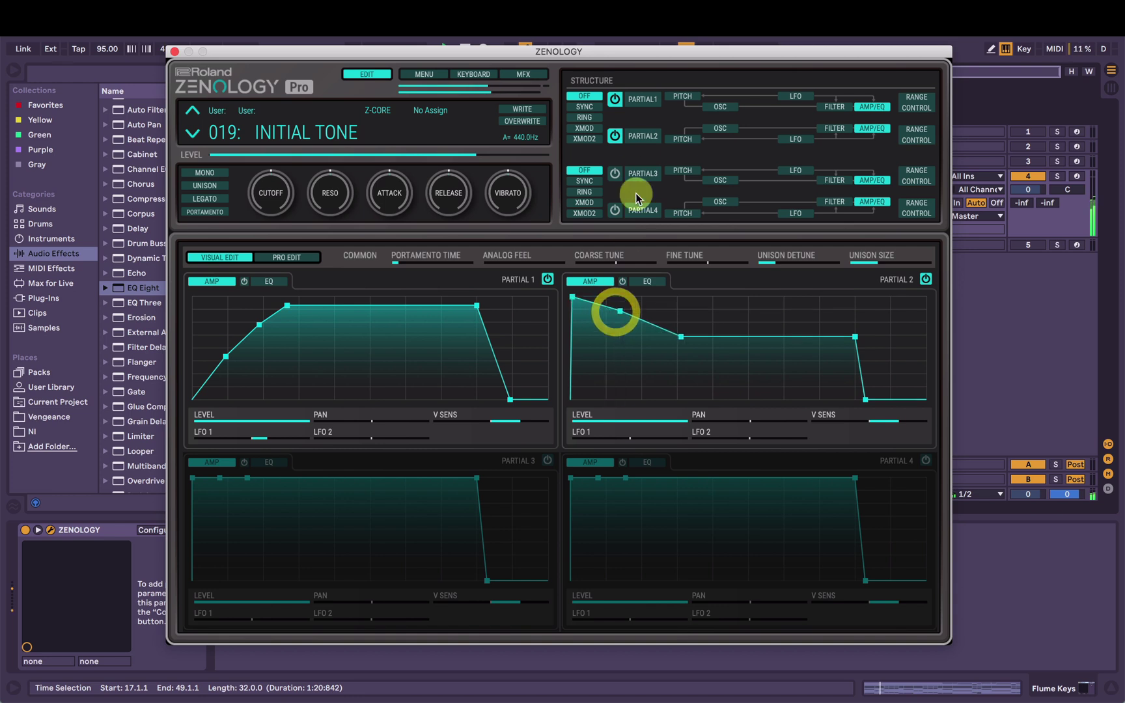
click(615, 174)
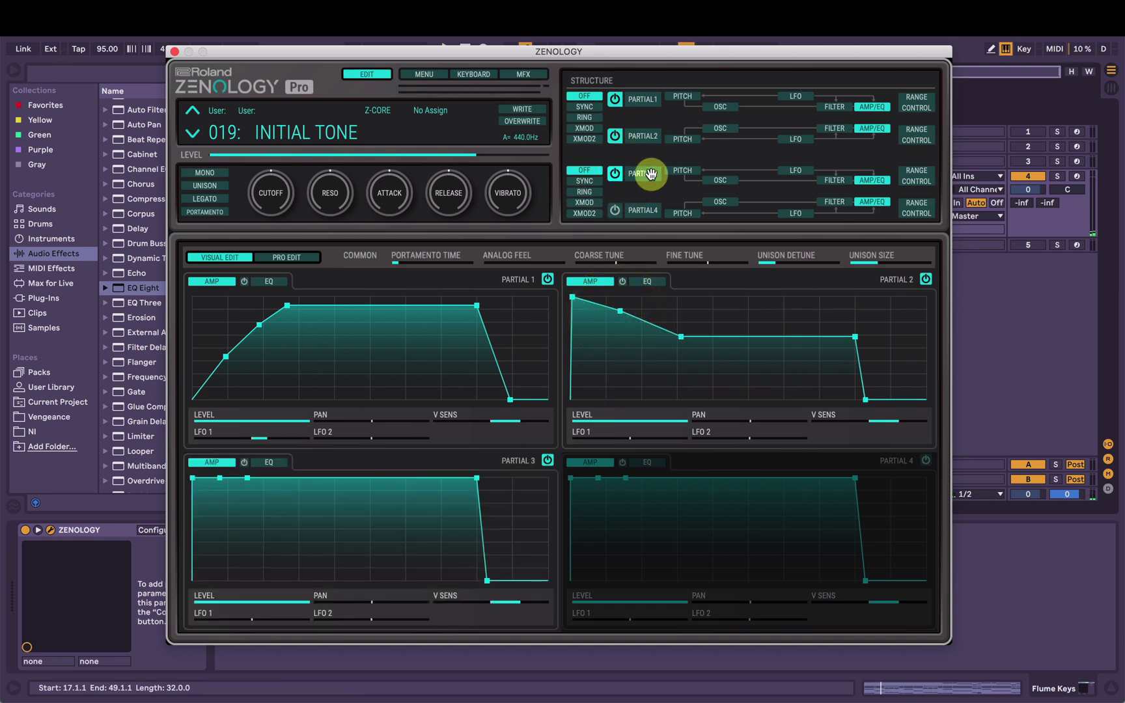
click(721, 183)
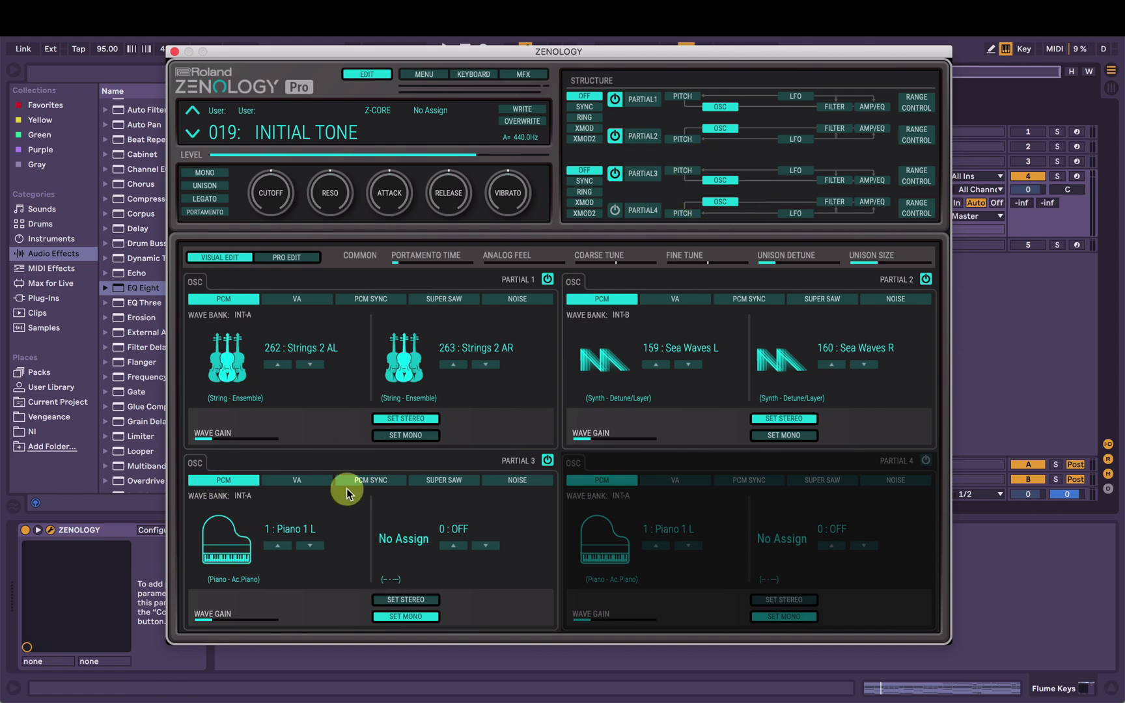
Step: Filter Partial 3's waves to Voice/Choir, load Syn Vox 2 A, and mute Partials 1 and 2
click(299, 527)
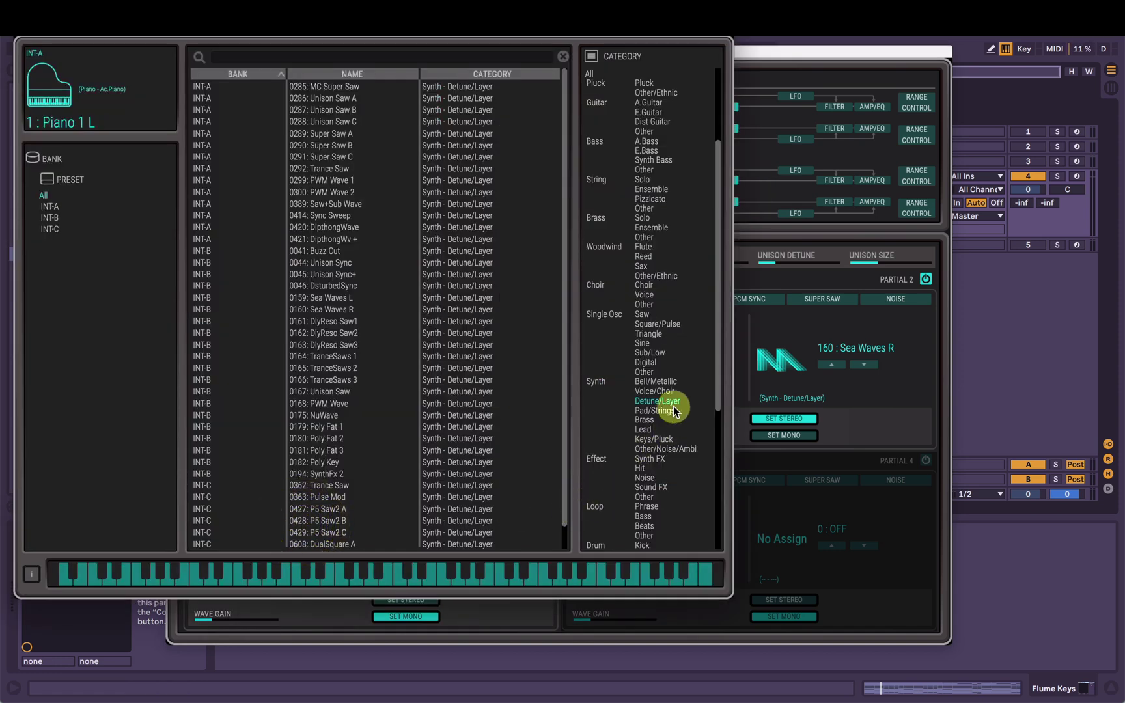
click(659, 391)
double_click(342, 134)
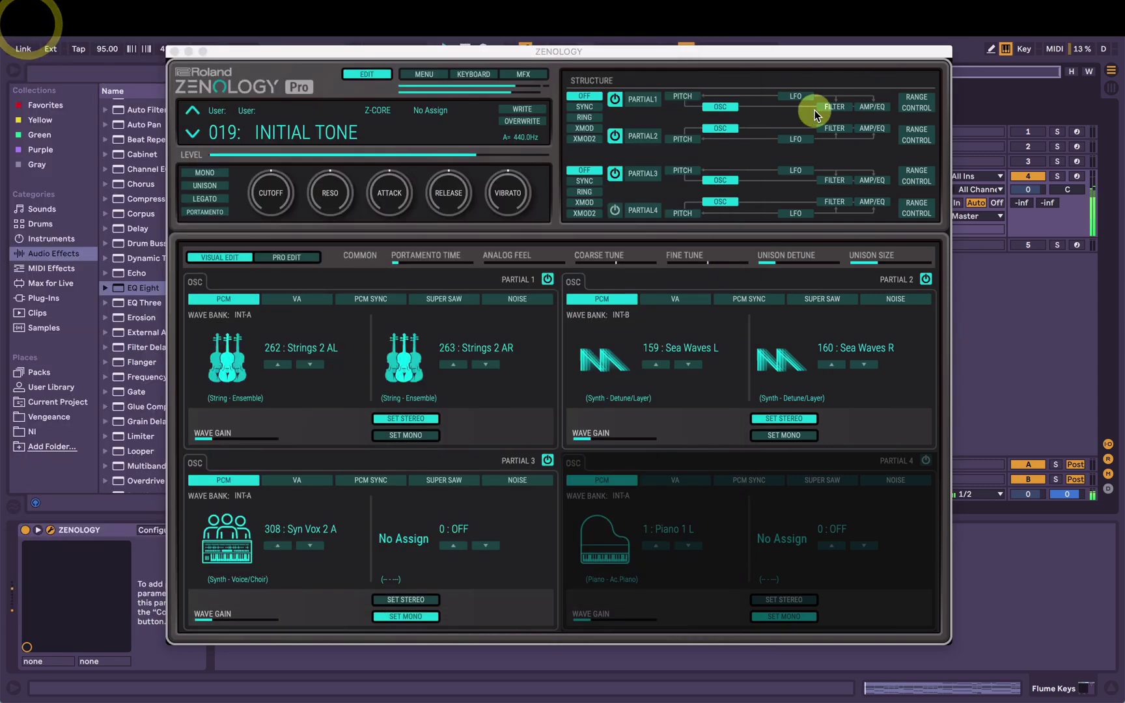
click(615, 136)
click(614, 99)
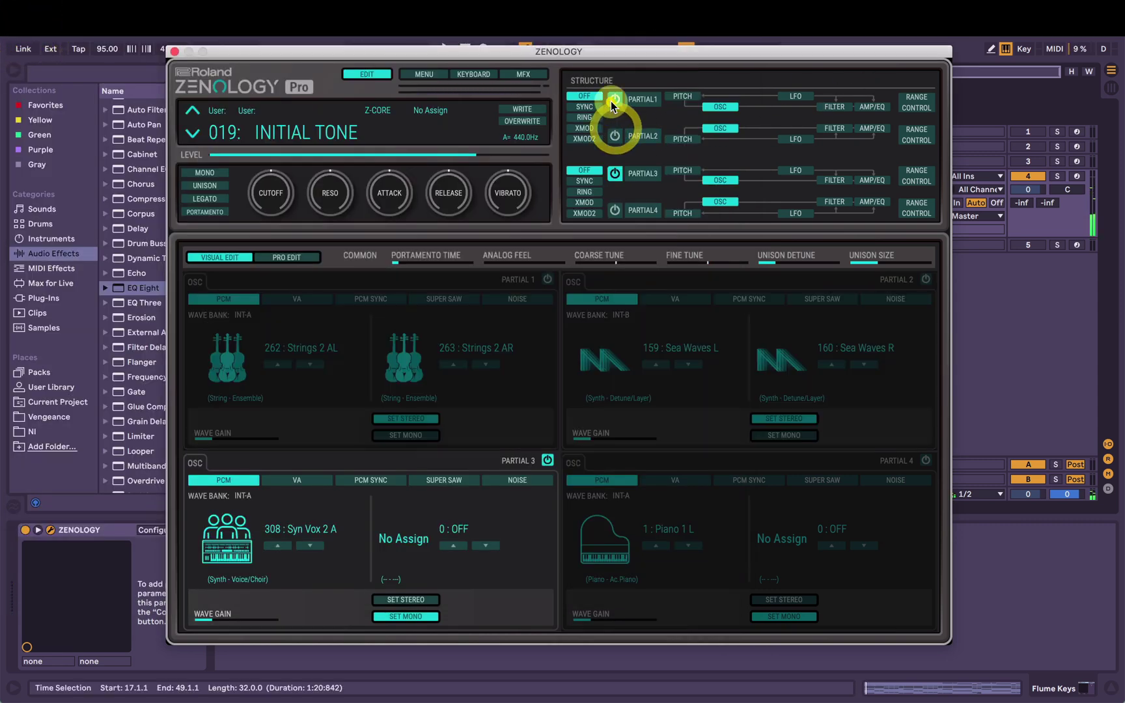
Step: Audition the voice waves for Partial 3 and settle on 392 : Syn Vox
double_click(302, 528)
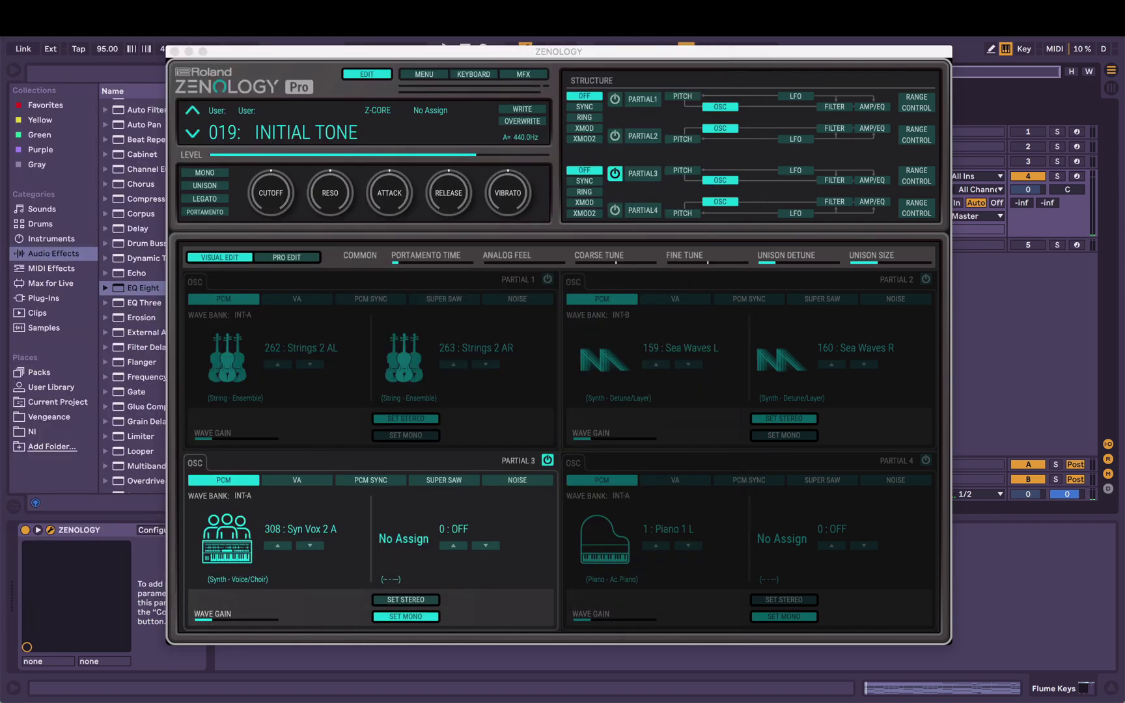
click(310, 527)
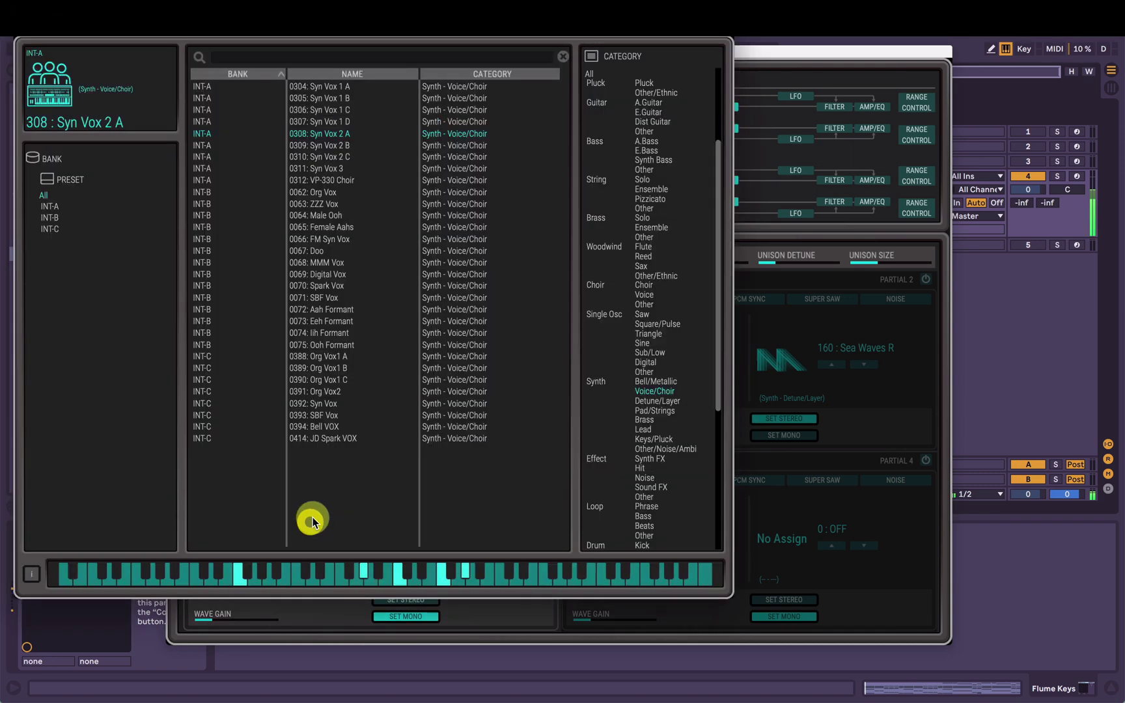
click(326, 156)
click(334, 180)
click(326, 192)
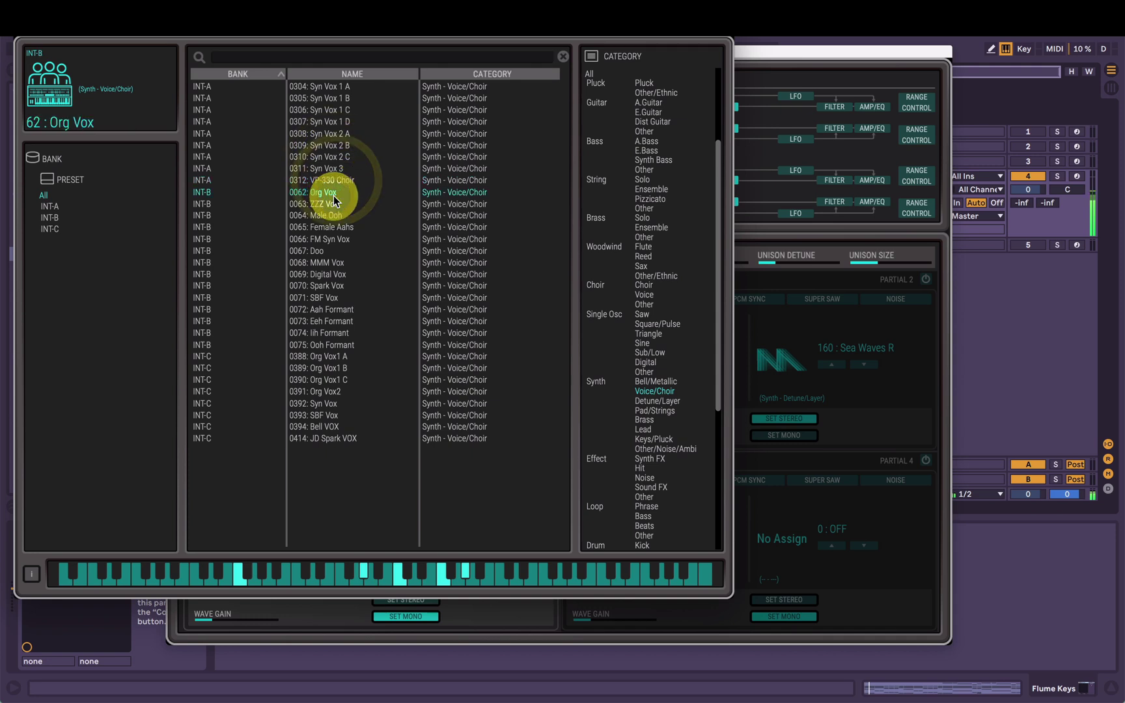
click(326, 250)
click(334, 262)
click(334, 274)
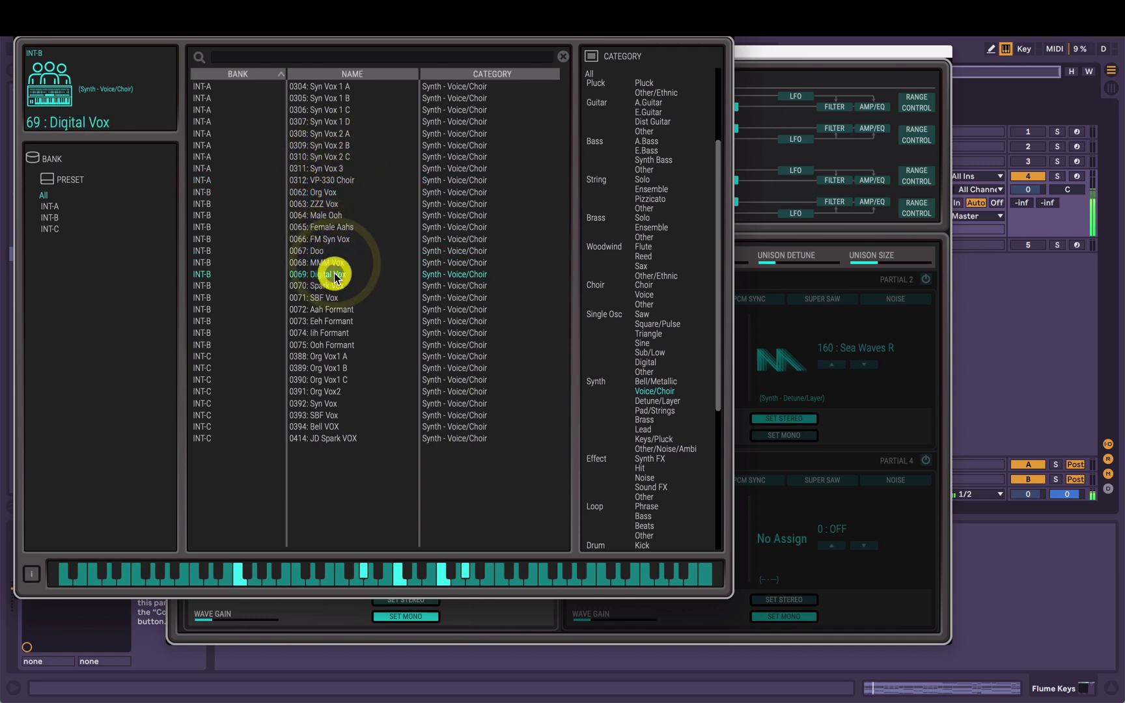
click(334, 286)
click(334, 298)
click(334, 333)
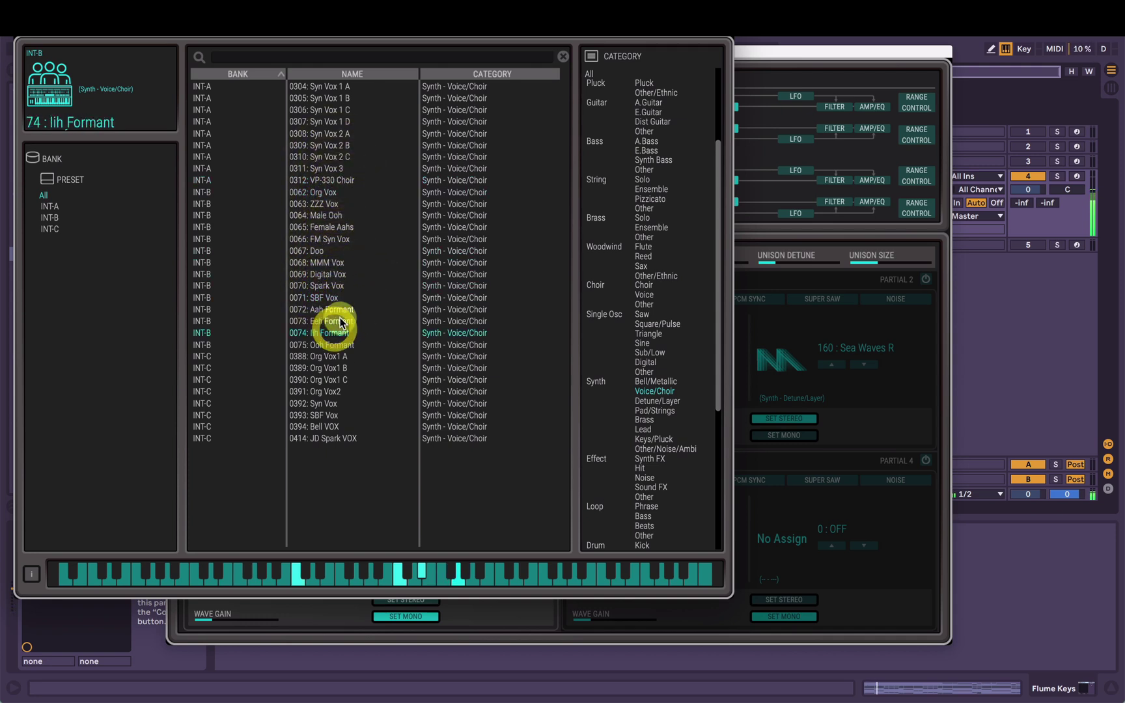
click(331, 320)
click(331, 368)
click(330, 405)
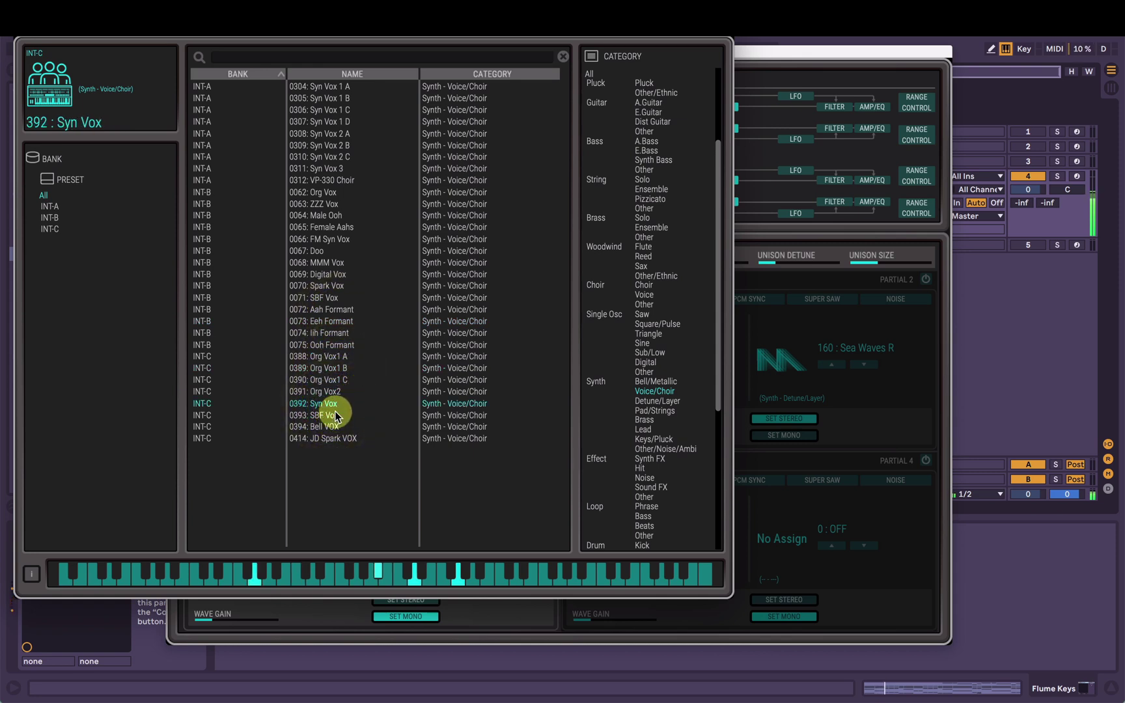
click(321, 403)
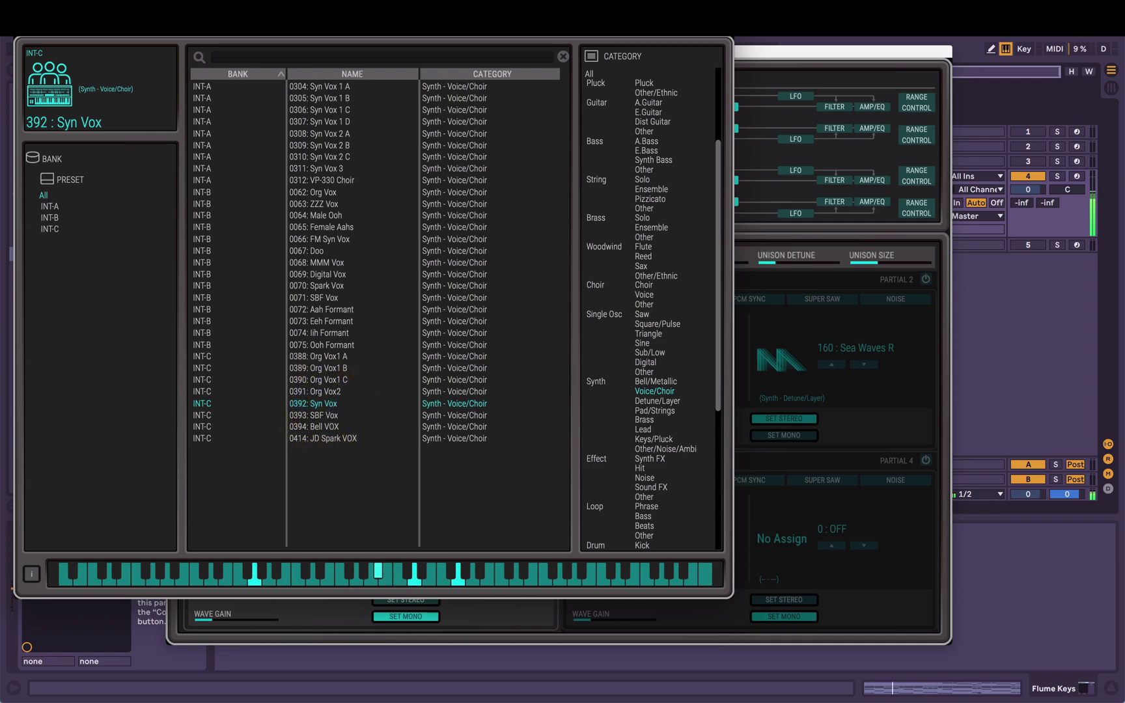
click(31, 19)
Step: Raise Partial 3's coarse tune, slow its attack, adjust its sustain, and lengthen its release
click(682, 171)
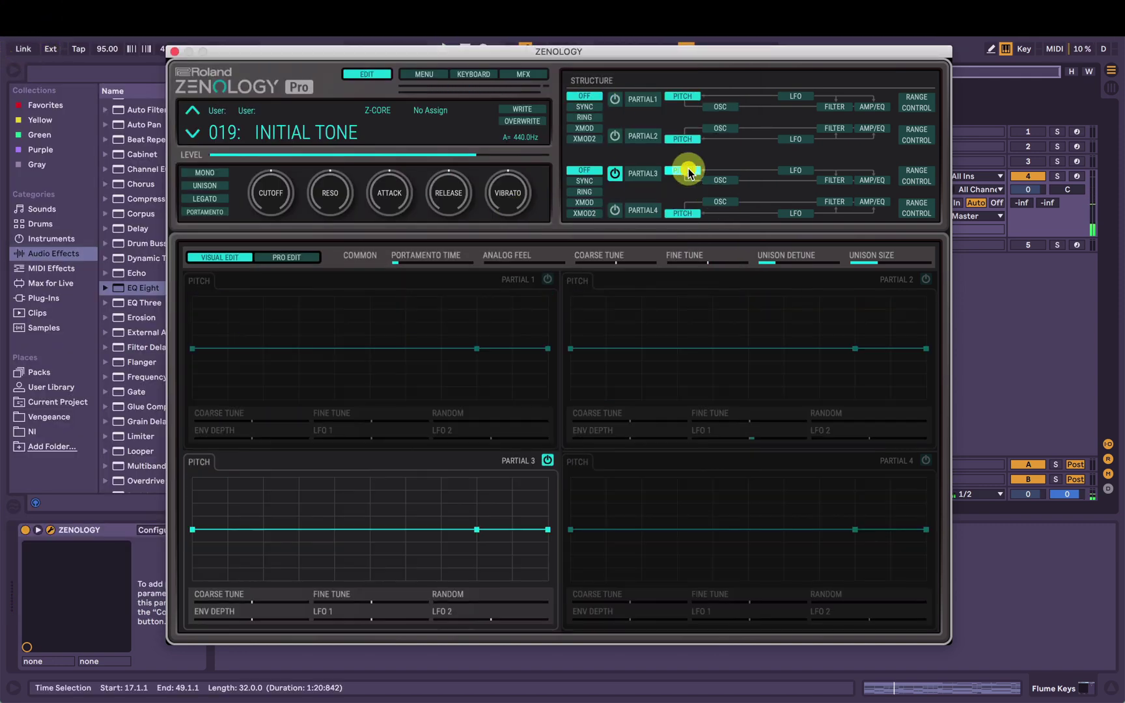
drag(256, 603, 266, 601)
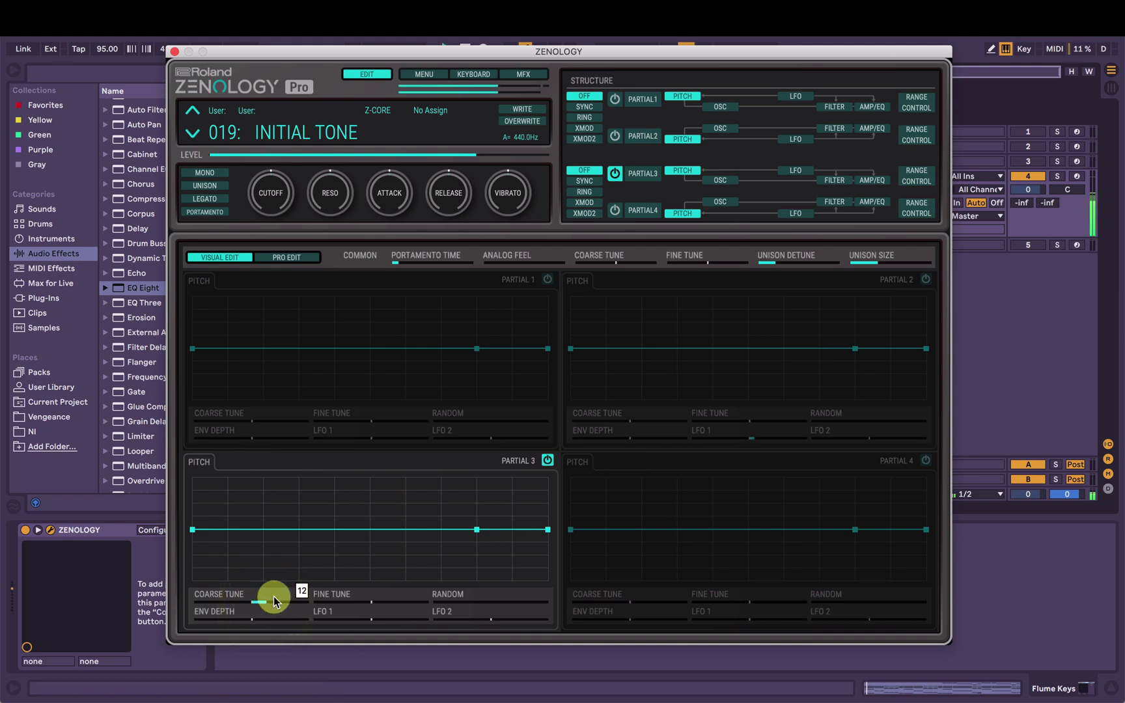
click(868, 180)
drag(192, 478, 250, 478)
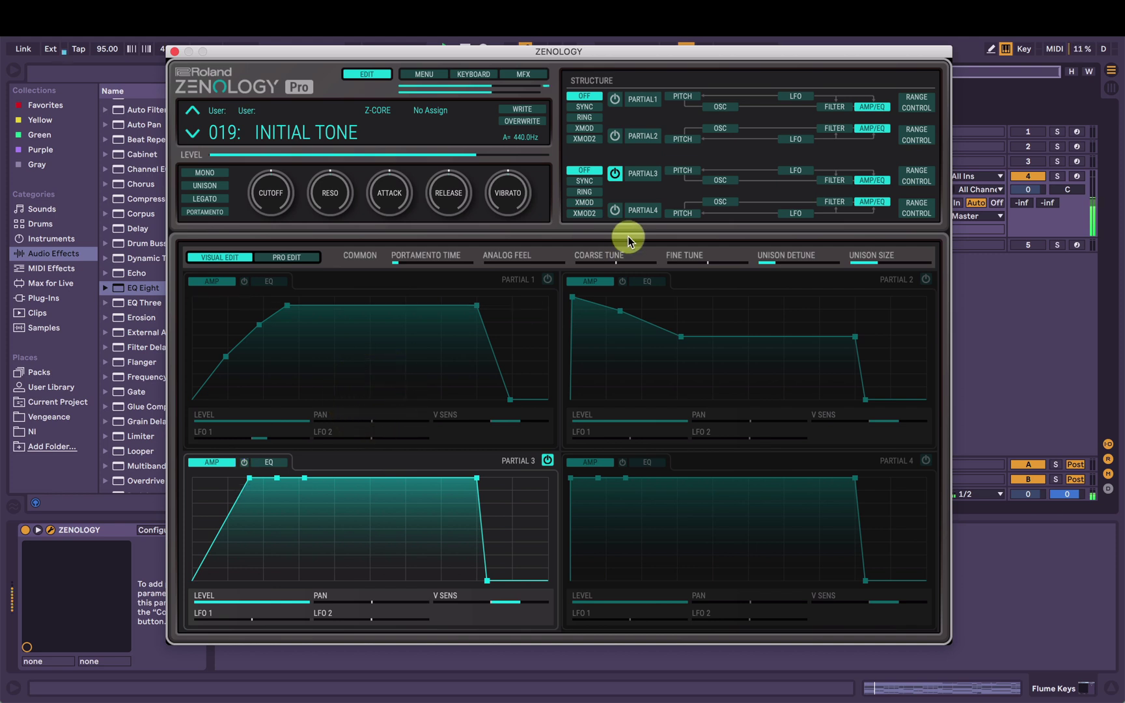
mouse_move(489, 580)
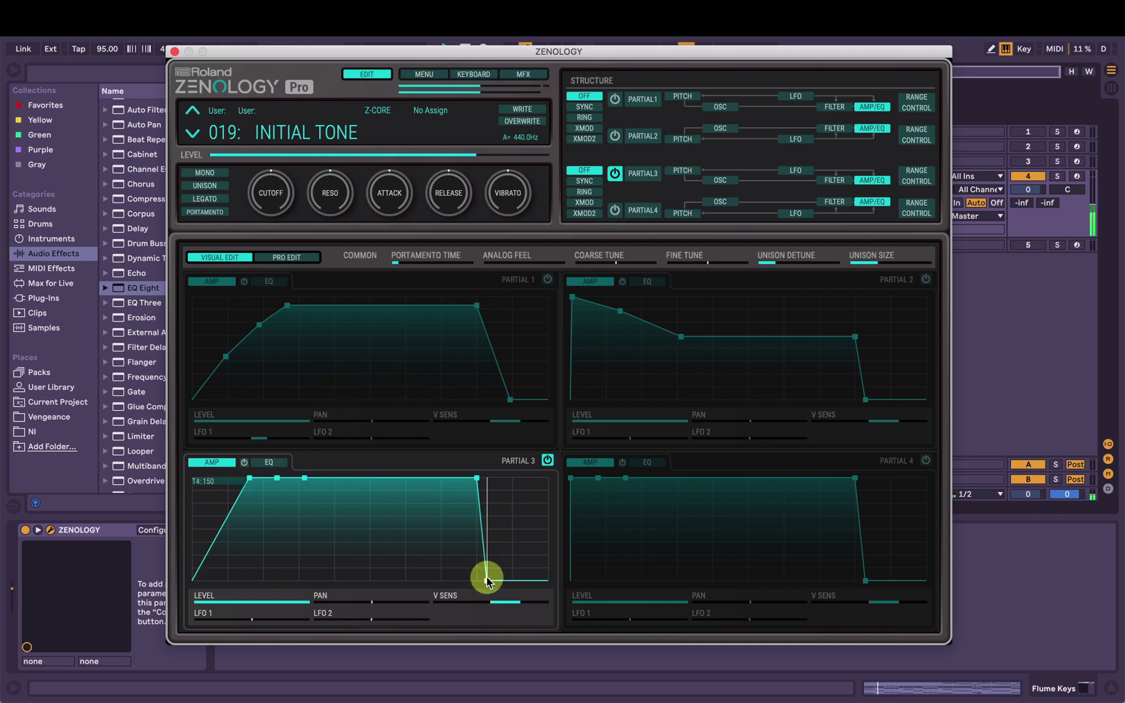
drag(496, 579, 499, 580)
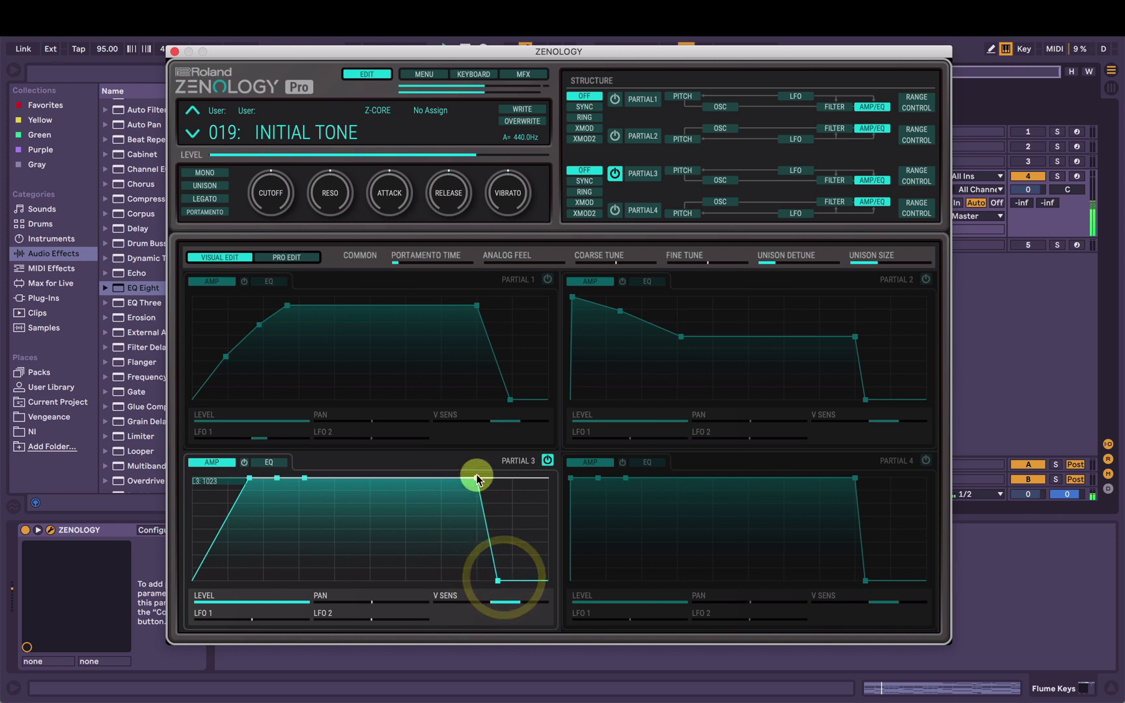
drag(477, 475, 501, 479)
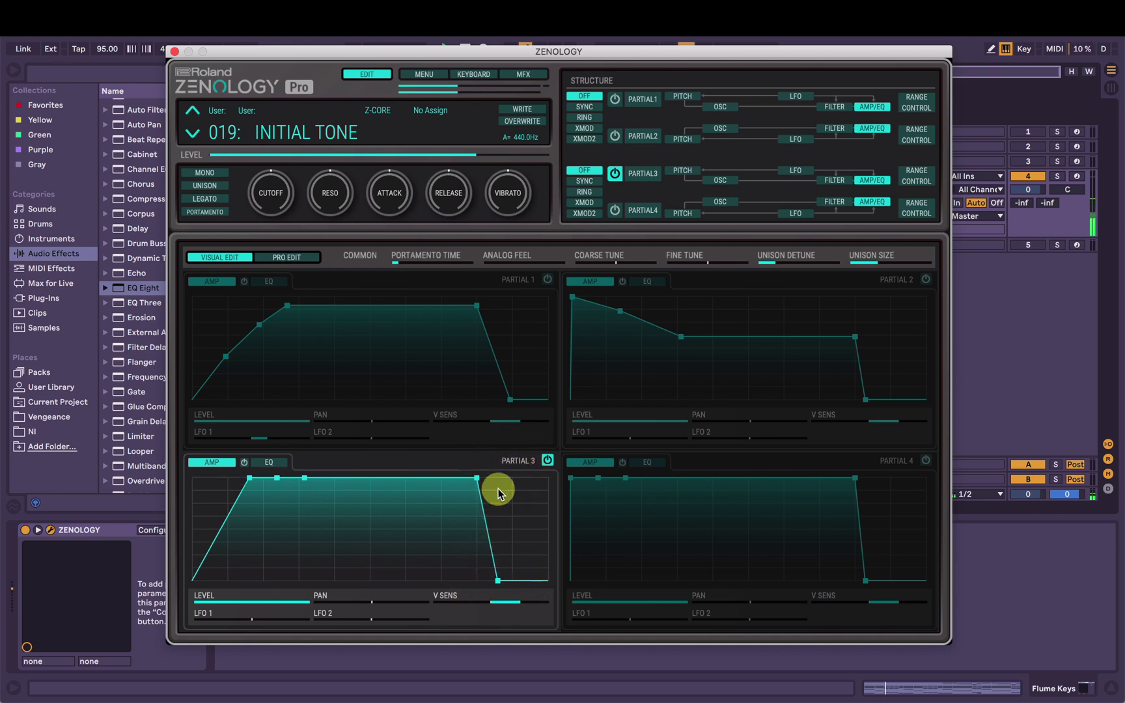
drag(498, 580, 529, 584)
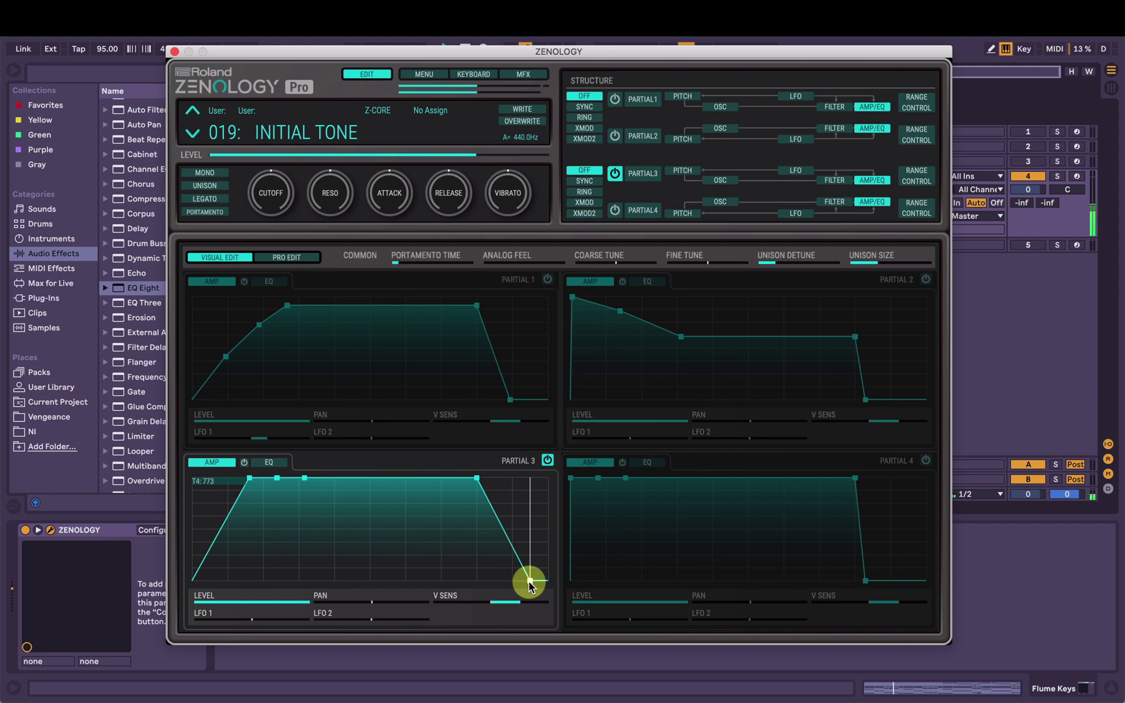
drag(528, 580, 530, 581)
Step: Switch Partials 1 and 2 back on and slow Partial 1's LFO 1 rate
click(616, 236)
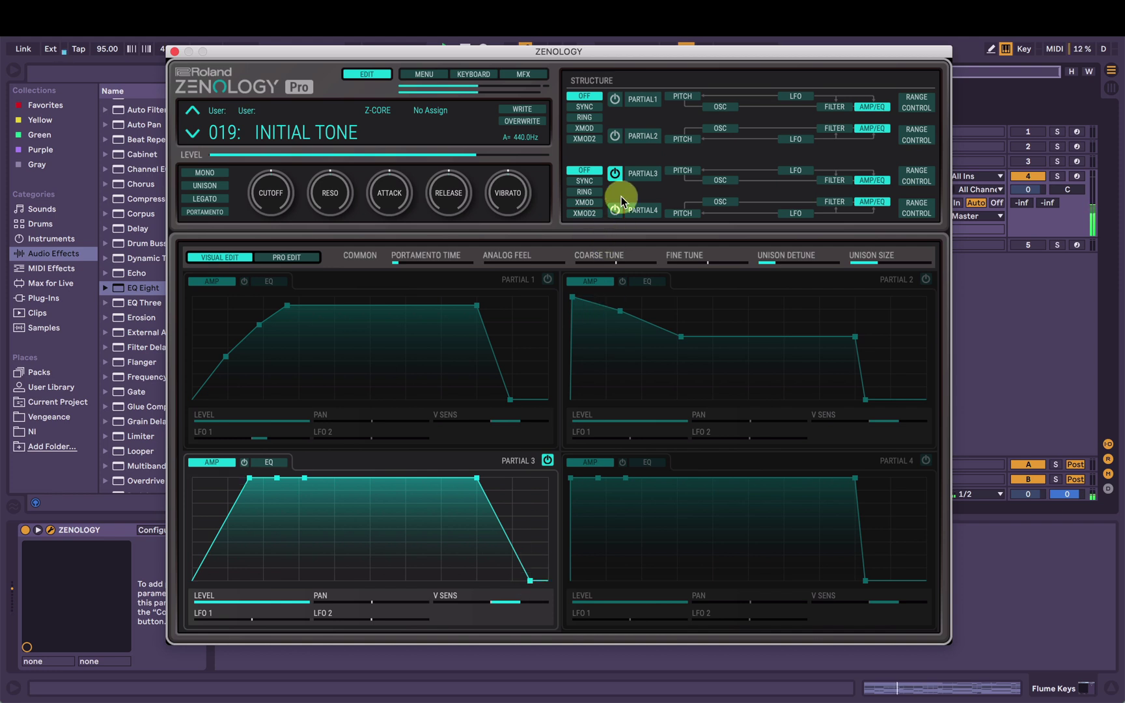
click(591, 170)
click(609, 90)
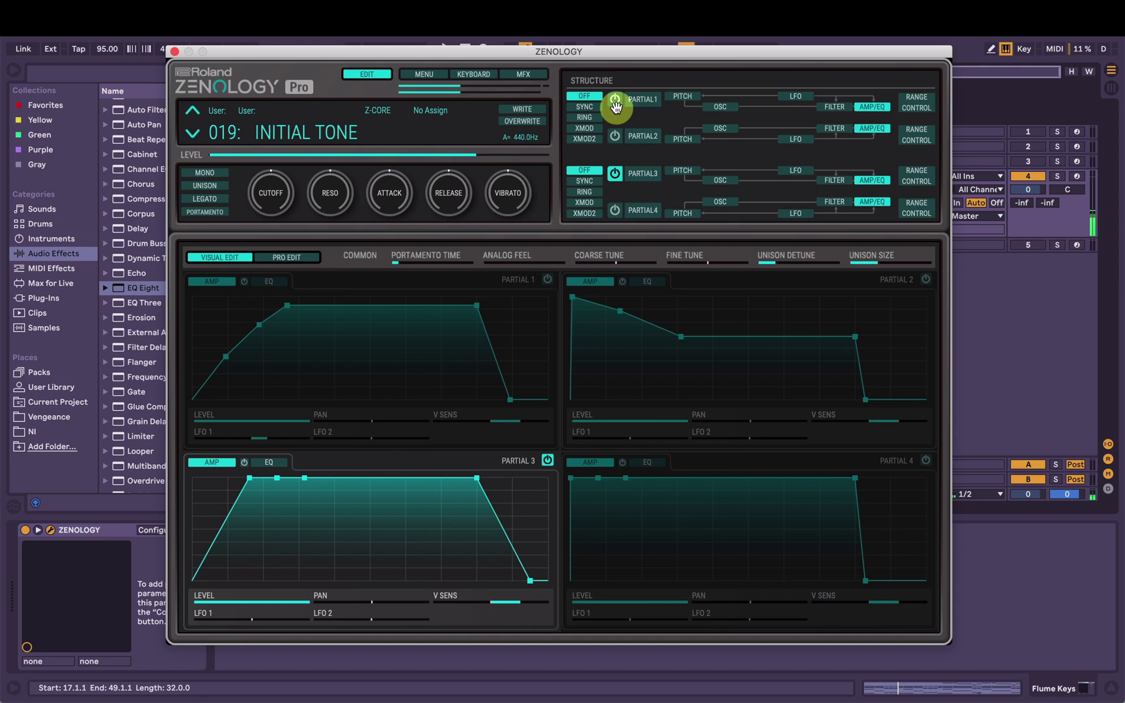
click(614, 135)
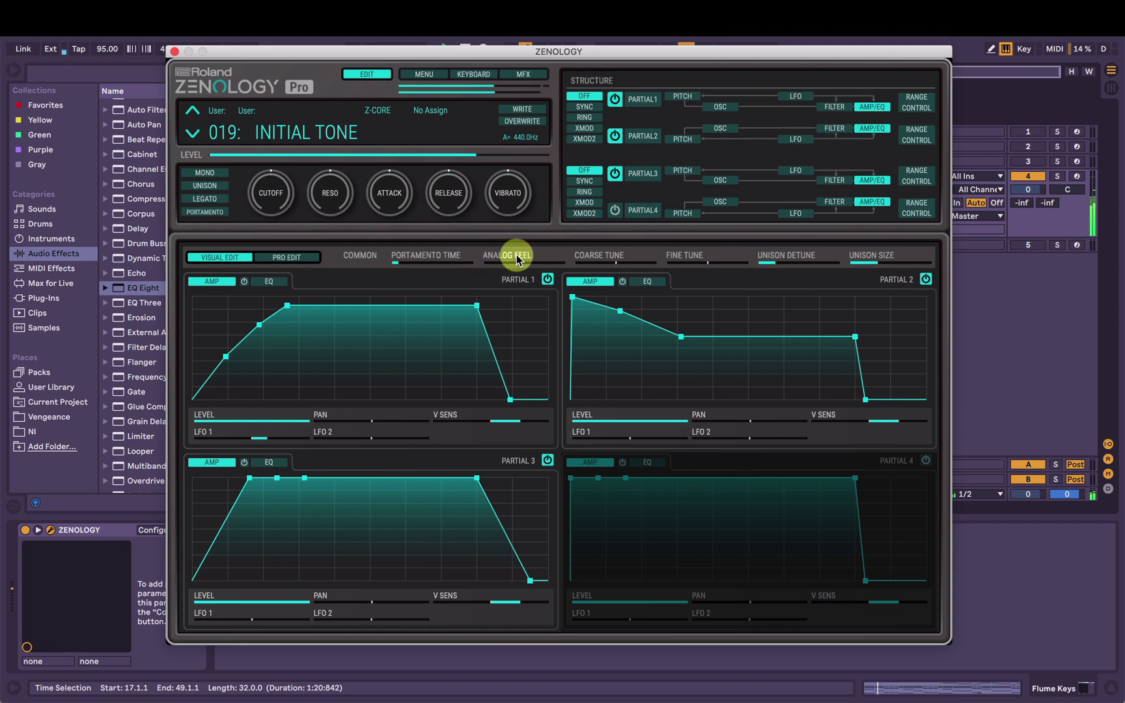
click(795, 98)
drag(273, 437, 242, 443)
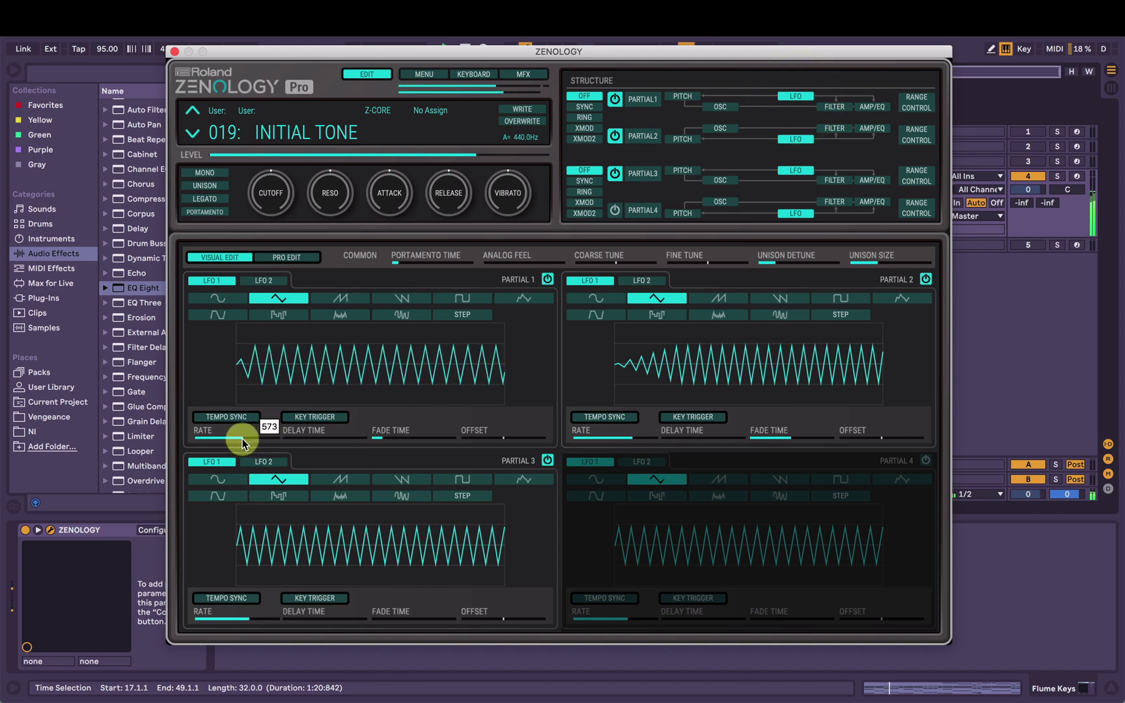
Step: In the Flume Keys clip, stretch the bar 5 chord to three bars and start playback
click(175, 52)
double_click(497, 176)
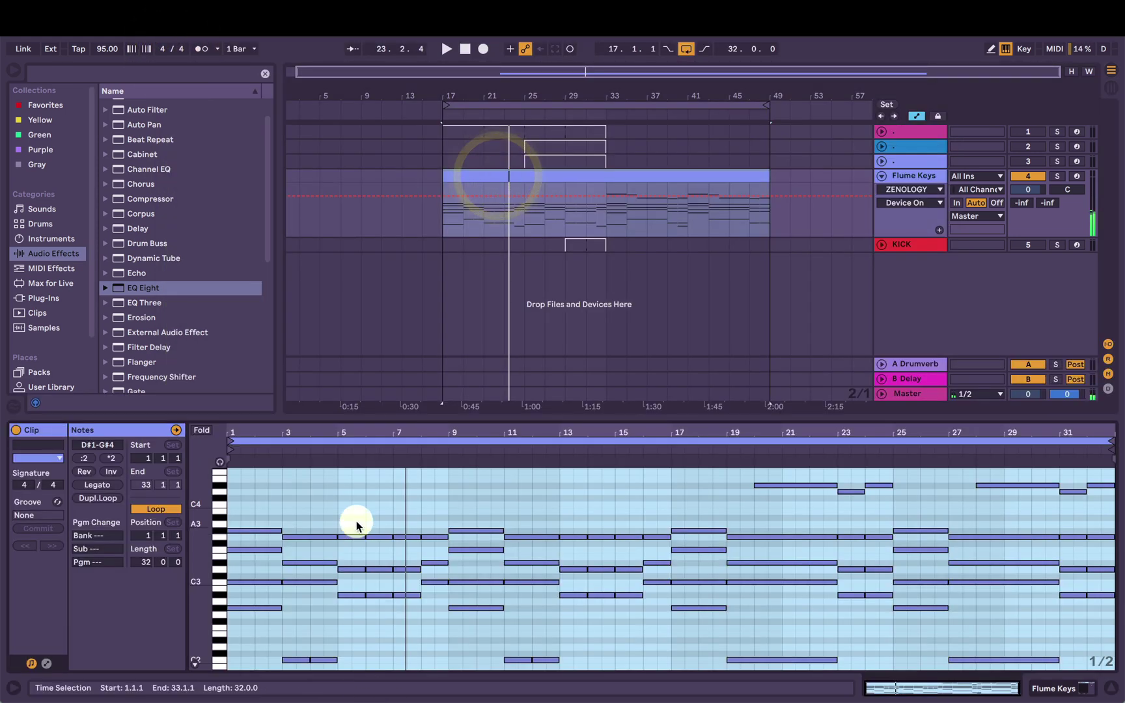
drag(354, 522, 354, 647)
drag(362, 535, 422, 537)
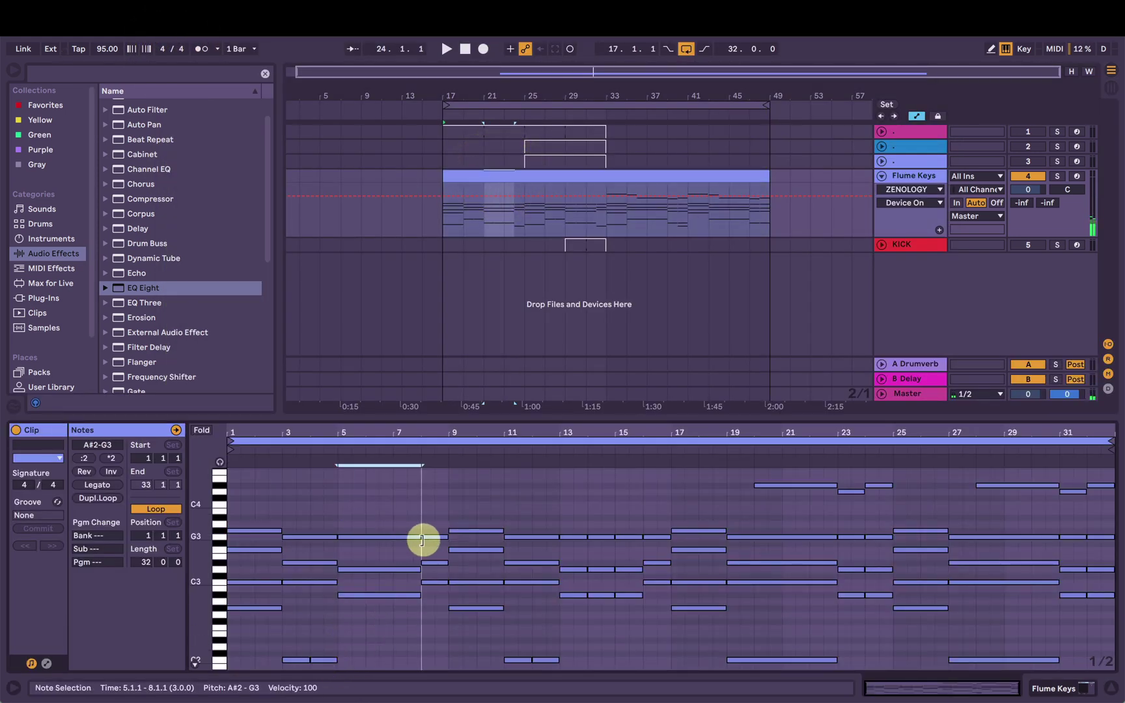
key(space)
Step: Lengthen the A#2–G3 chord at bar 13 to three bars and reopen the ZENOLOGY editor
drag(603, 519, 575, 609)
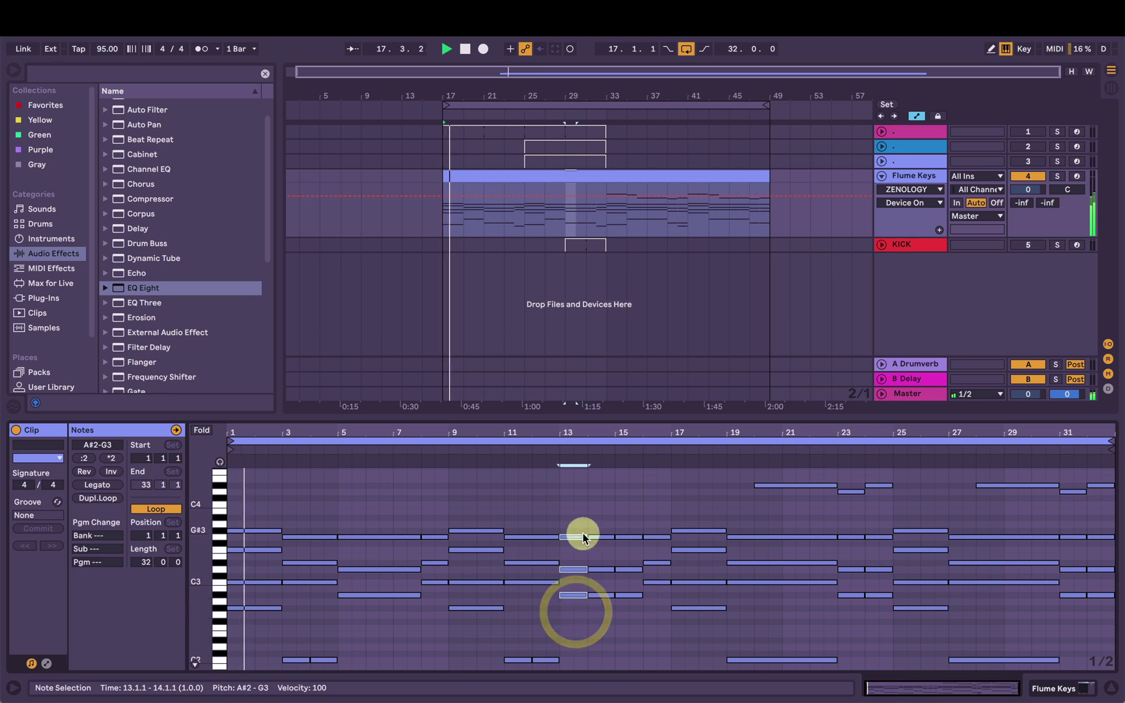
drag(584, 535, 642, 535)
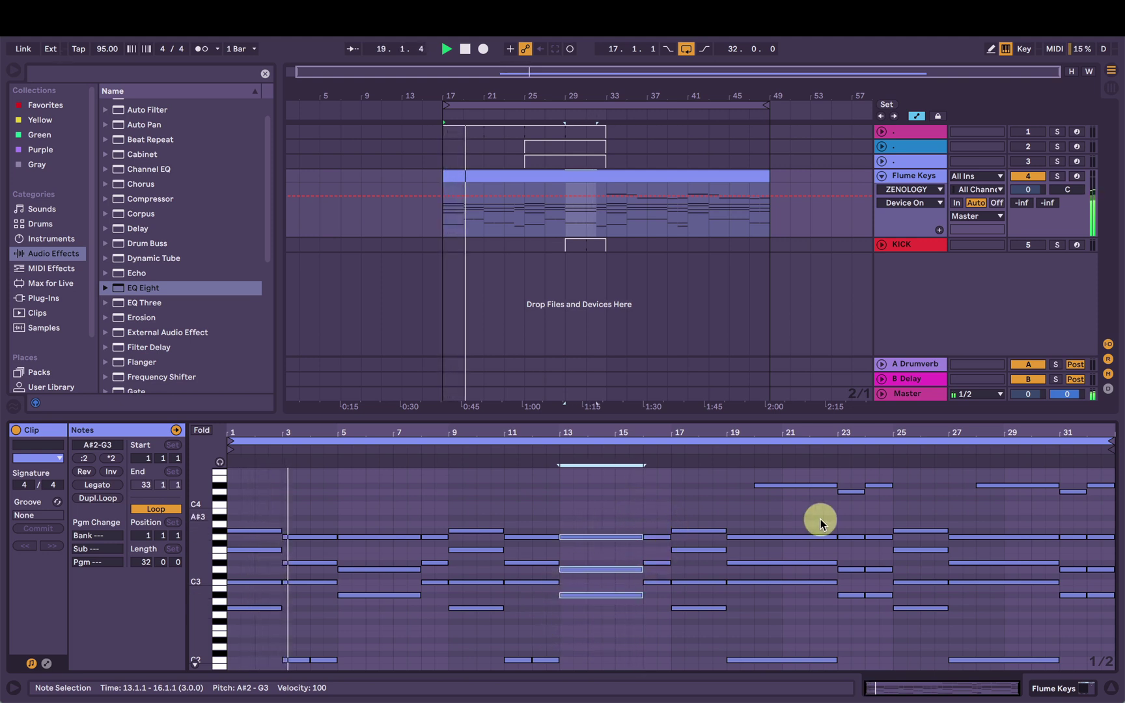
click(930, 181)
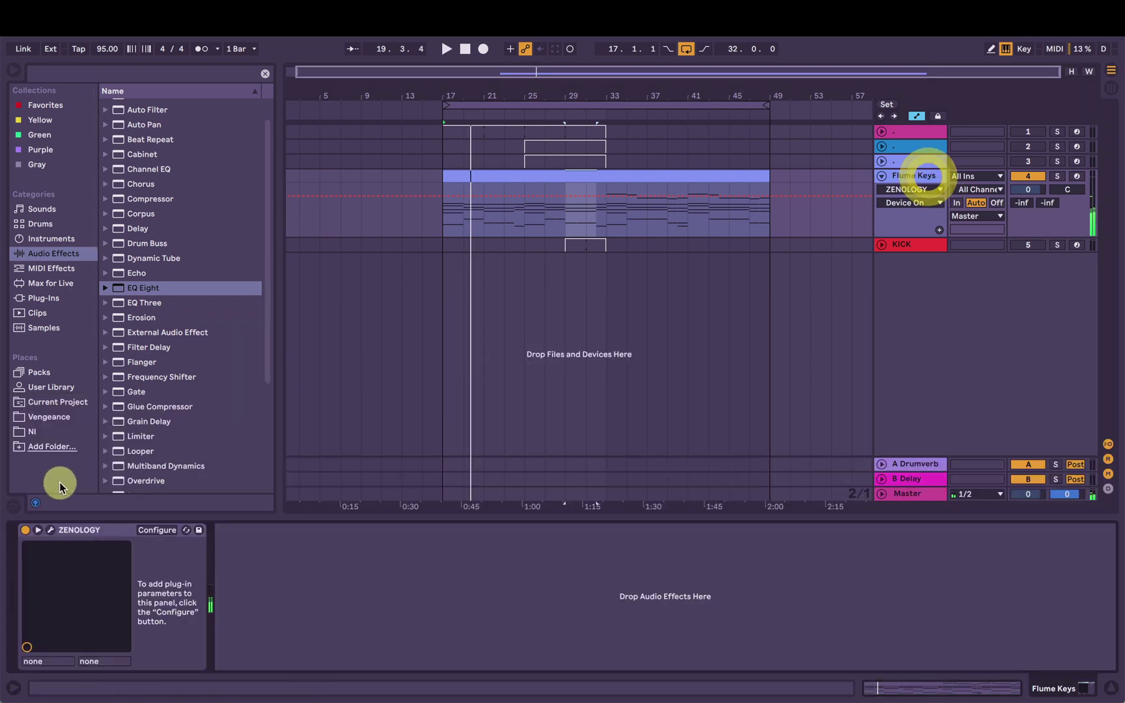
click(51, 530)
Step: Lengthen Partials 1 and 2's releases, move Partial 2's attack peak later, and raise Partial 1's attack peak
click(875, 105)
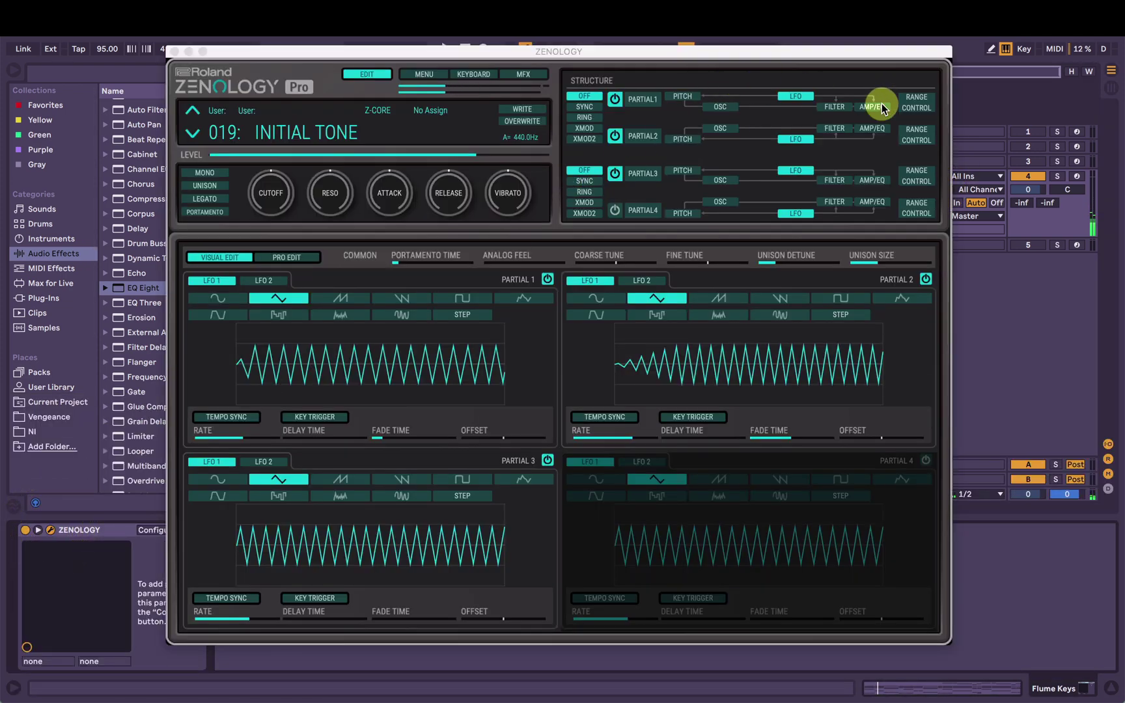
click(506, 408)
drag(506, 408, 518, 399)
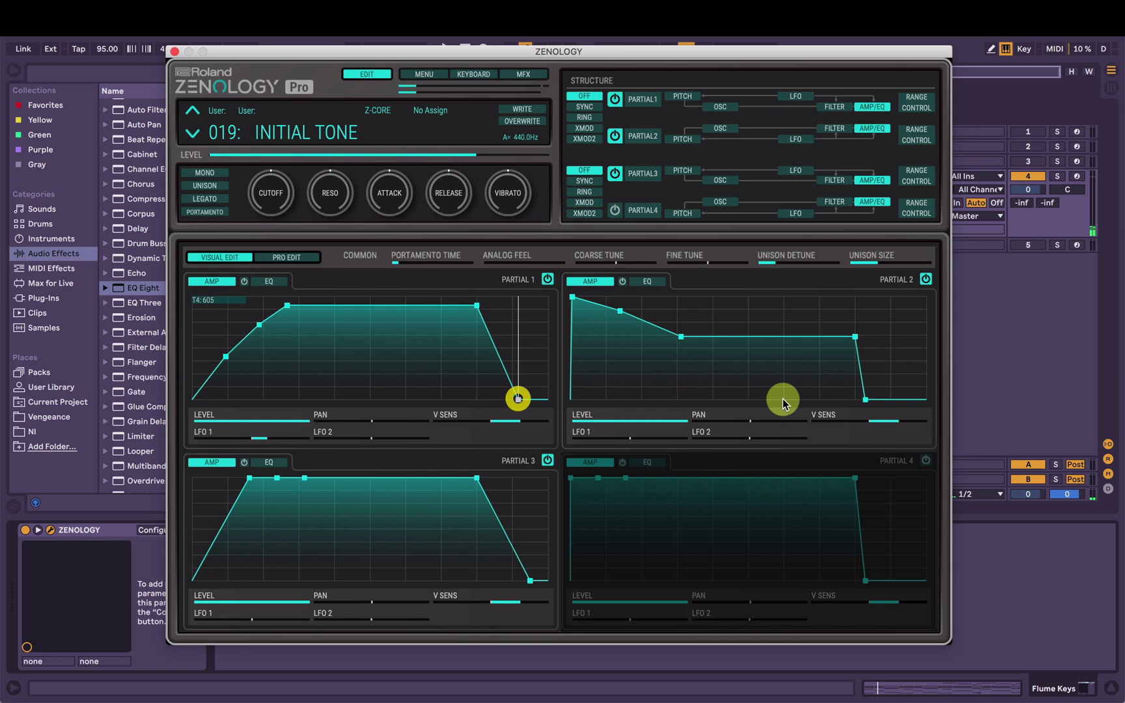
drag(866, 399, 890, 404)
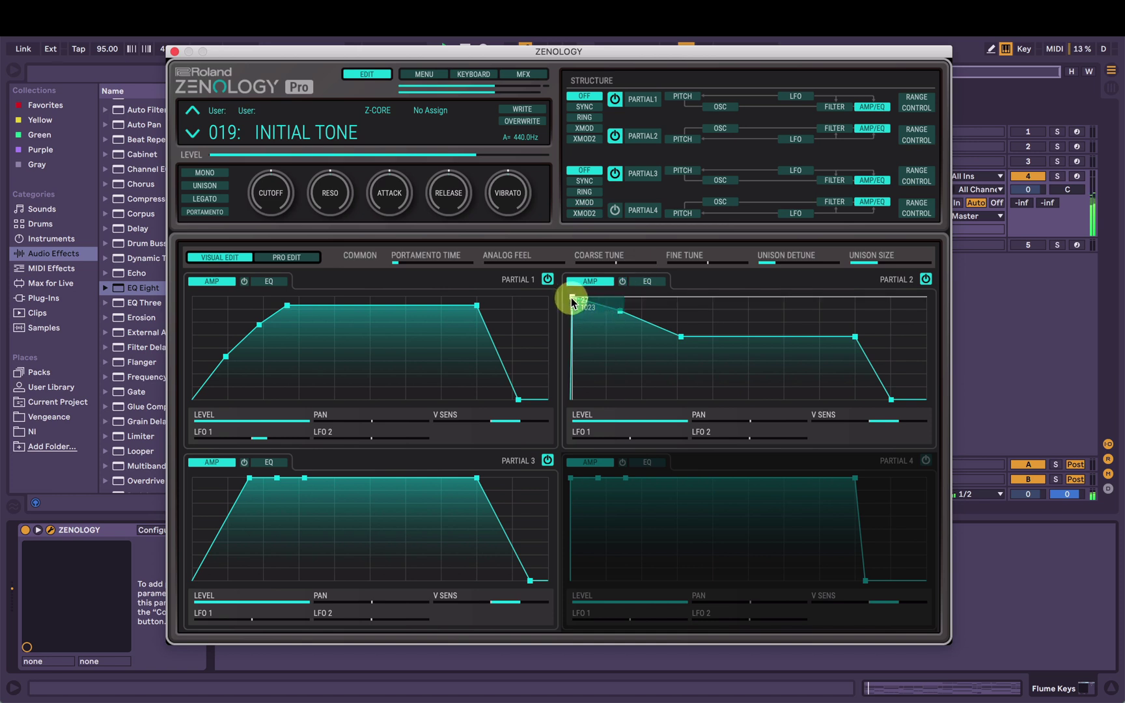
drag(572, 297, 602, 312)
drag(289, 296, 285, 294)
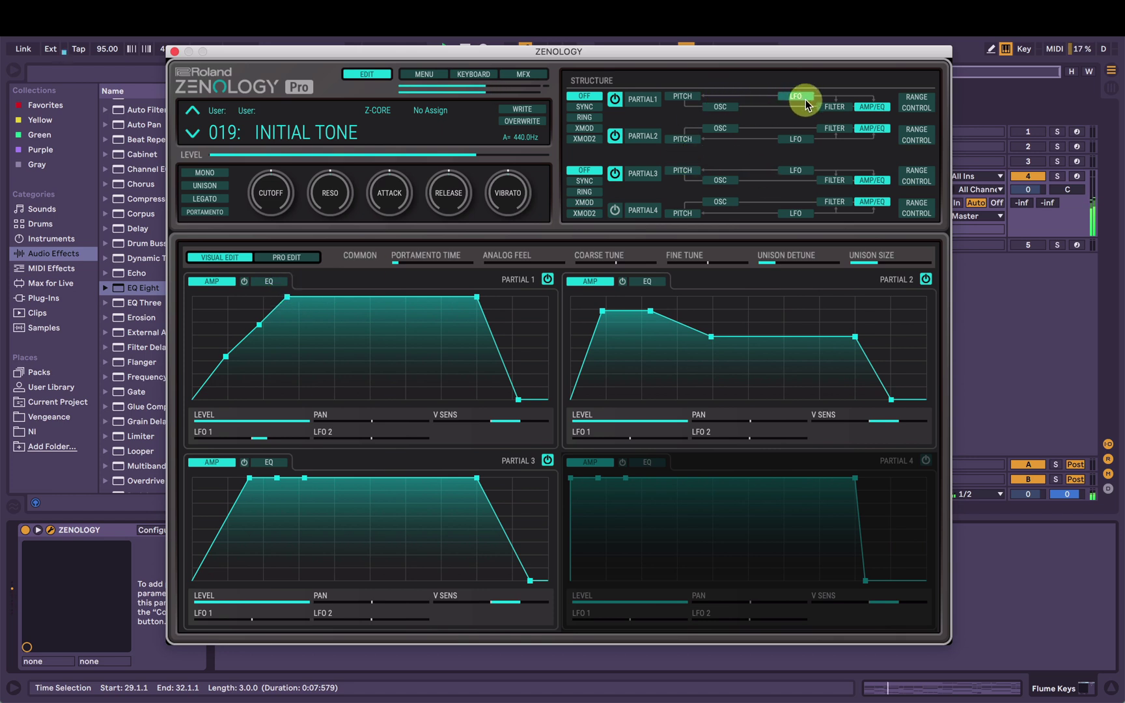
Step: Lower Partial 1's LFO 1 depth, set offset -22 and rate 873, and stretch its amp T3 to 539
click(263, 438)
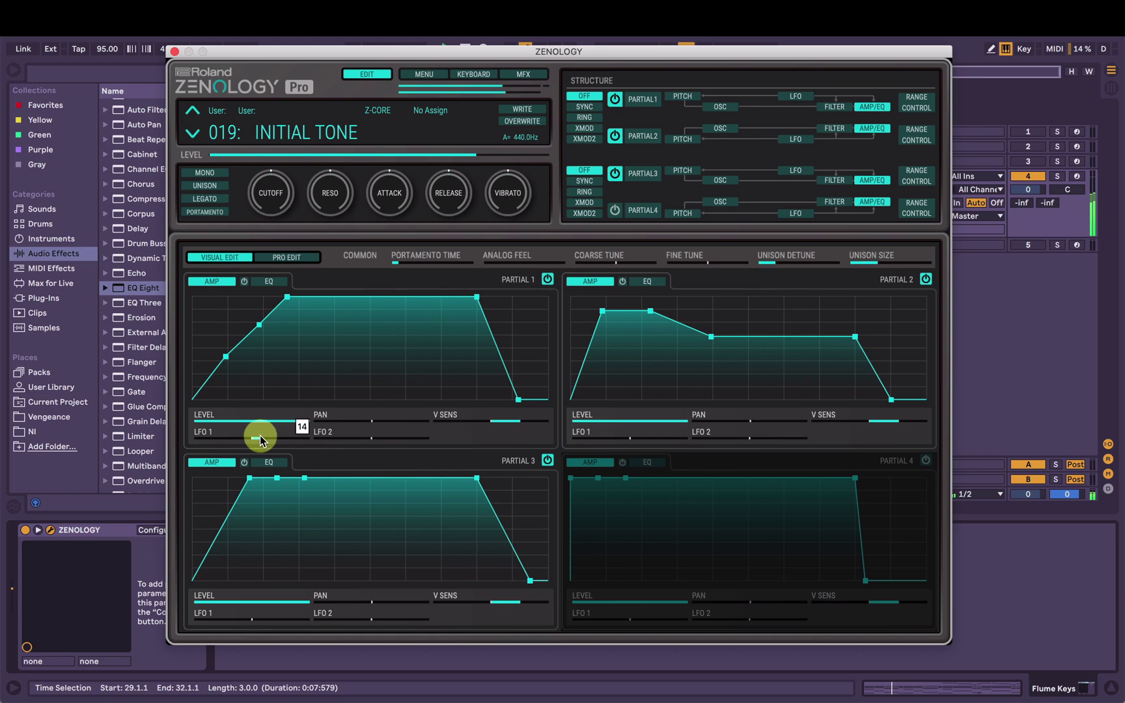
click(794, 102)
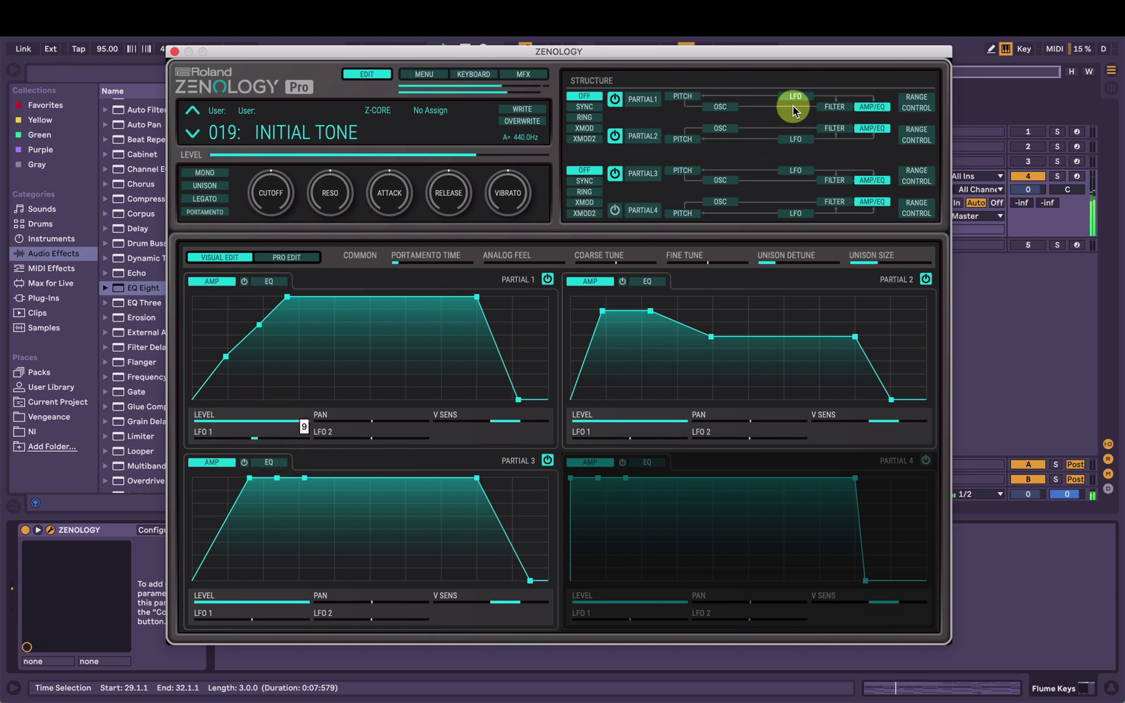
click(806, 97)
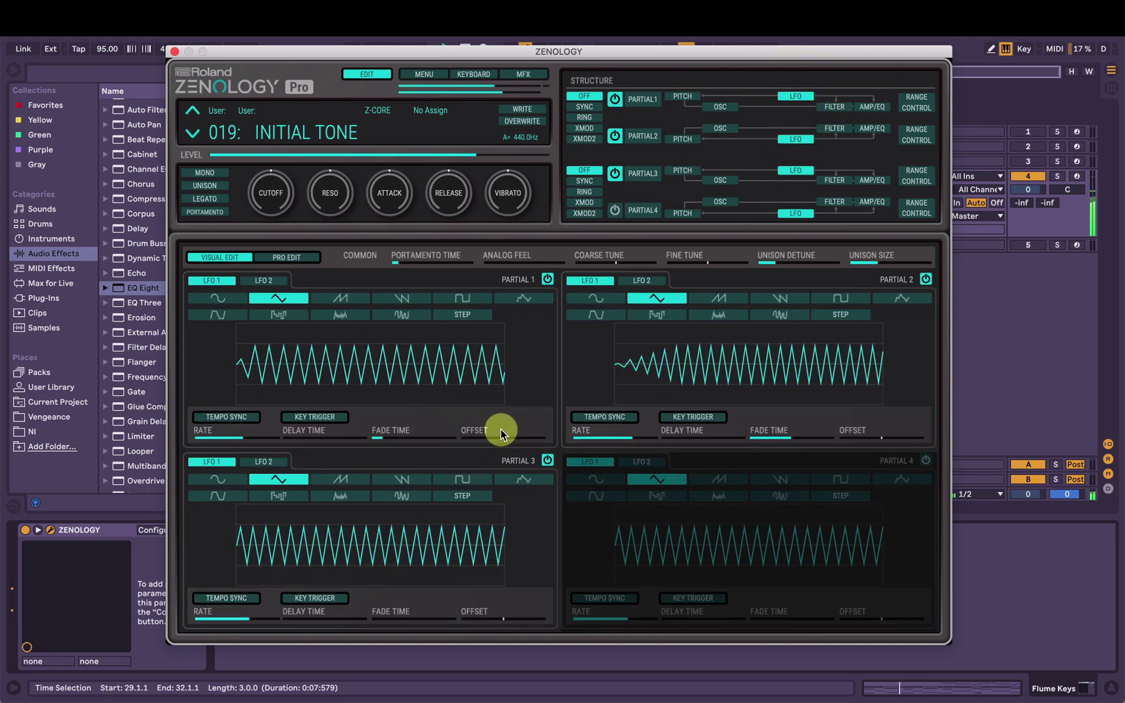
drag(500, 443, 525, 440)
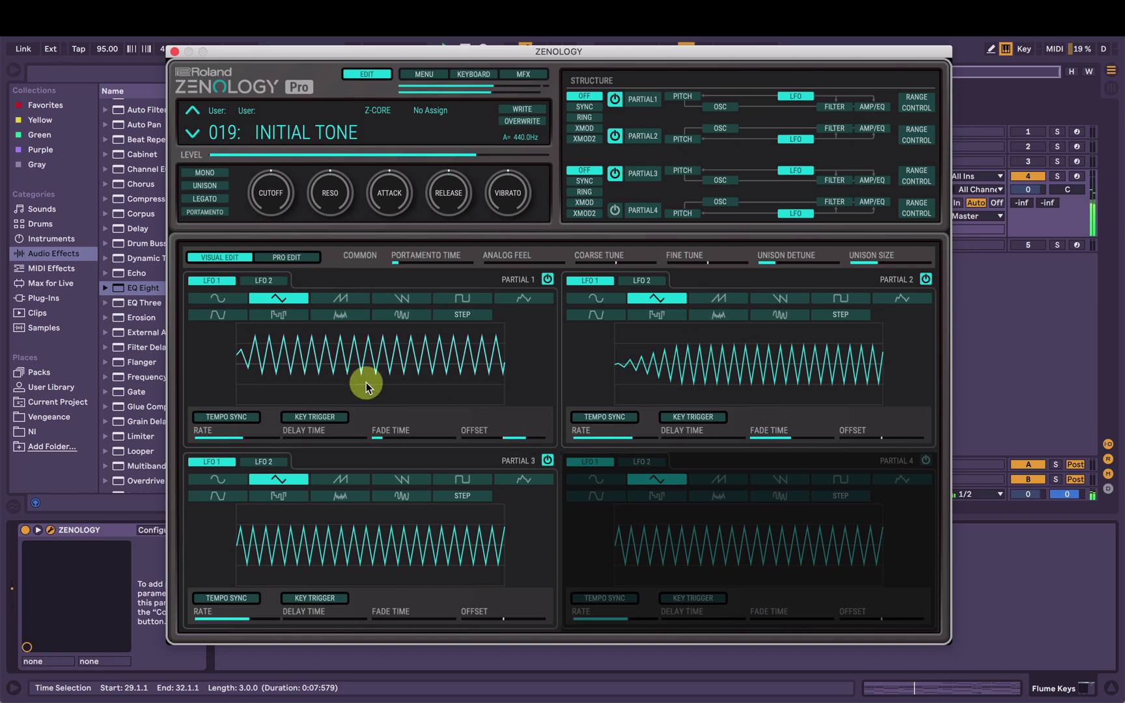
drag(251, 440, 267, 439)
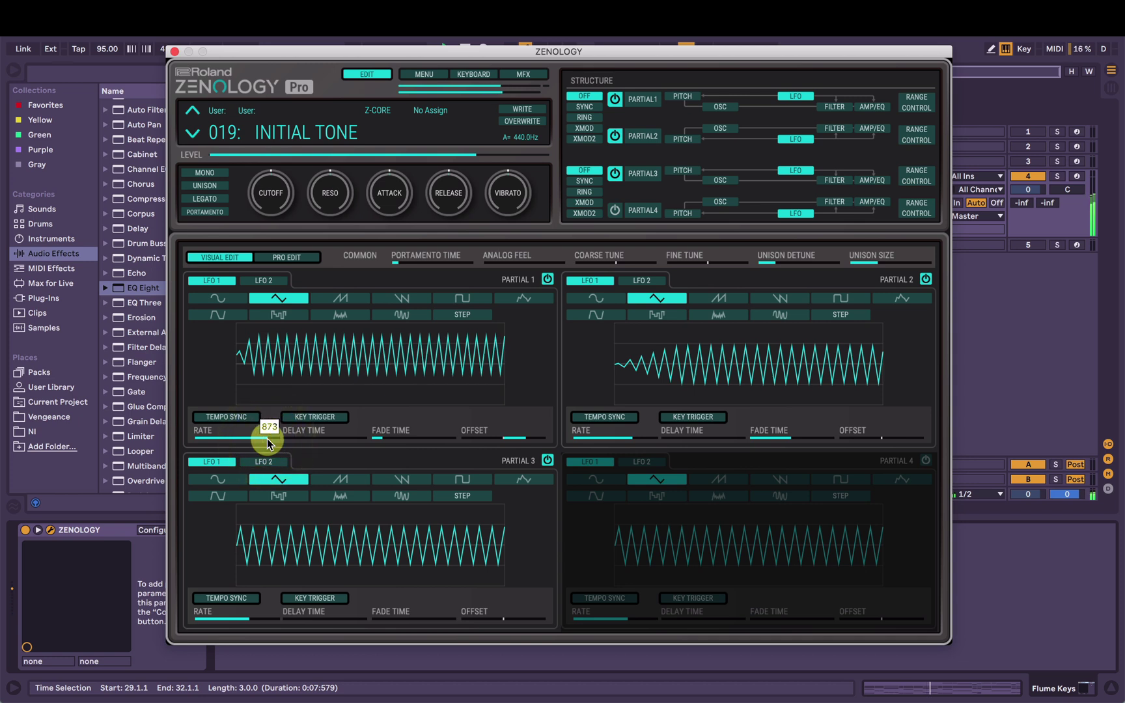
click(872, 107)
mouse_move(281, 324)
mouse_down()
mouse_move(261, 321)
mouse_move(295, 295)
mouse_up()
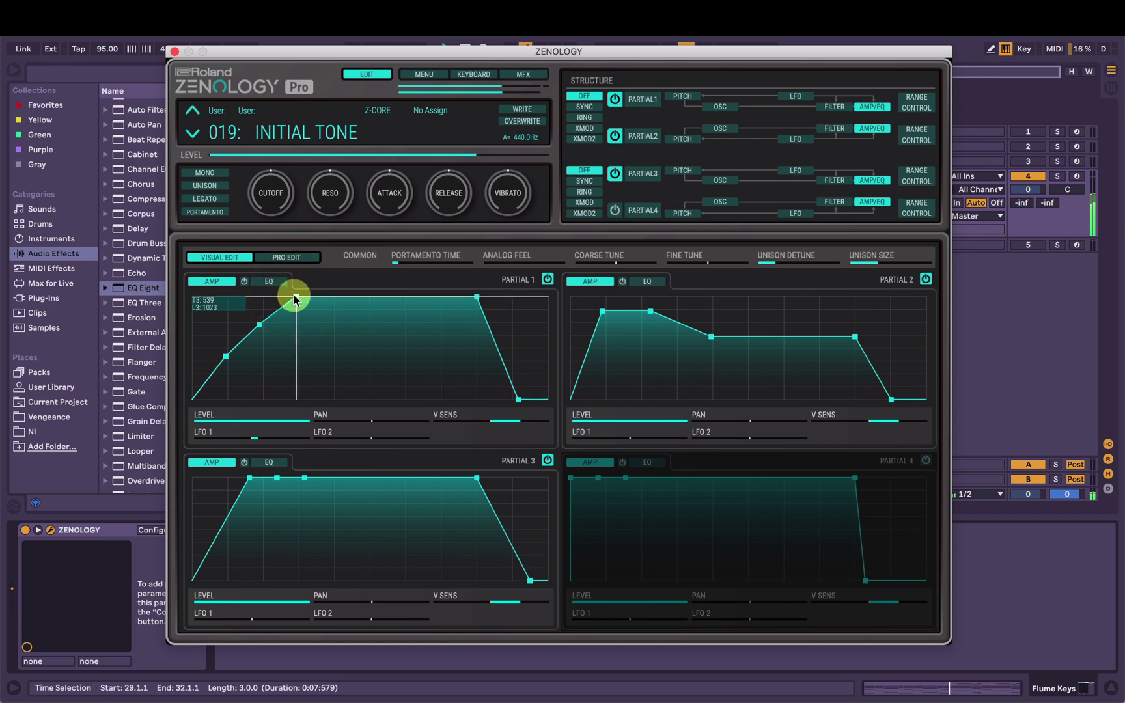
Step: Close ZENOLOGY and loop bars 33–49 of the arrangement with Cmd+L
click(175, 51)
click(581, 245)
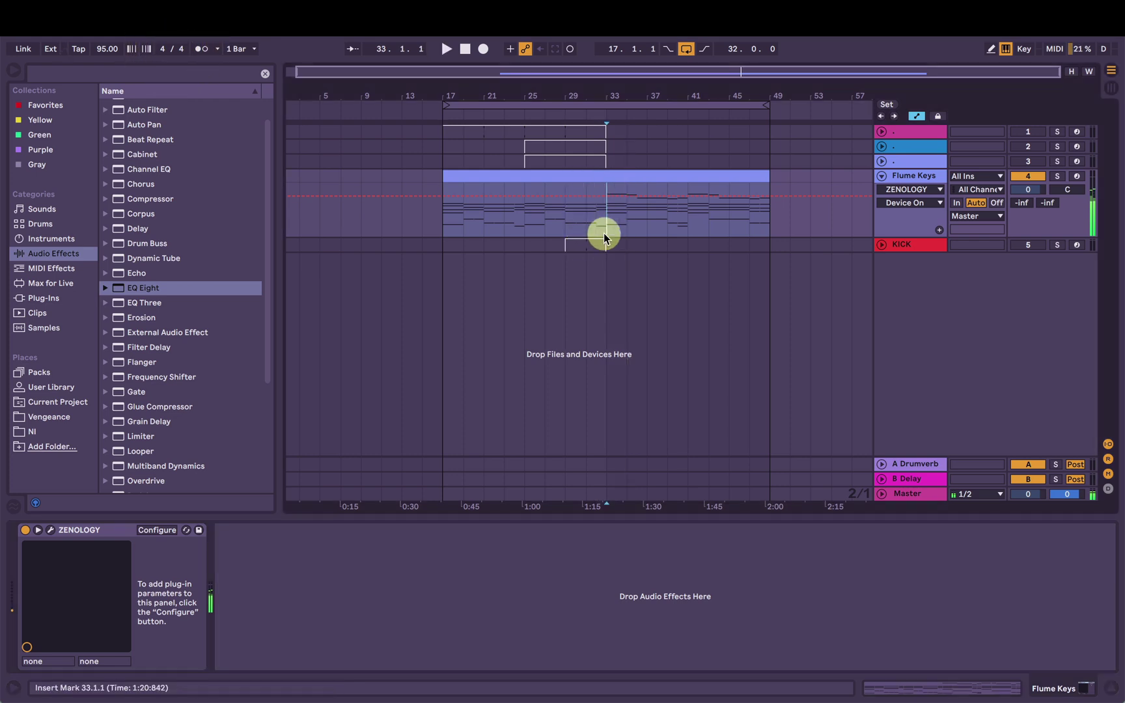
click(604, 236)
shift+click(769, 233)
key(super+l)
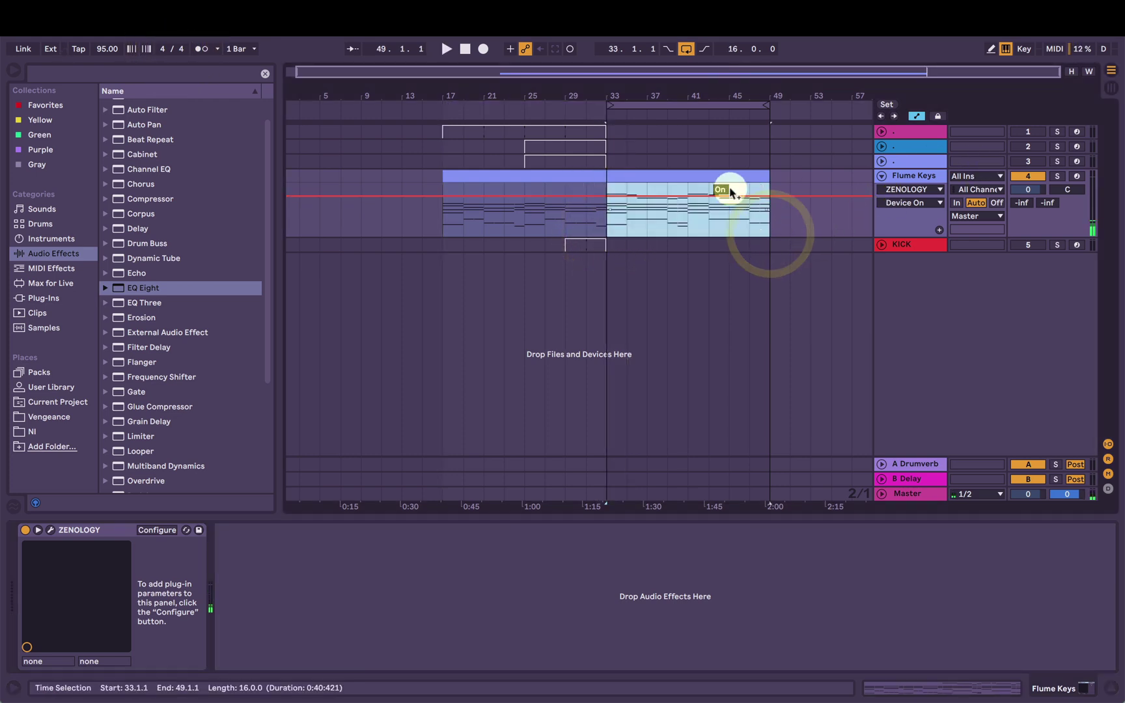
Step: Inspect the Flume Keys clip's MIDI notes, selecting and deselecting the upper notes in bars 17–33
click(730, 190)
click(593, 175)
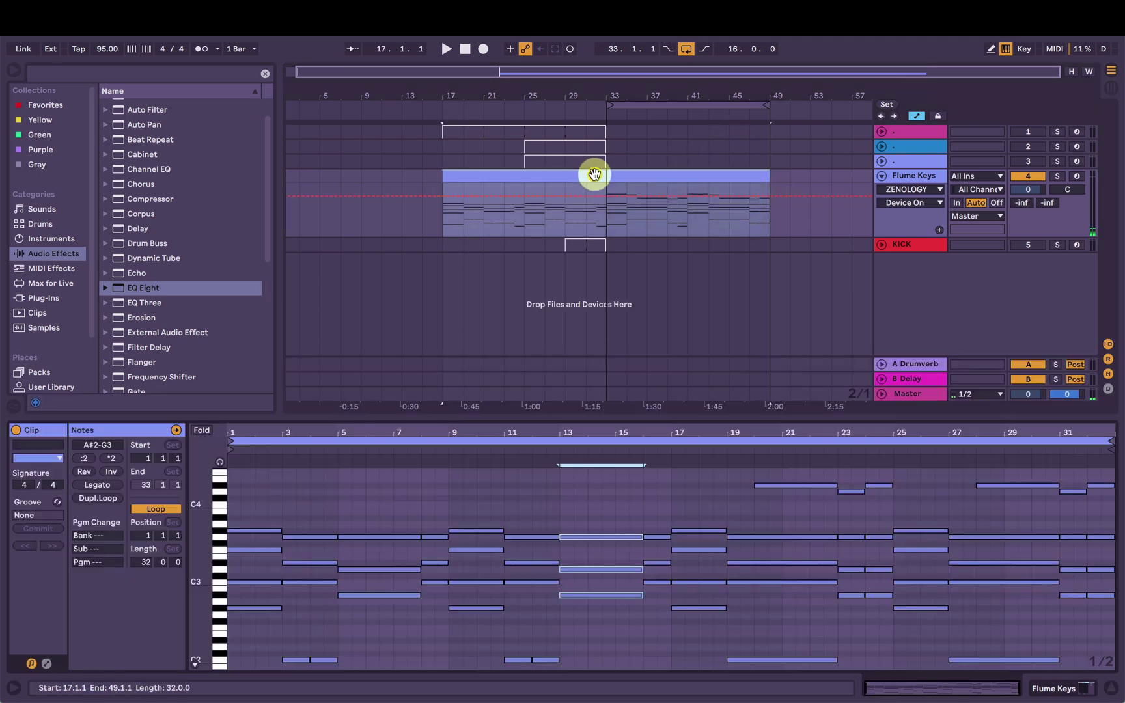
click(610, 227)
scroll(849, 583, up, 5)
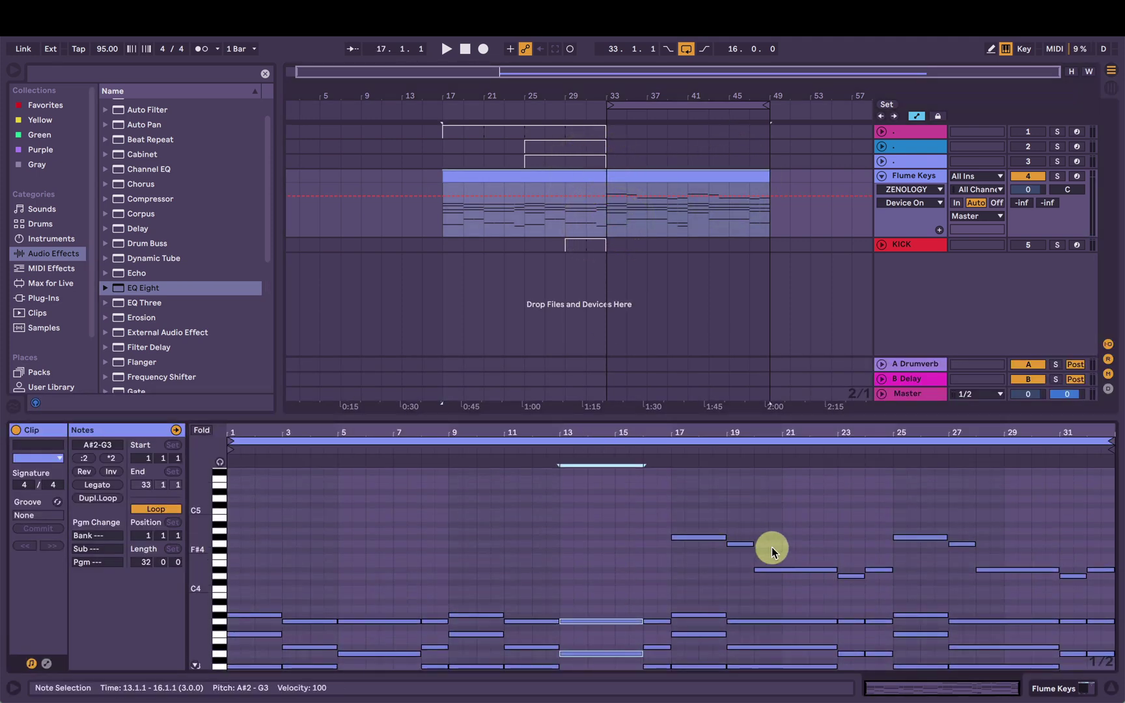
scroll(771, 552, down, 2)
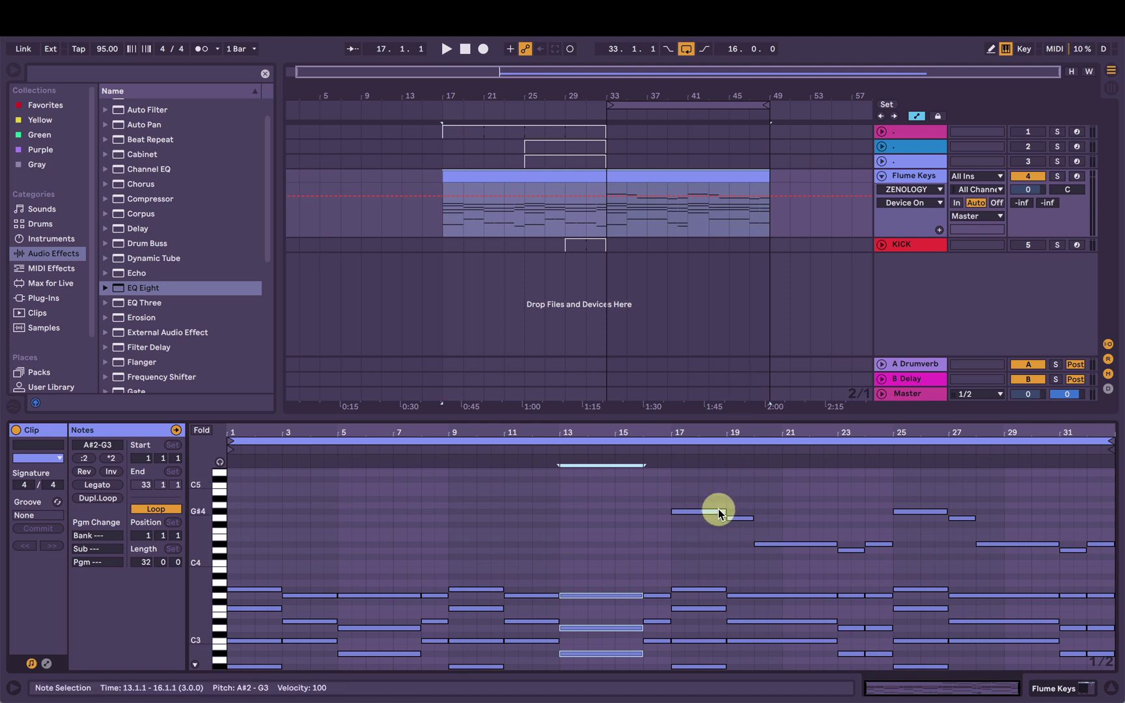
drag(710, 499, 1110, 567)
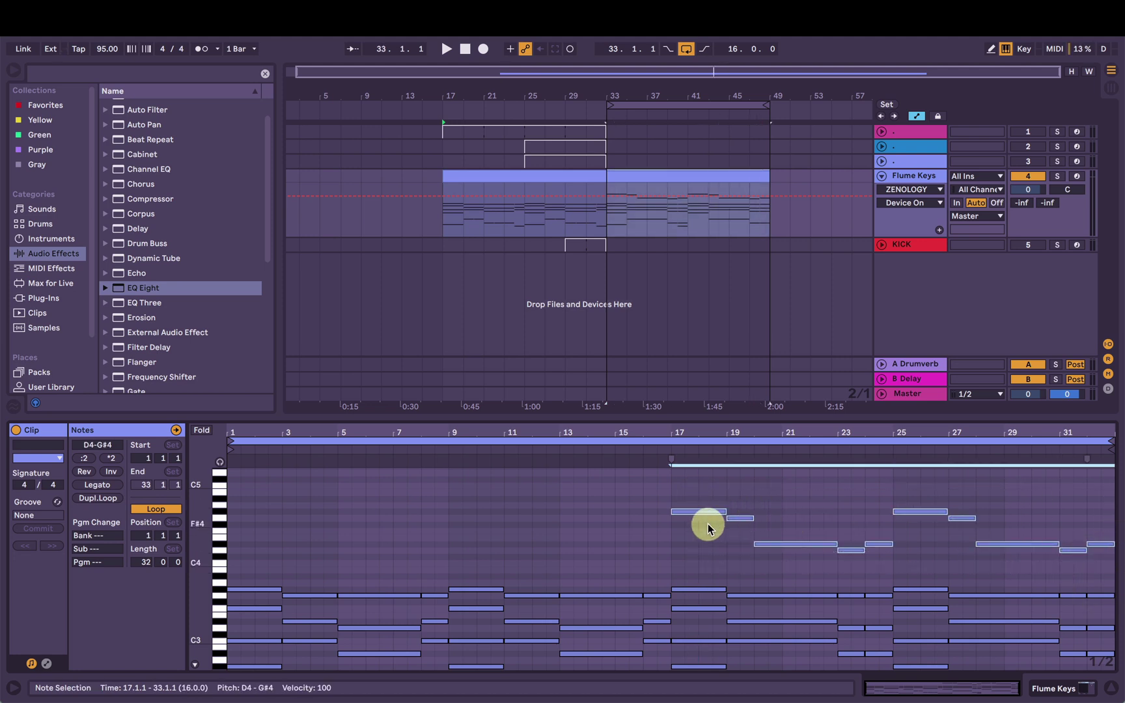
mouse_move(708, 529)
mouse_down()
mouse_move(703, 495)
mouse_move(1117, 557)
mouse_move(1116, 566)
mouse_up()
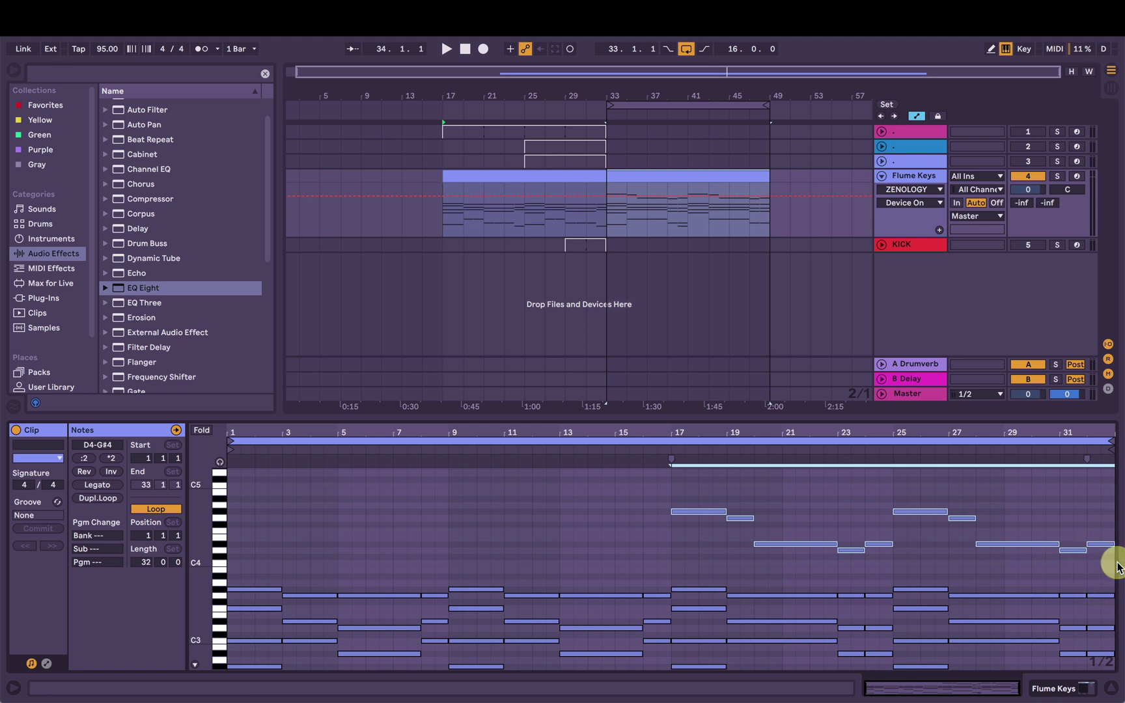
click(720, 571)
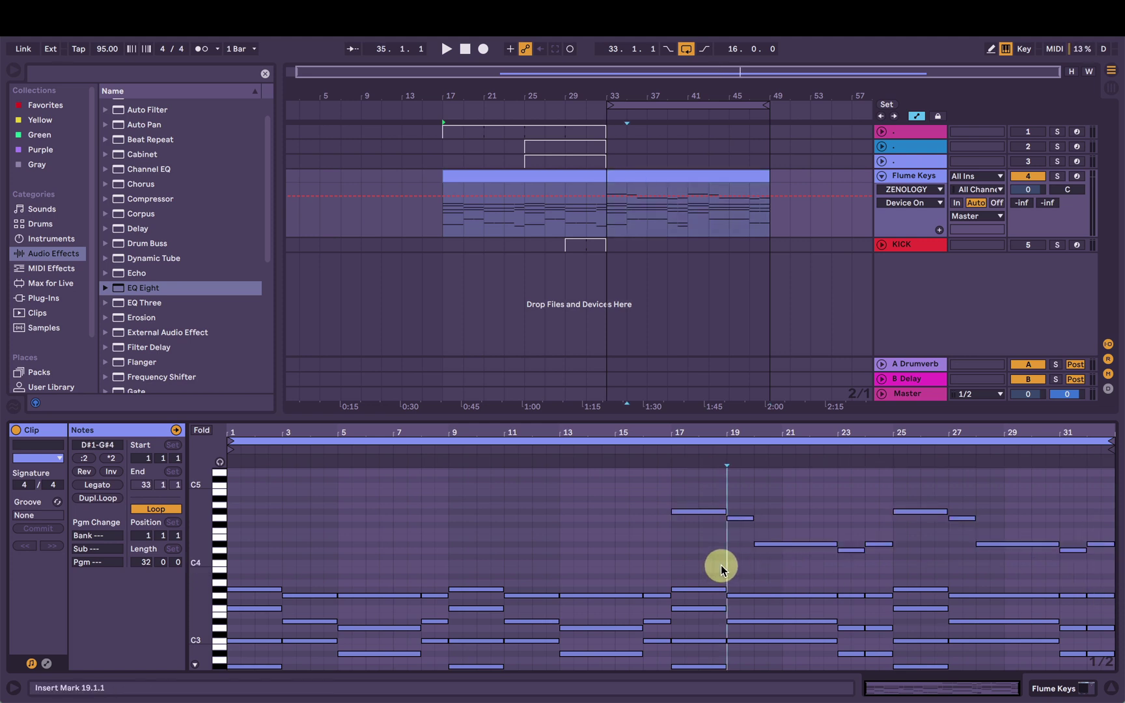
drag(744, 569, 1105, 480)
click(671, 482)
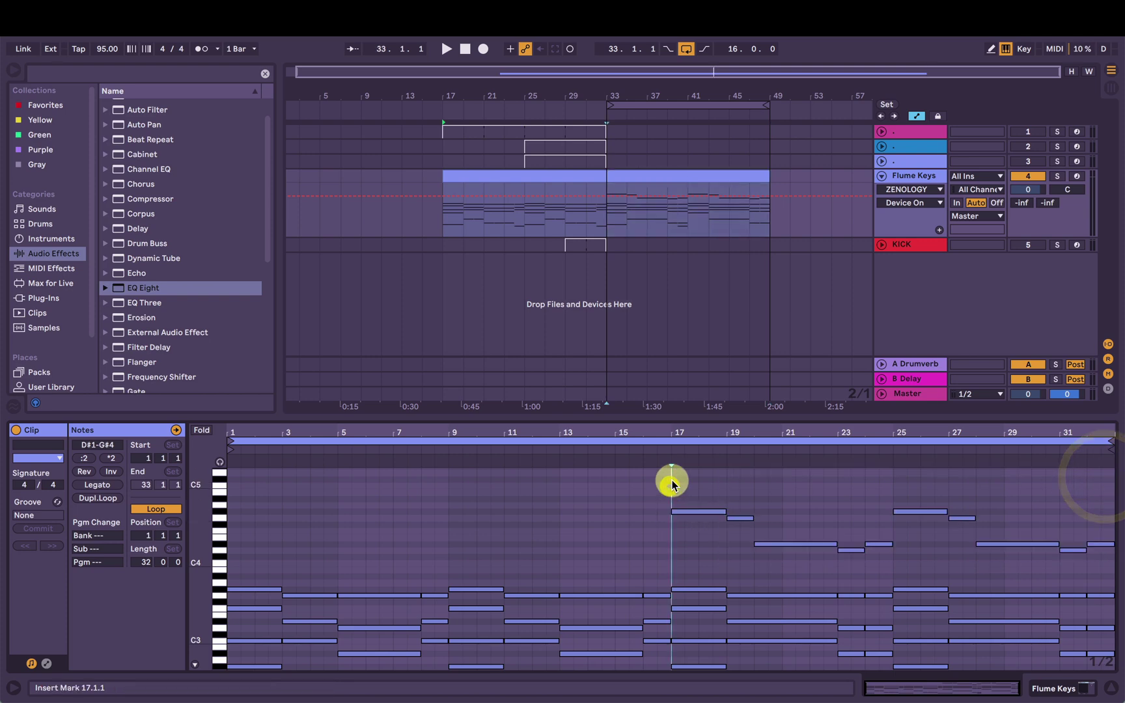
Step: Show the Flume Keys ZENOLOGY device and start playback from bar 33
click(911, 178)
click(607, 218)
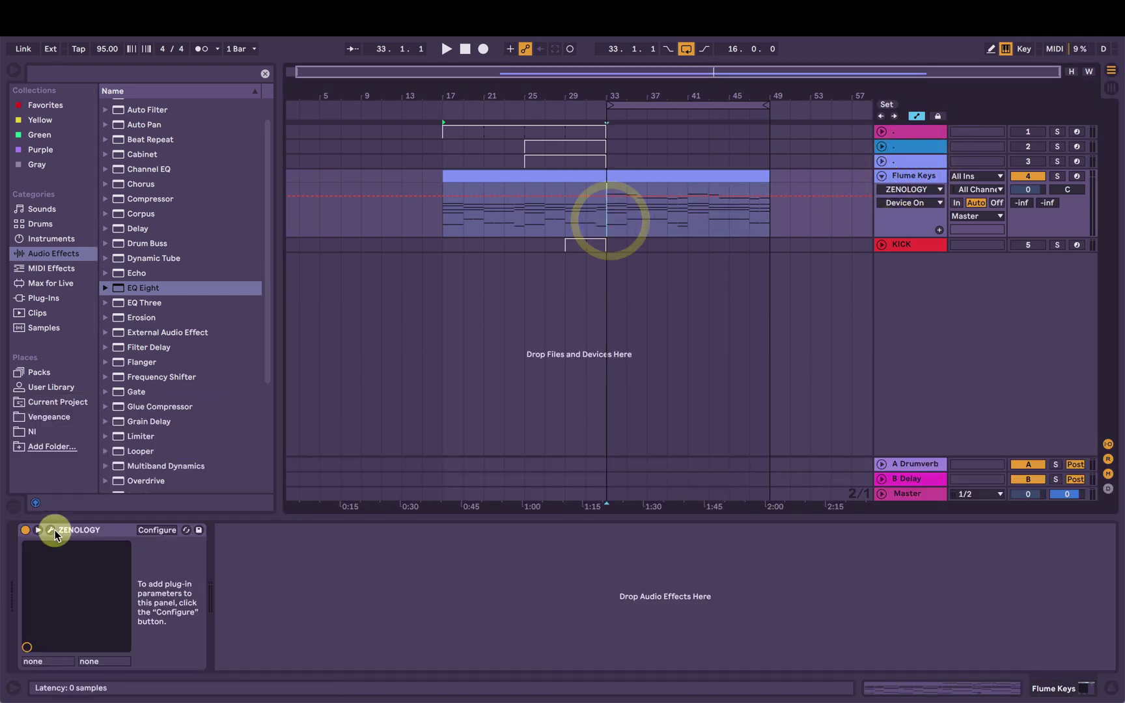
click(51, 530)
click(173, 50)
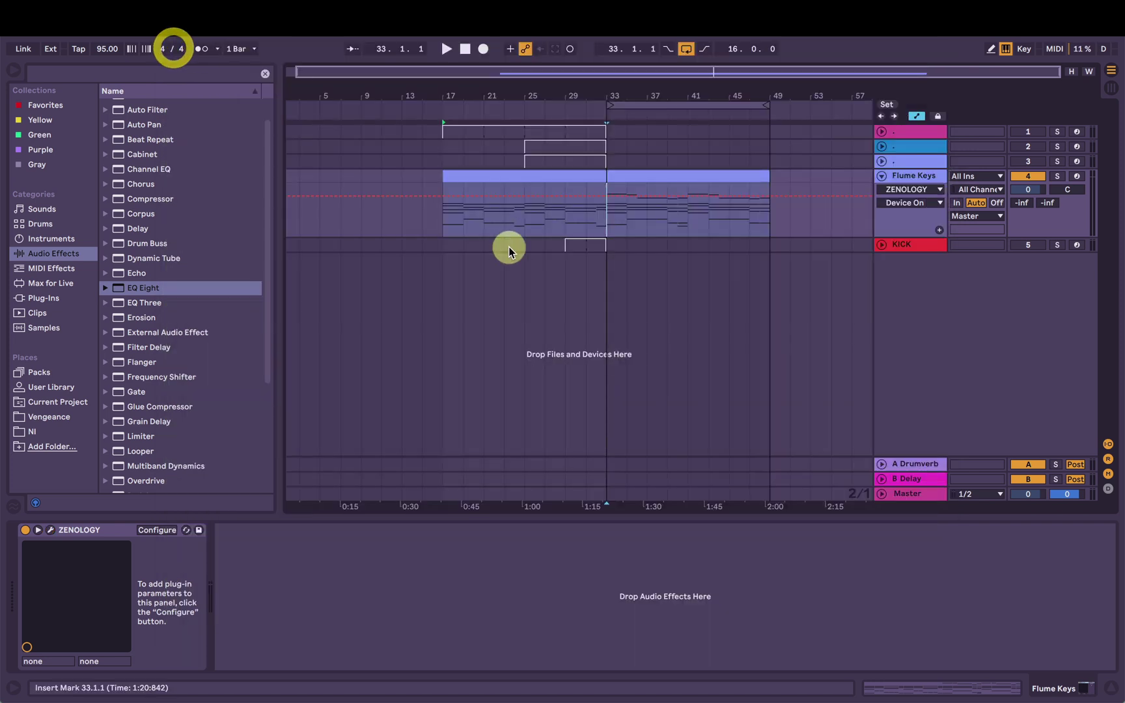
click(665, 170)
click(602, 221)
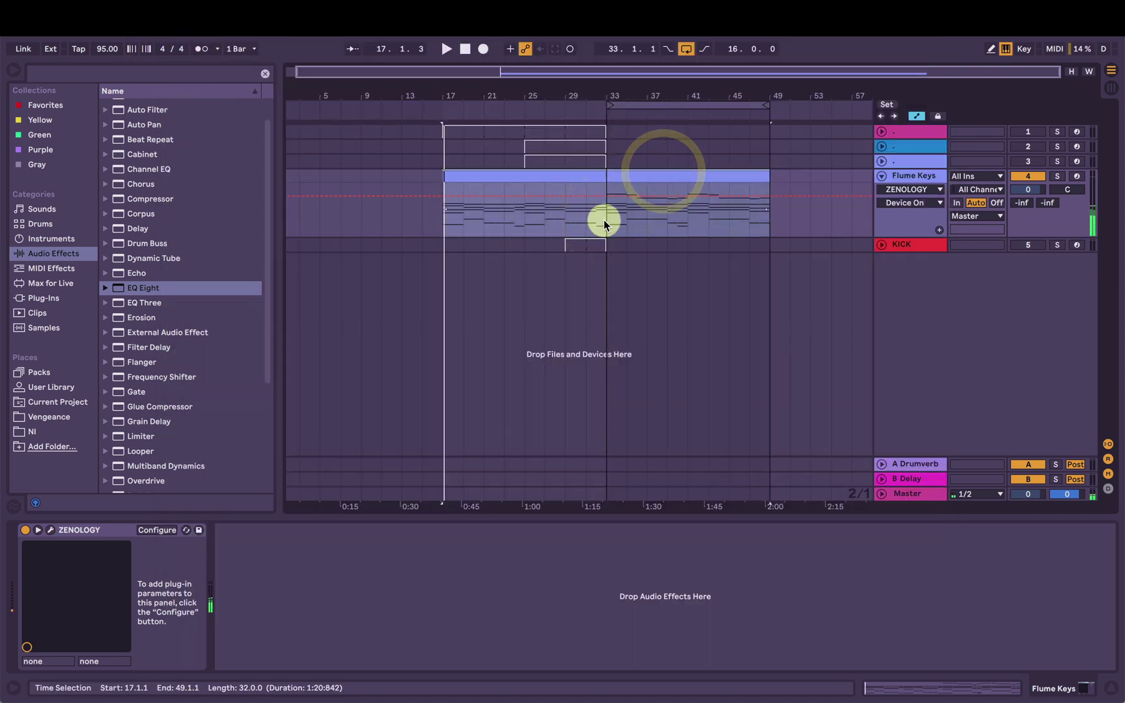
click(645, 169)
click(605, 221)
key(space)
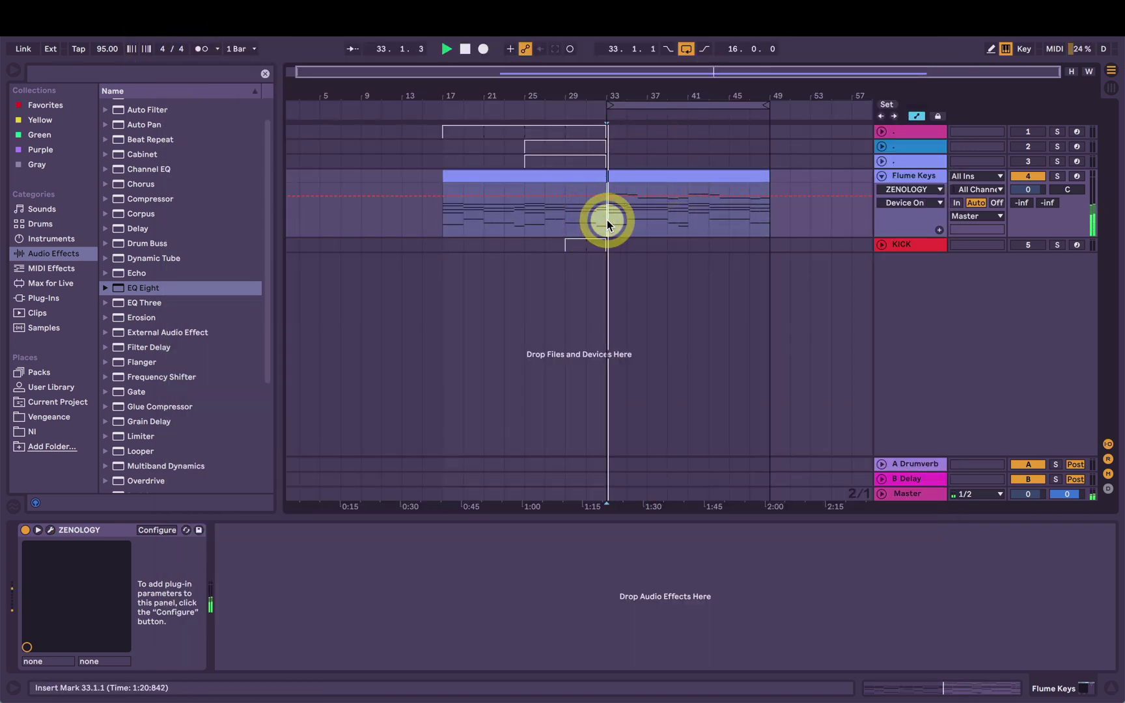
Step: Solo Partial 4 by switching off Partials 1–3 and switching Partial 4 on
click(50, 530)
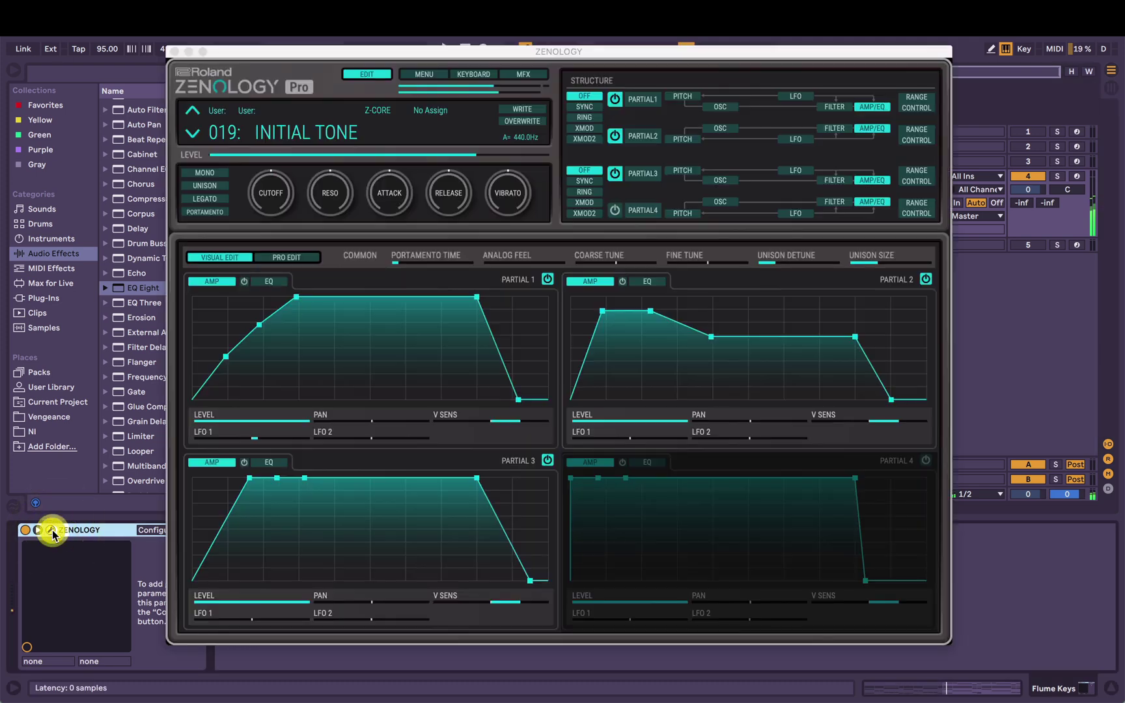
click(615, 173)
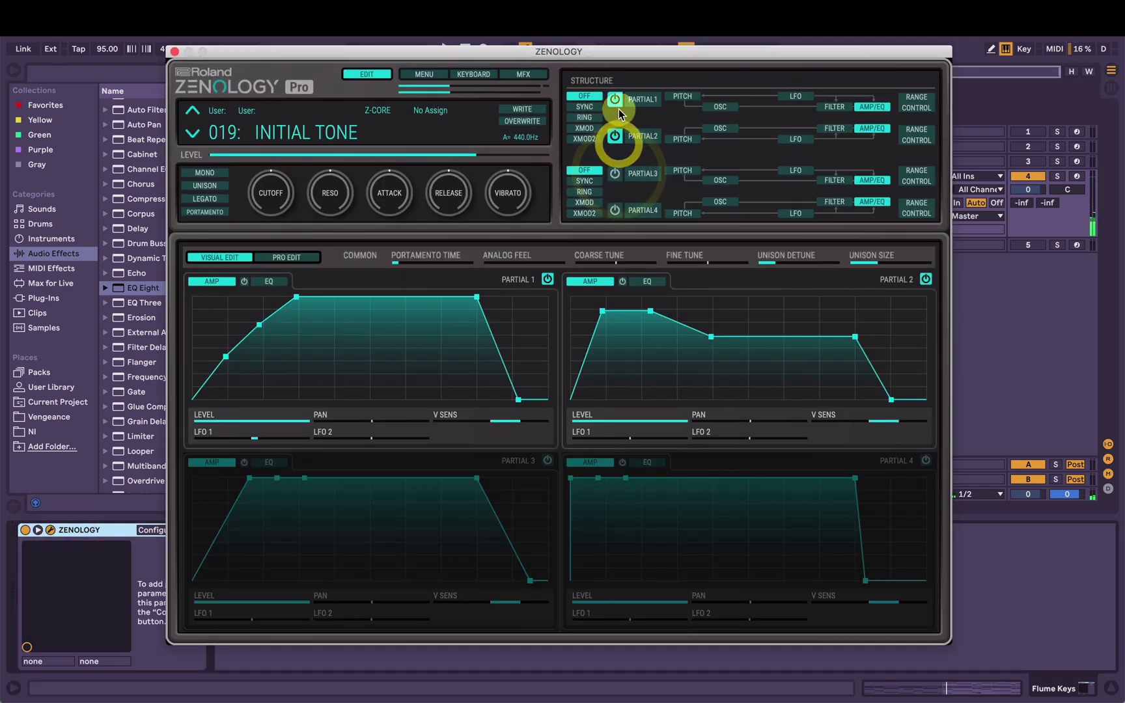
click(616, 102)
click(614, 136)
click(615, 209)
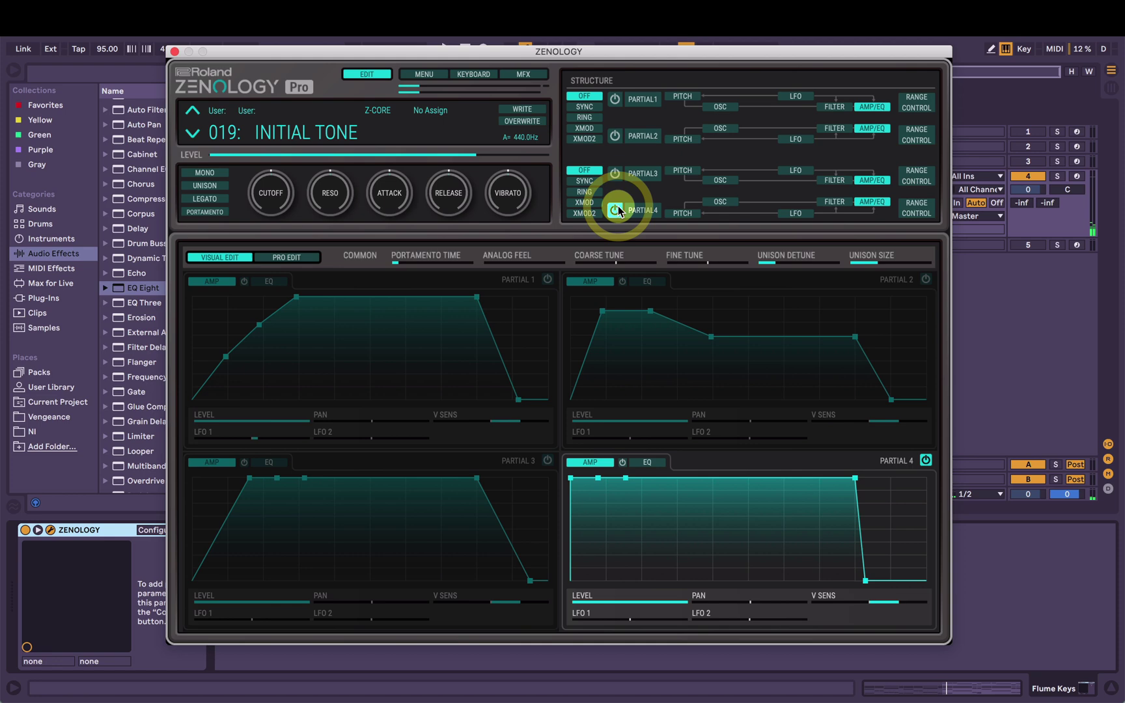
Step: Switch Partial 4's oscillator to a VA saw, widen its pulse width and set Fat to 64
click(719, 199)
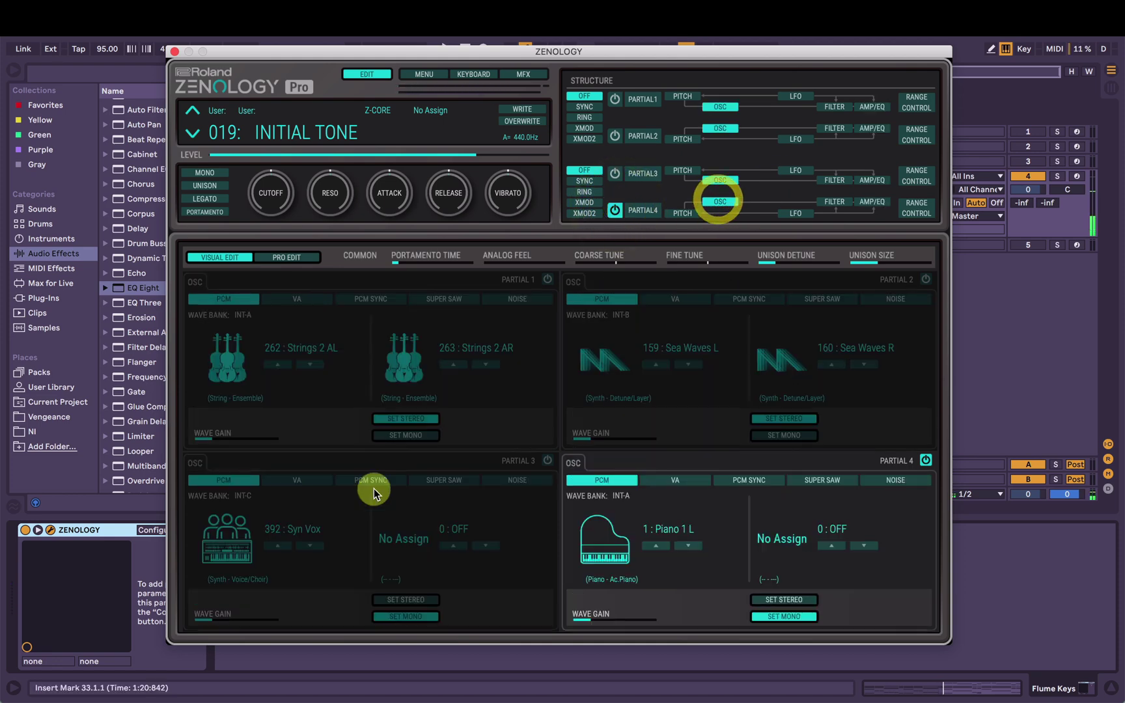
click(665, 530)
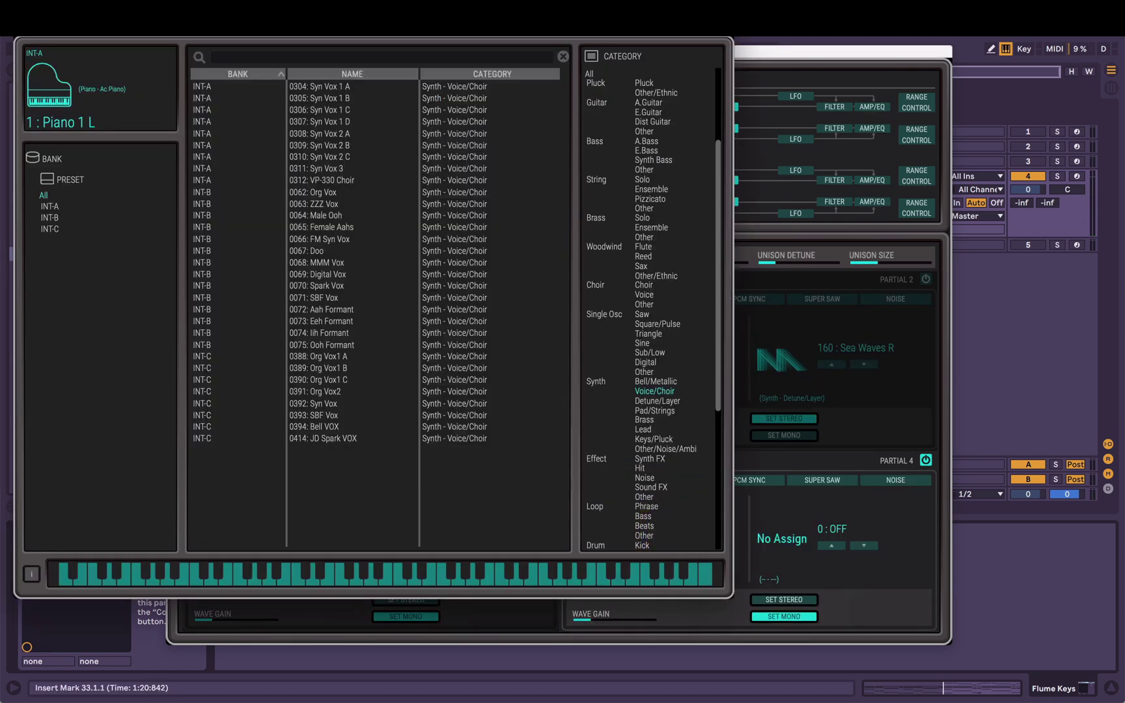
key(Escape)
click(655, 482)
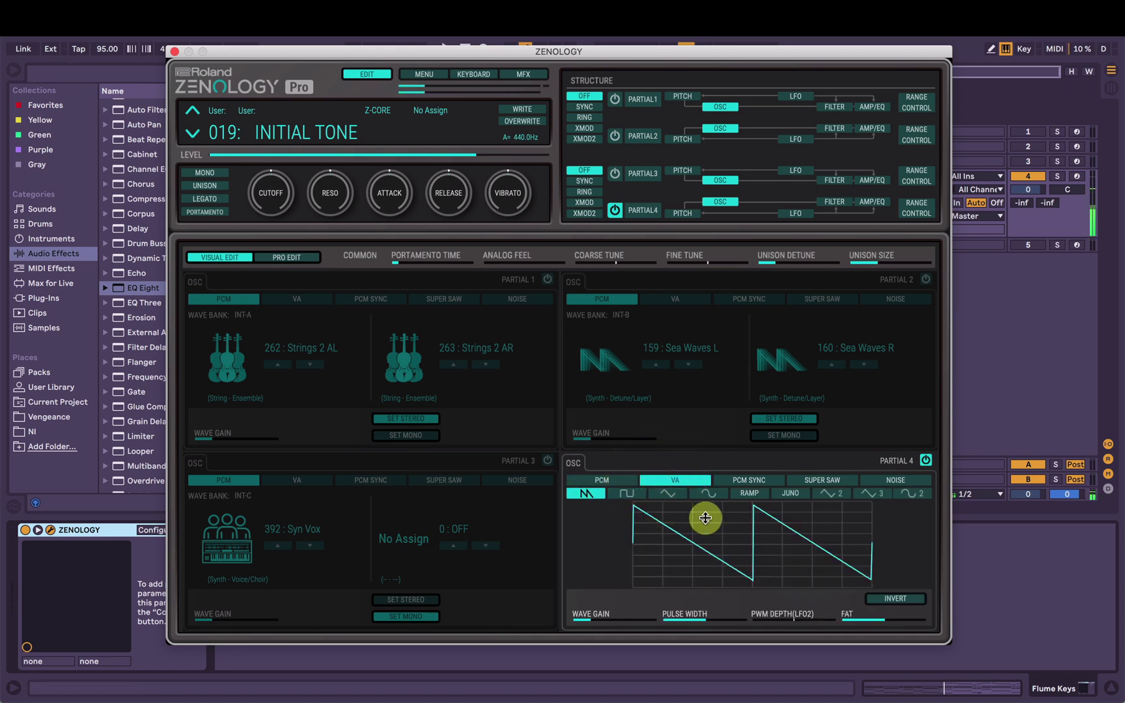
drag(706, 618, 712, 624)
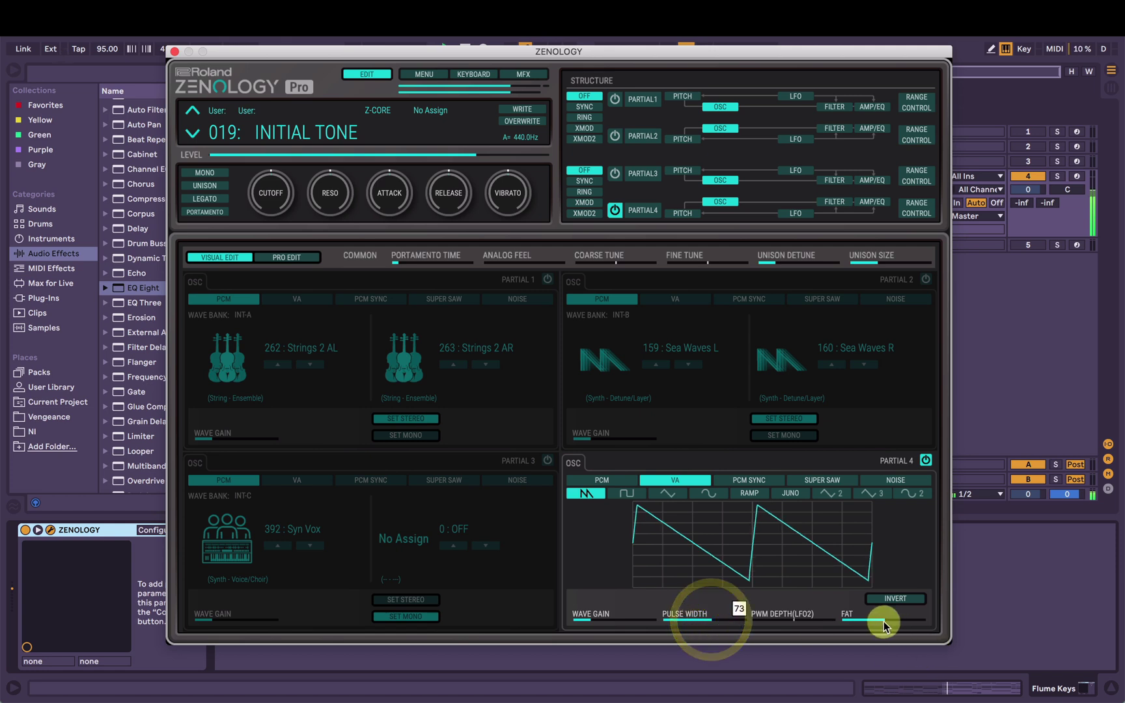
drag(885, 619, 882, 626)
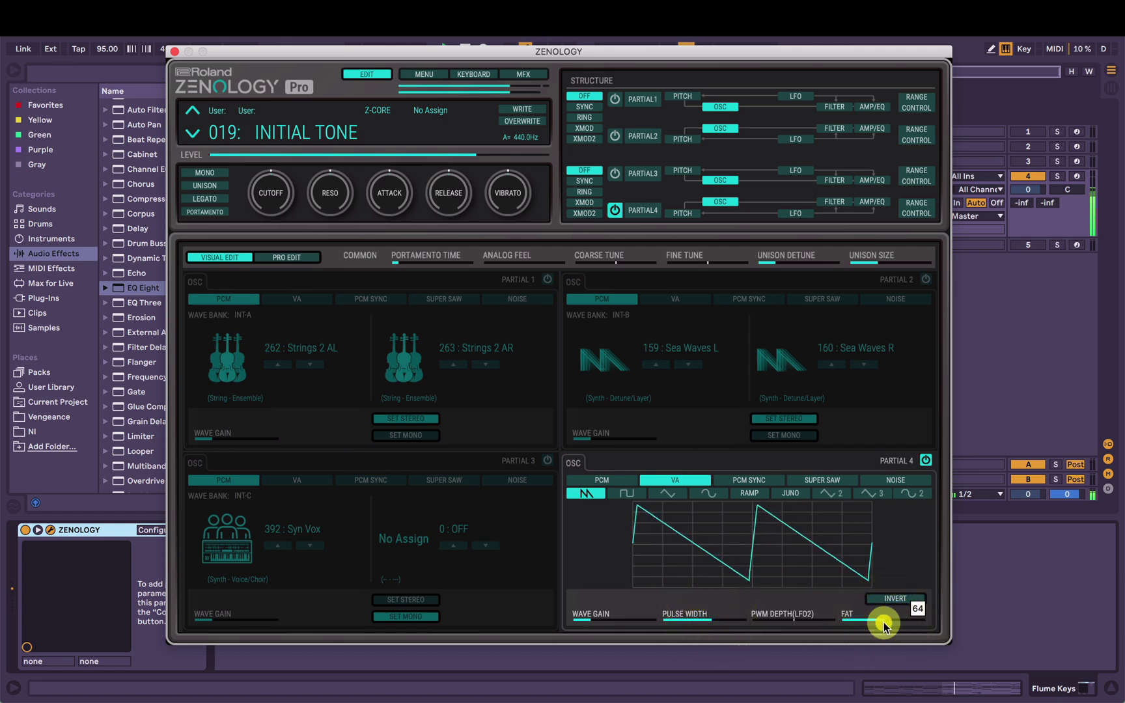
Step: Raise Partial 4's Coarse Tune to 11 and add LFO 1 pitch modulation
click(684, 210)
drag(630, 602, 644, 604)
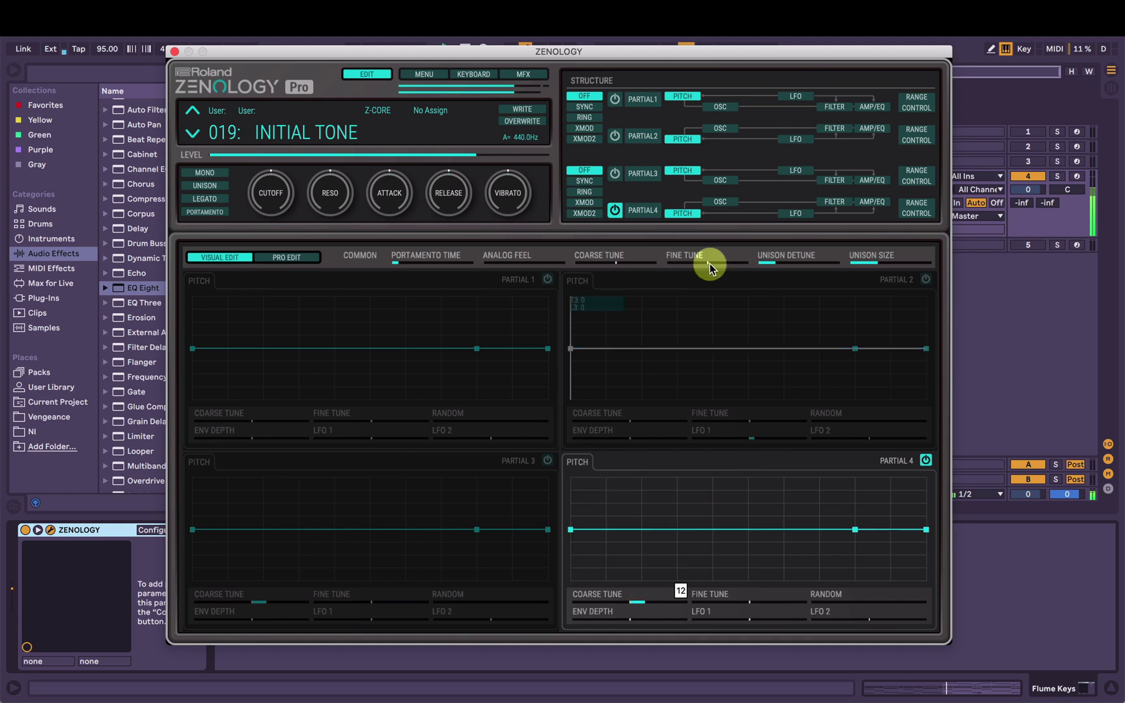
click(874, 203)
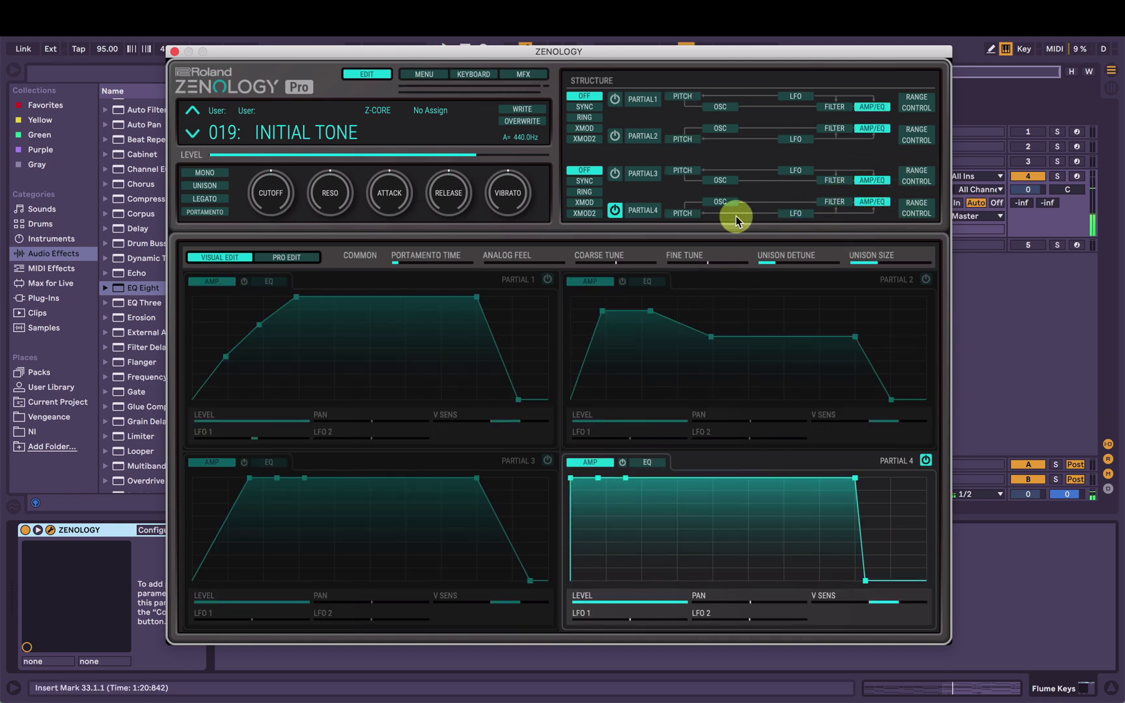
click(677, 214)
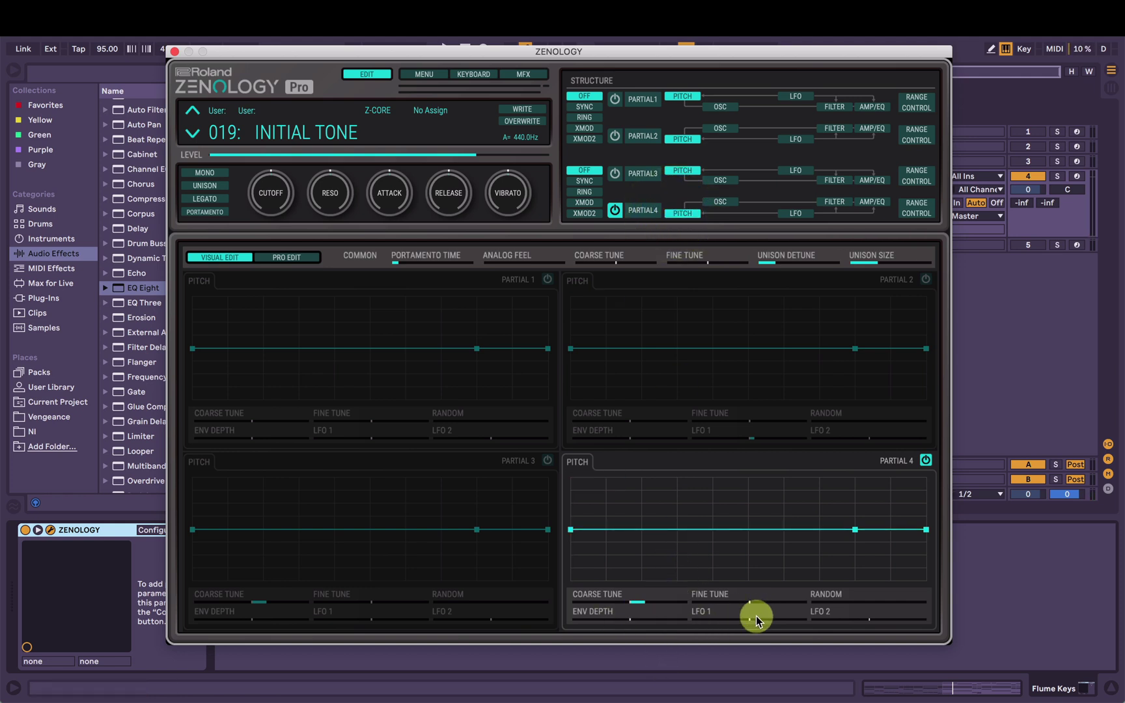
drag(756, 619, 753, 617)
Step: Set Partial 4's LFO 1 rate to 756 and its fade time to 420
click(795, 213)
drag(621, 617, 636, 616)
click(871, 208)
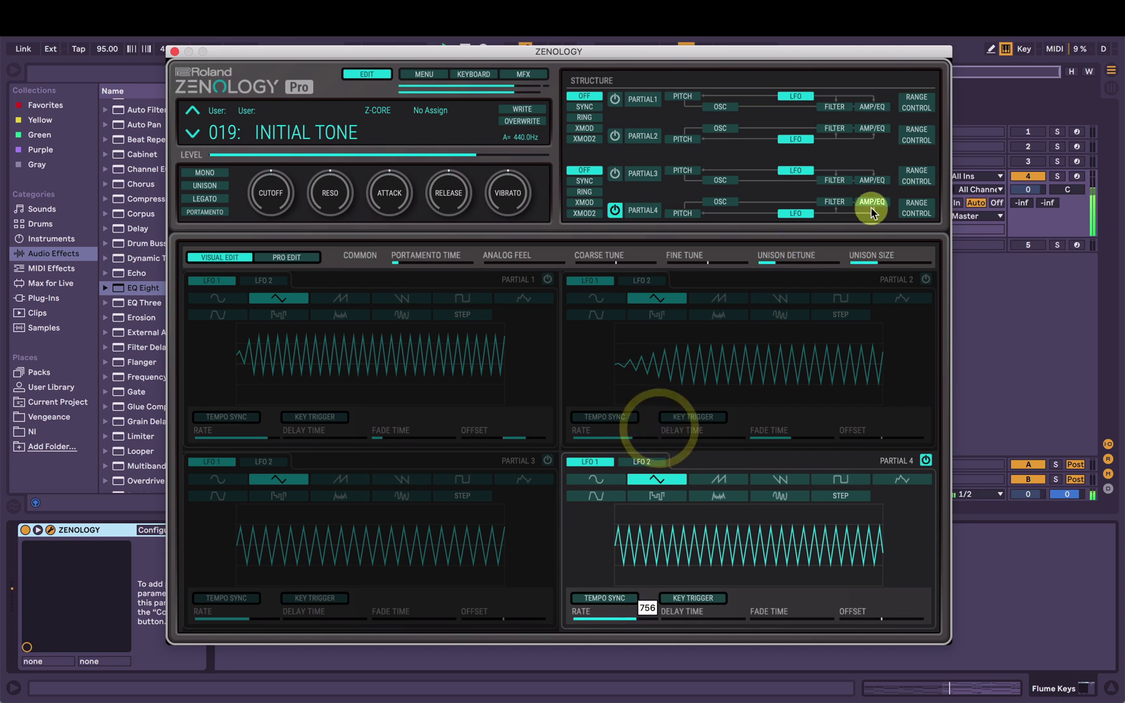
click(682, 213)
click(638, 547)
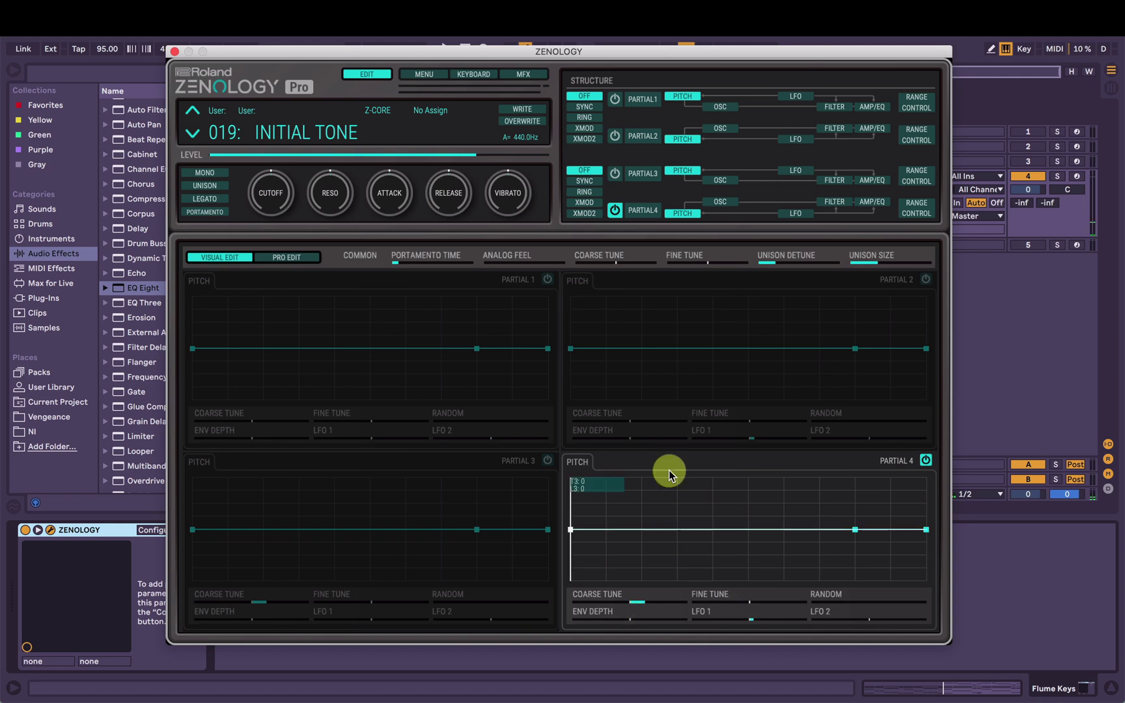
click(795, 214)
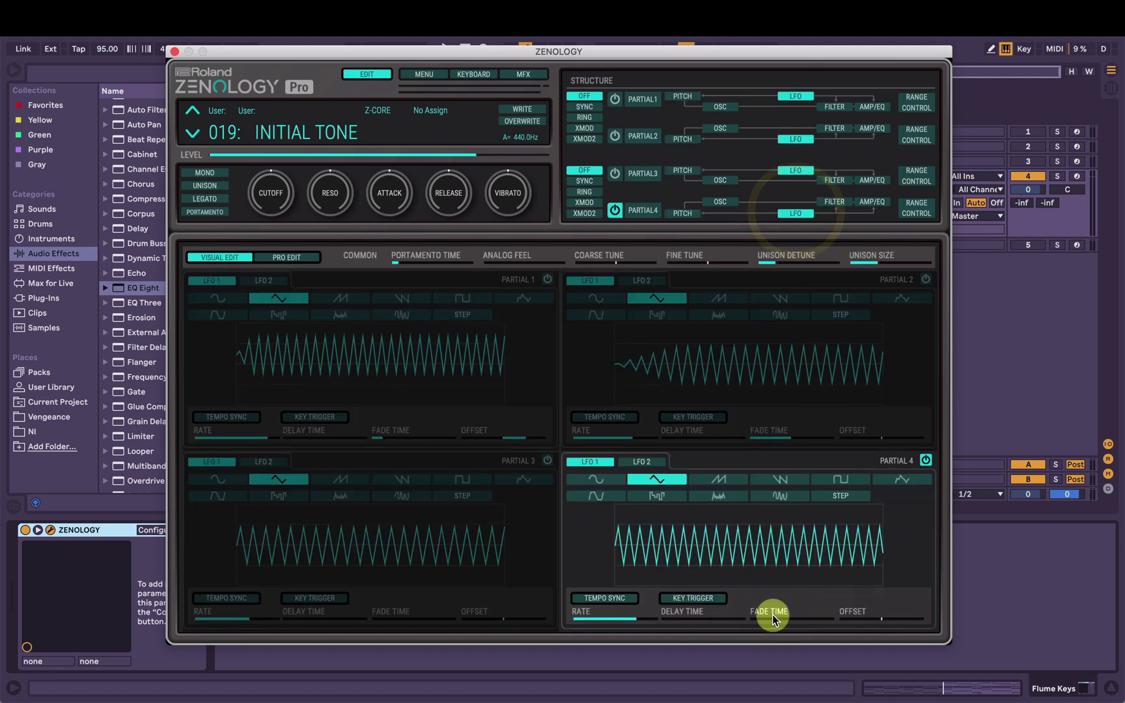
mouse_move(753, 621)
drag(766, 627, 668, 617)
drag(790, 624, 785, 624)
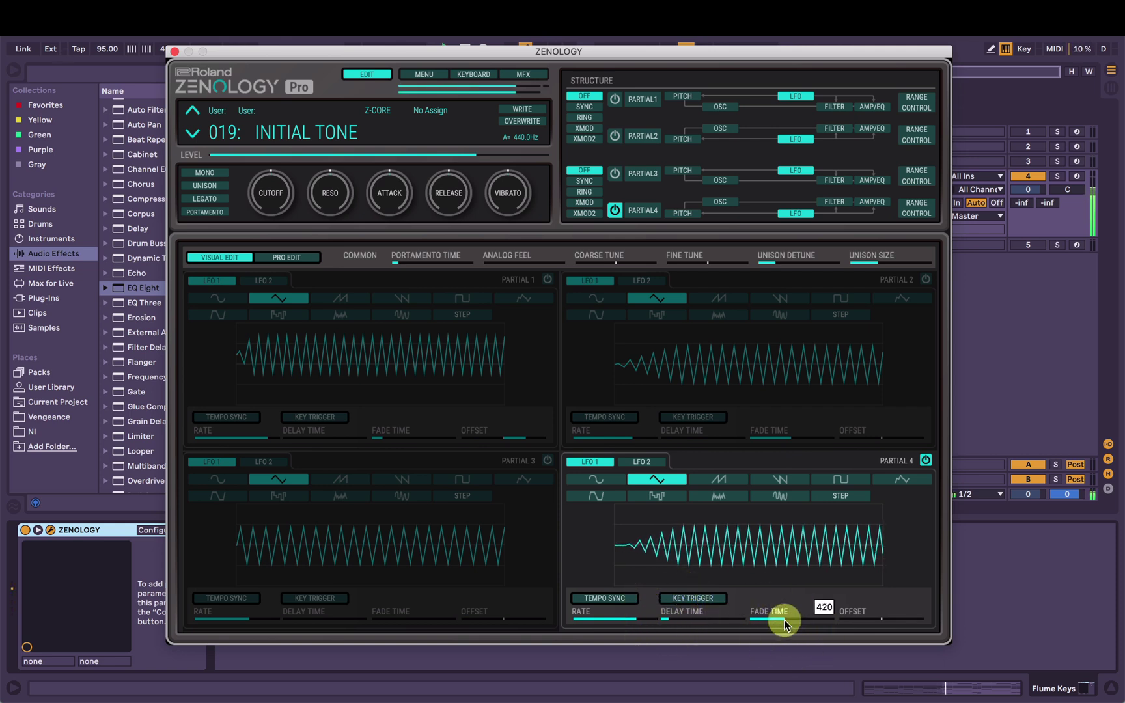
Step: Set Partial 4's wave gain to -18dB and readjust its LFO 1 pitch depth
click(684, 211)
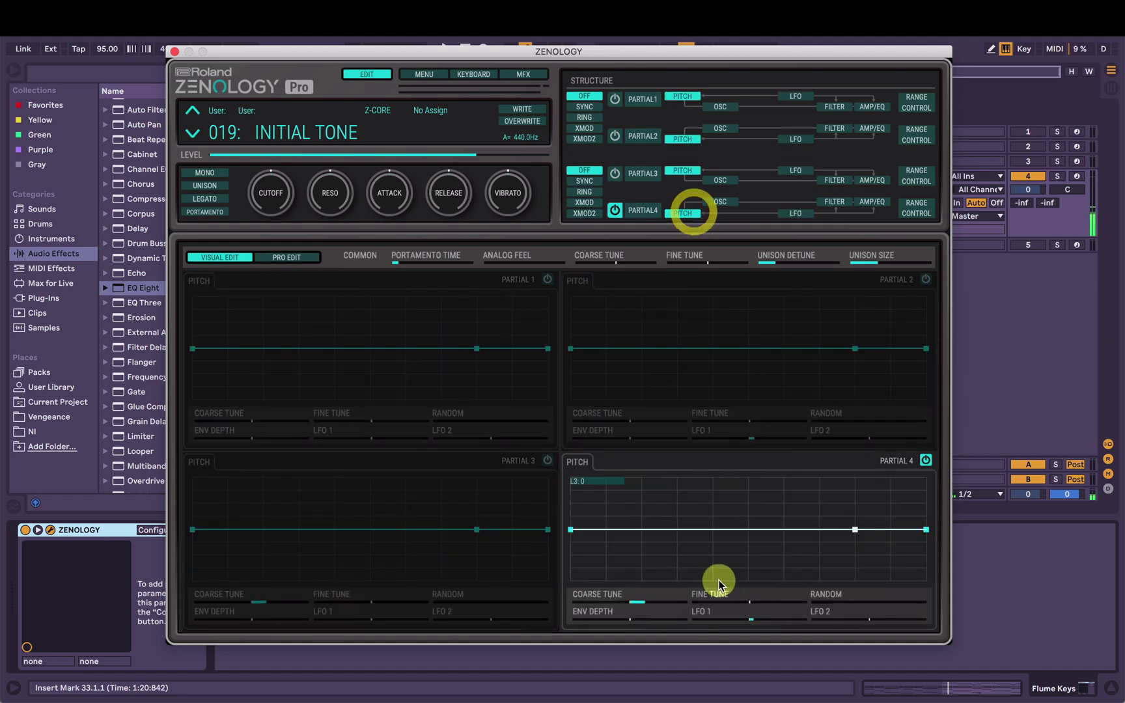
click(711, 203)
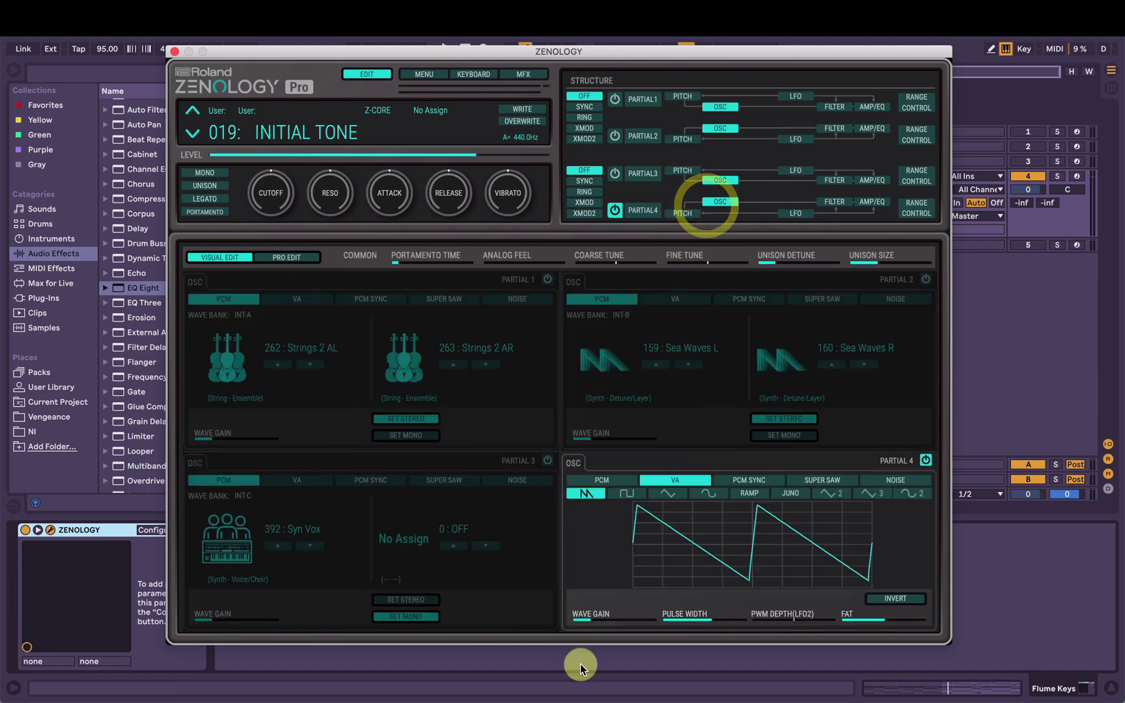
click(584, 618)
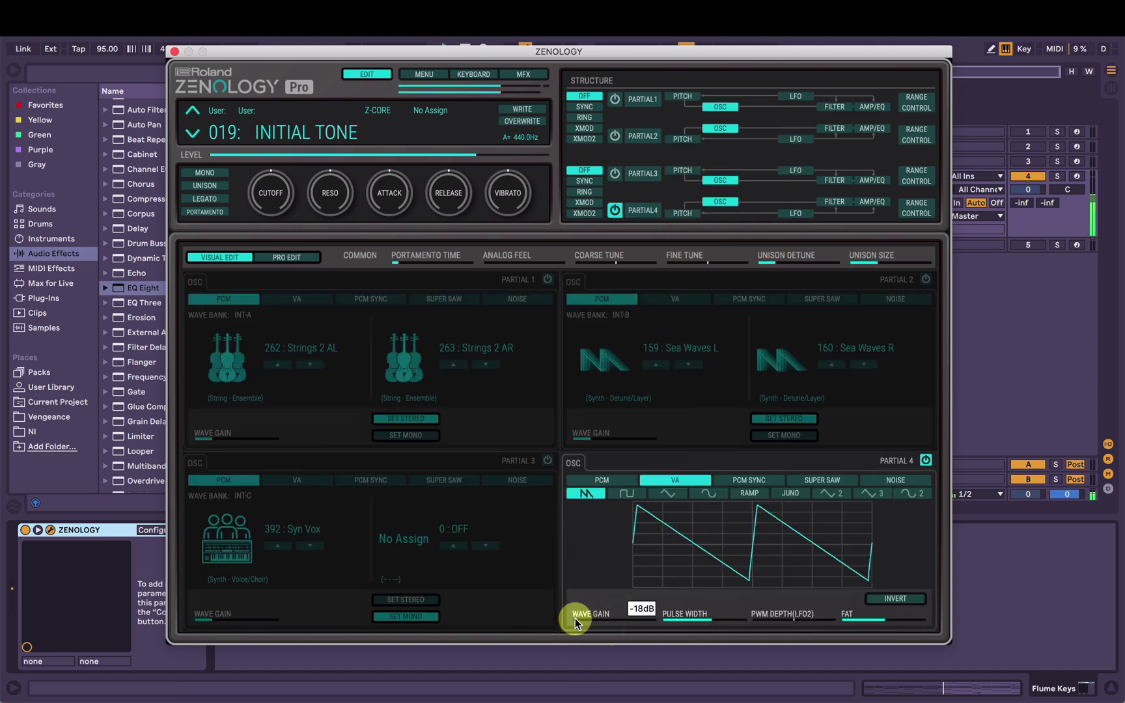
click(684, 212)
drag(759, 620, 751, 619)
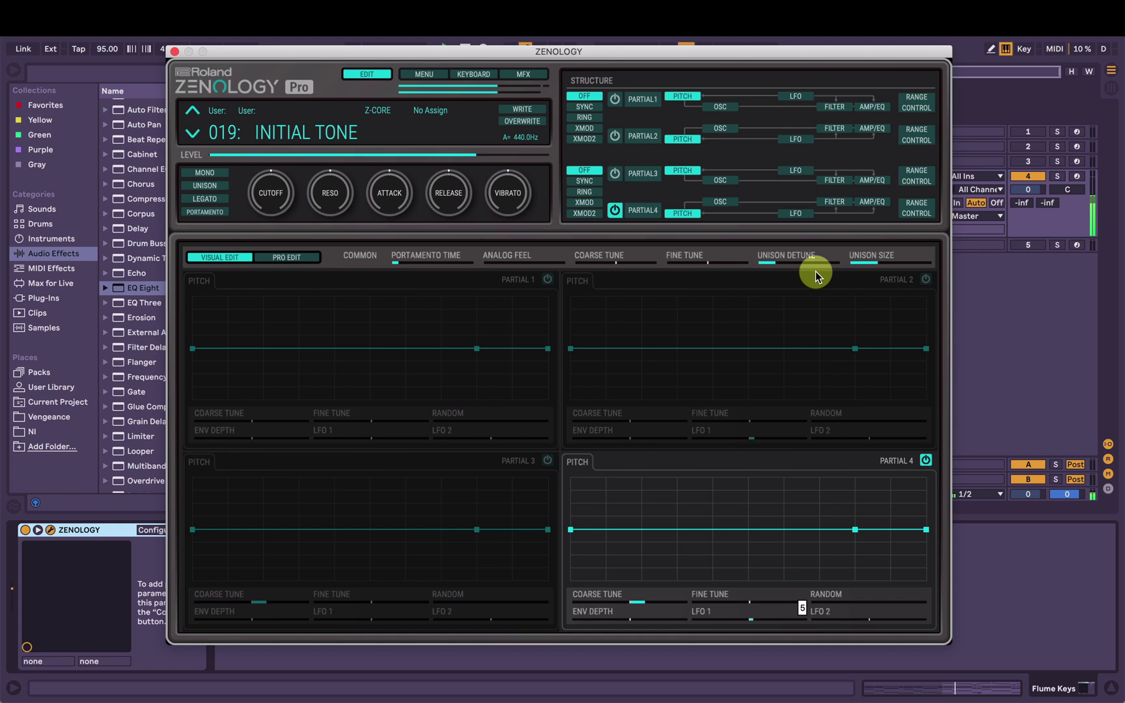
Step: Switch Partials 3, 2 and 1 back on so they layer with Partial 4's vibrato saw
click(615, 174)
click(615, 136)
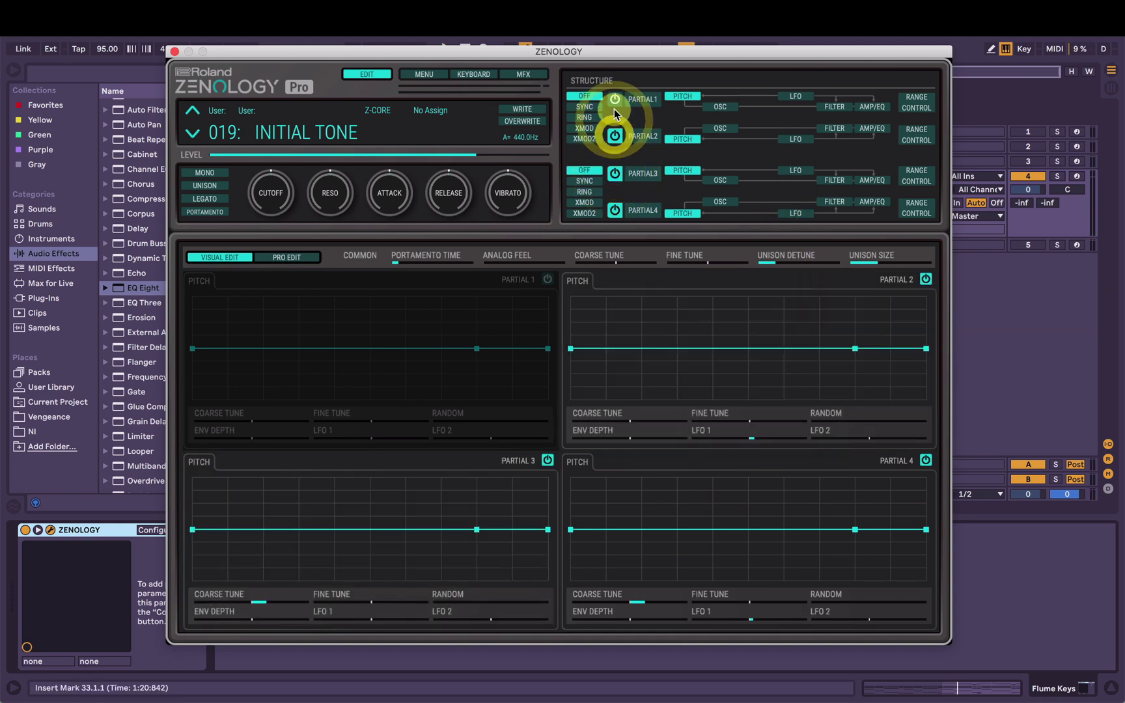
click(615, 99)
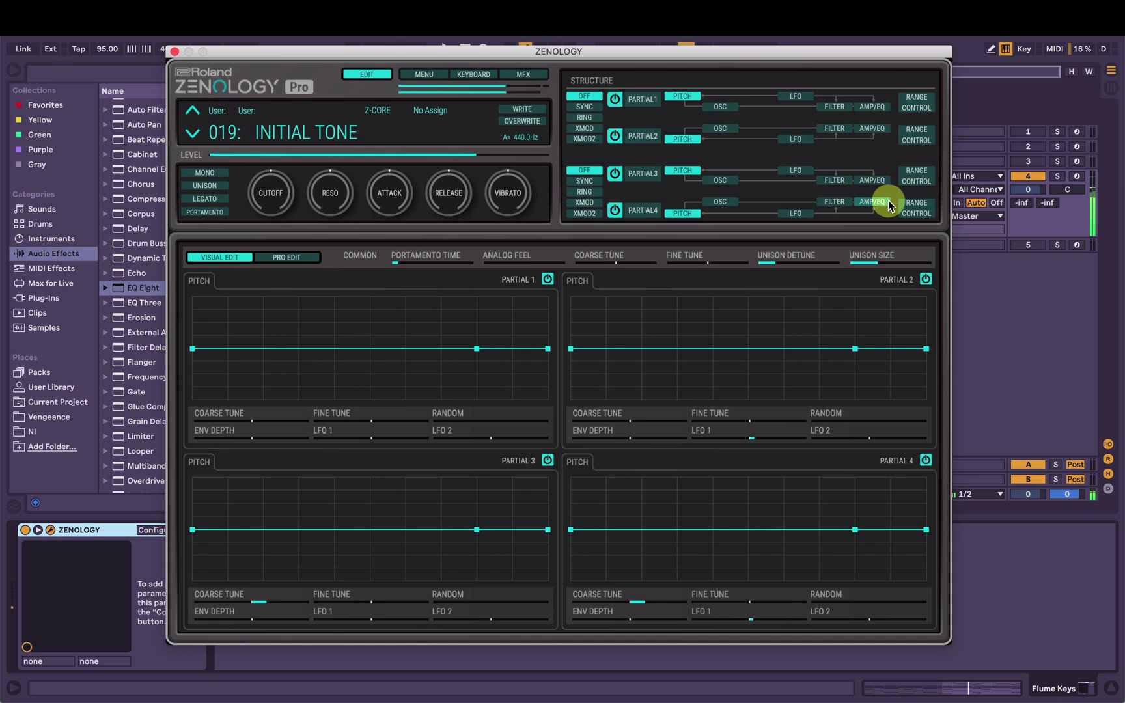
Step: Limit Partial 4's key range to start at C4 (60), then close the ZENOLOGY window
click(924, 208)
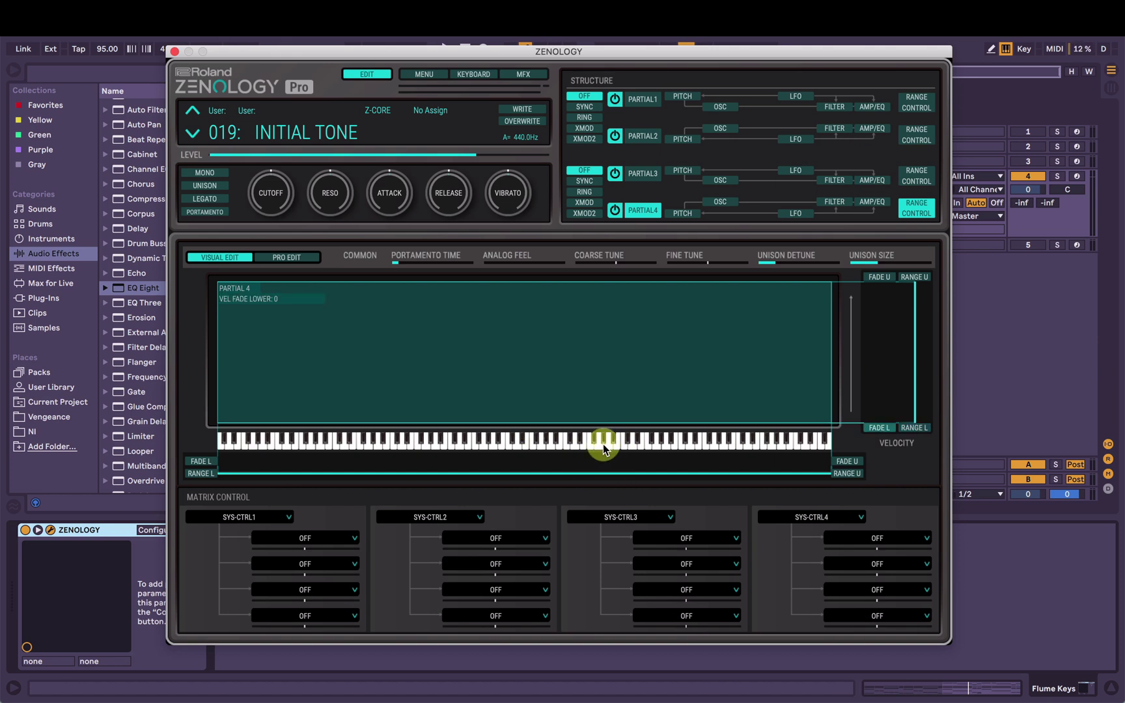
click(489, 381)
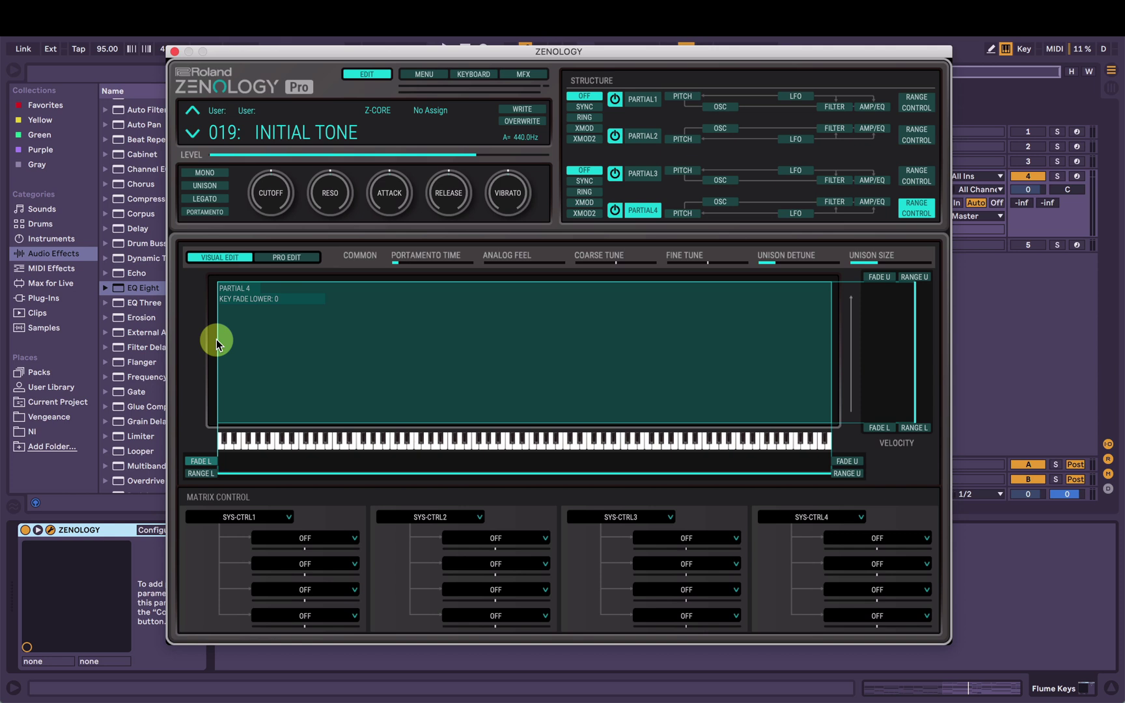
click(384, 341)
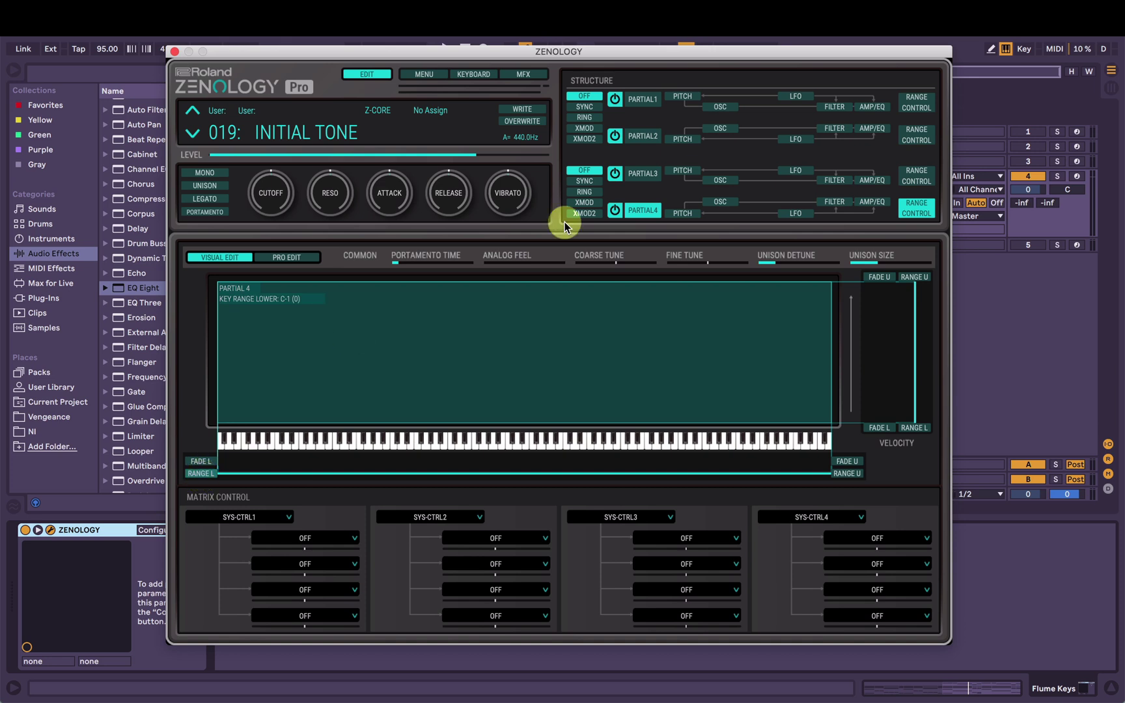
drag(205, 474, 514, 473)
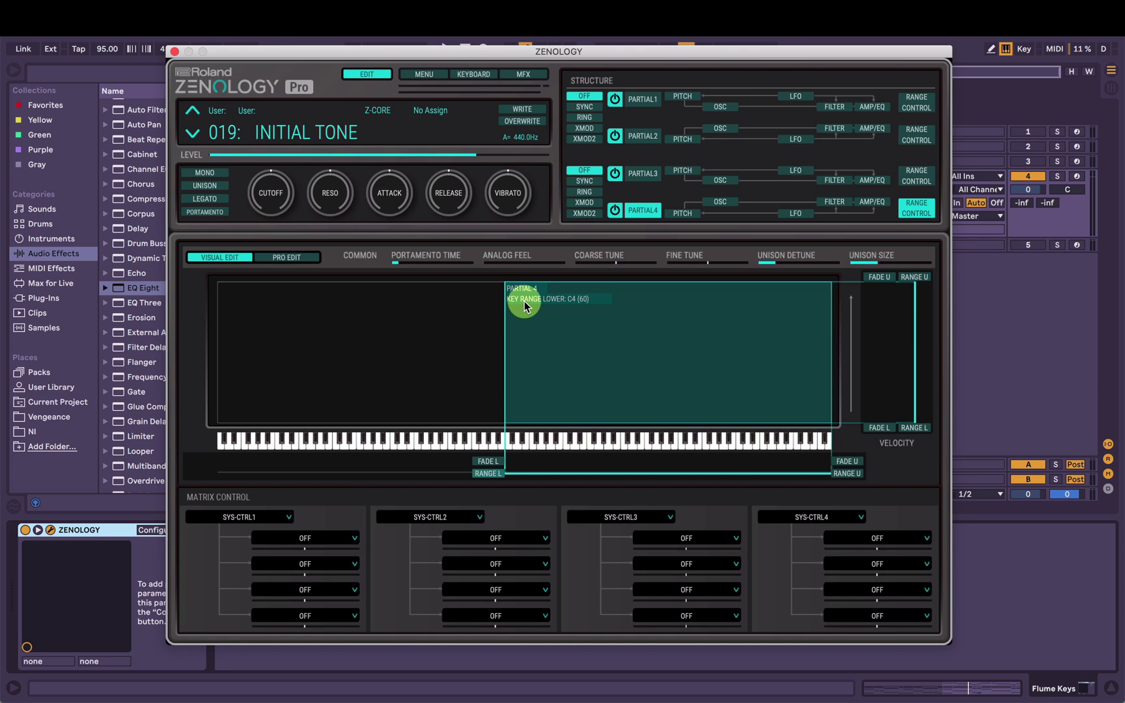
click(174, 51)
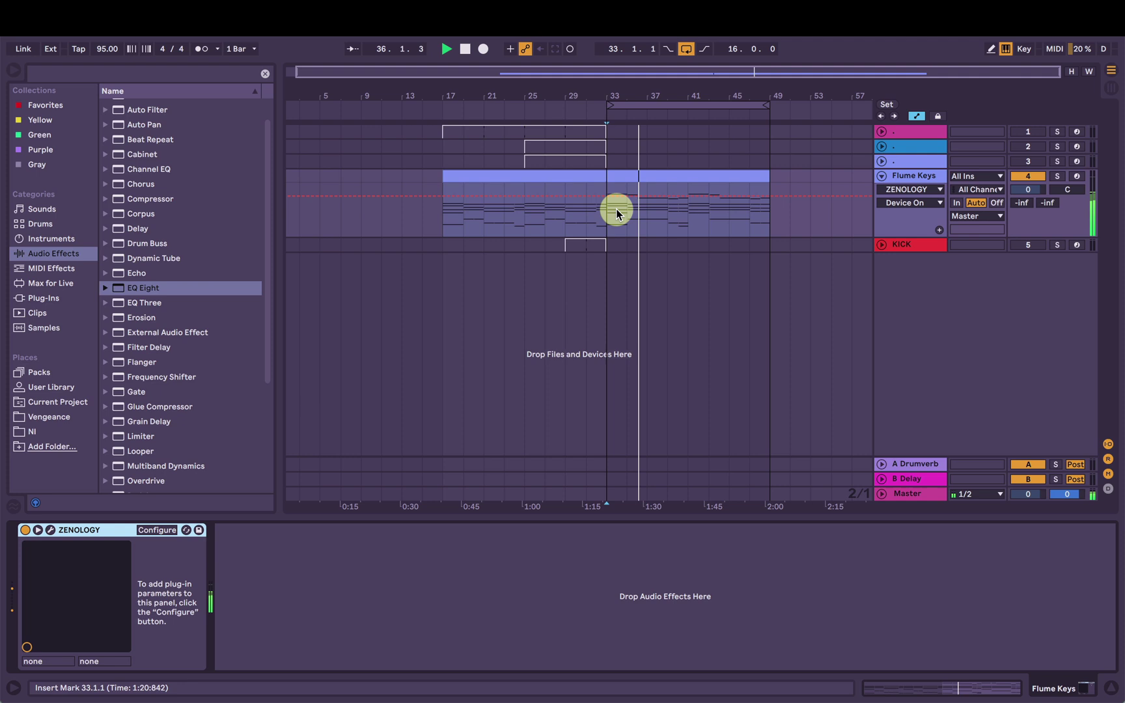
Step: Play the arrangement from bar 17 and make sure Partial 4 is switched on in ZENOLOGY
click(570, 222)
key(space)
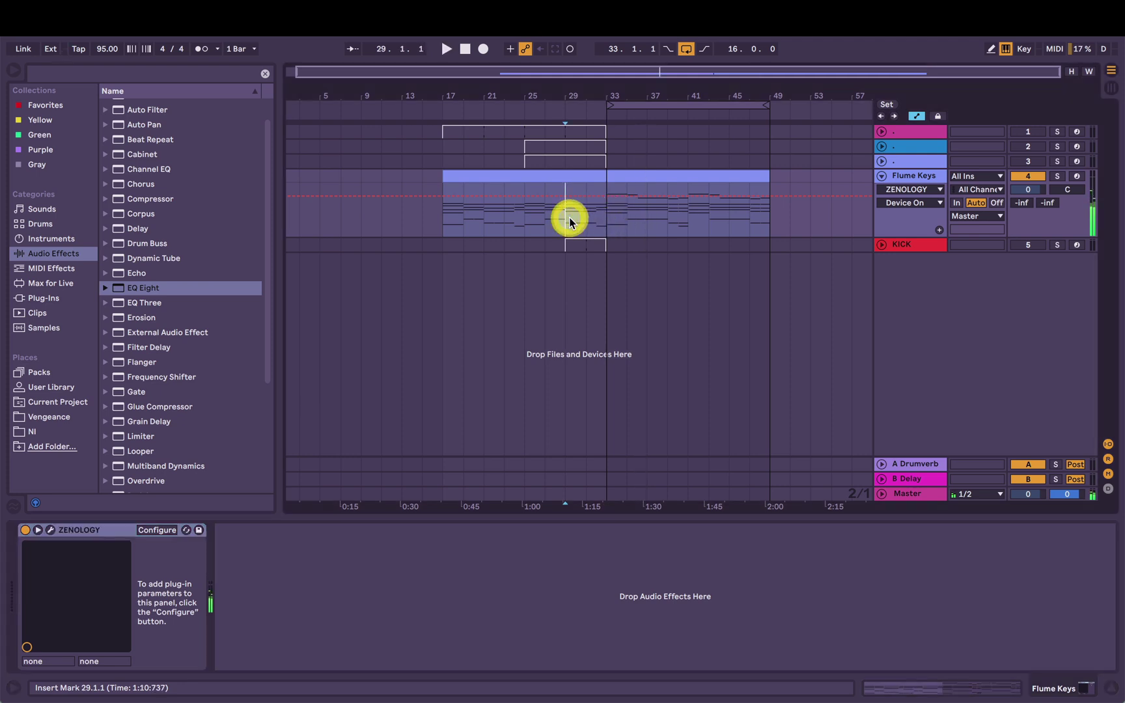
click(435, 220)
key(space)
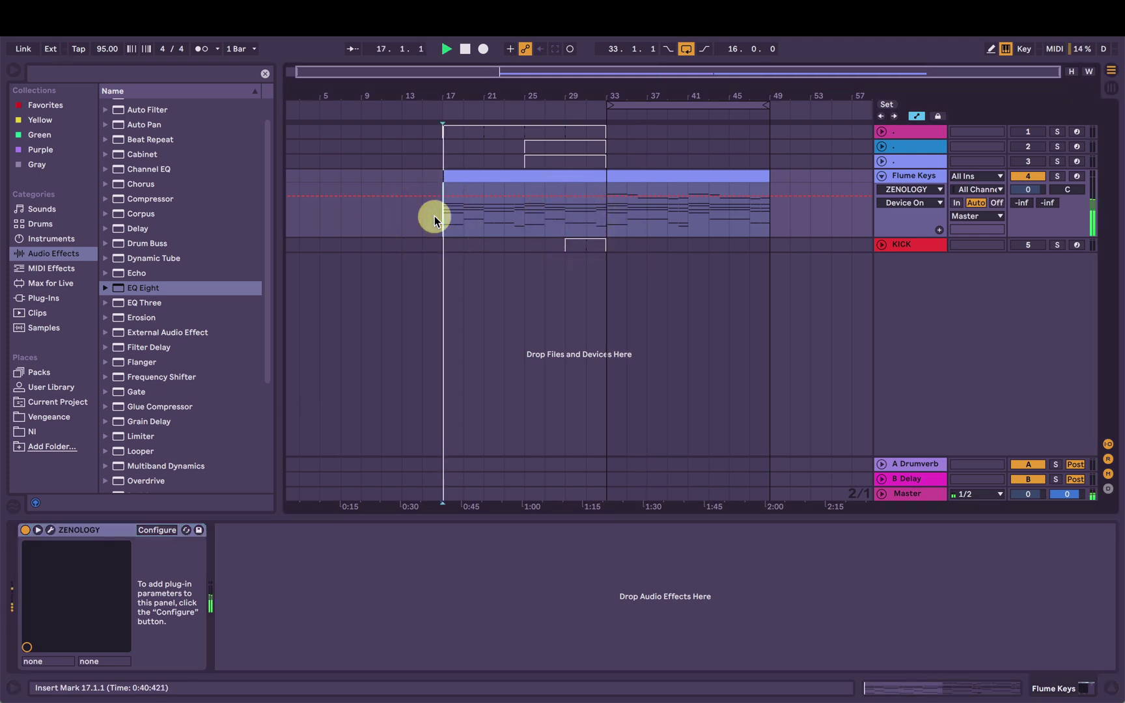
click(50, 529)
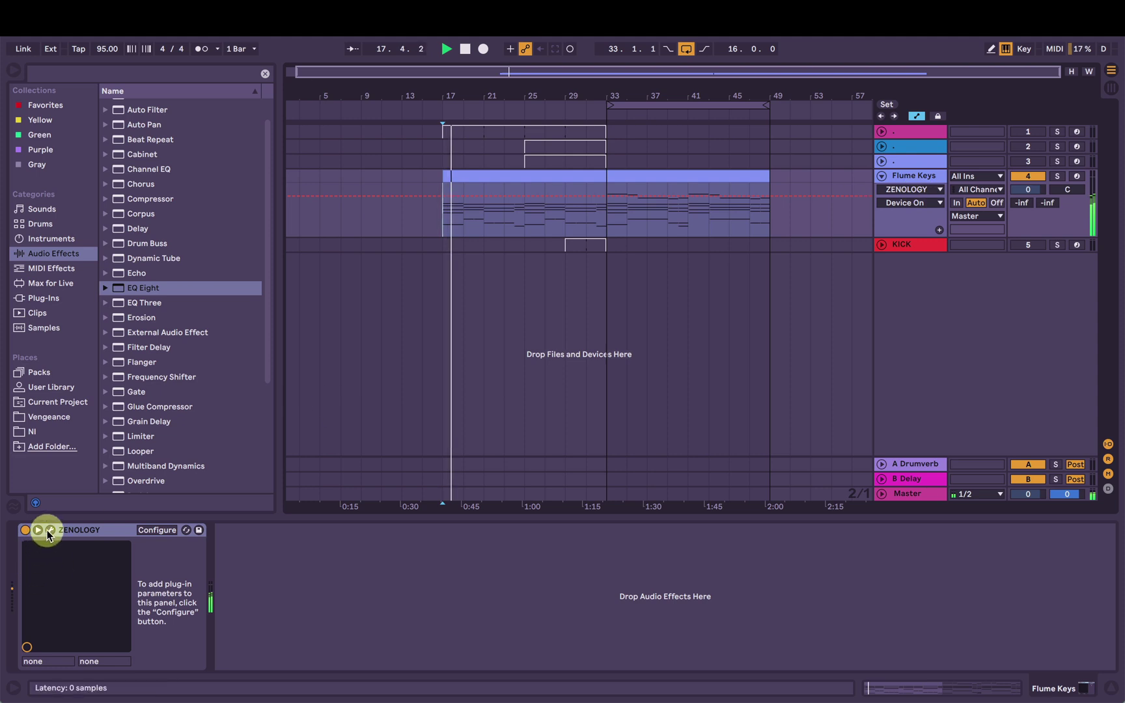
click(615, 209)
click(617, 213)
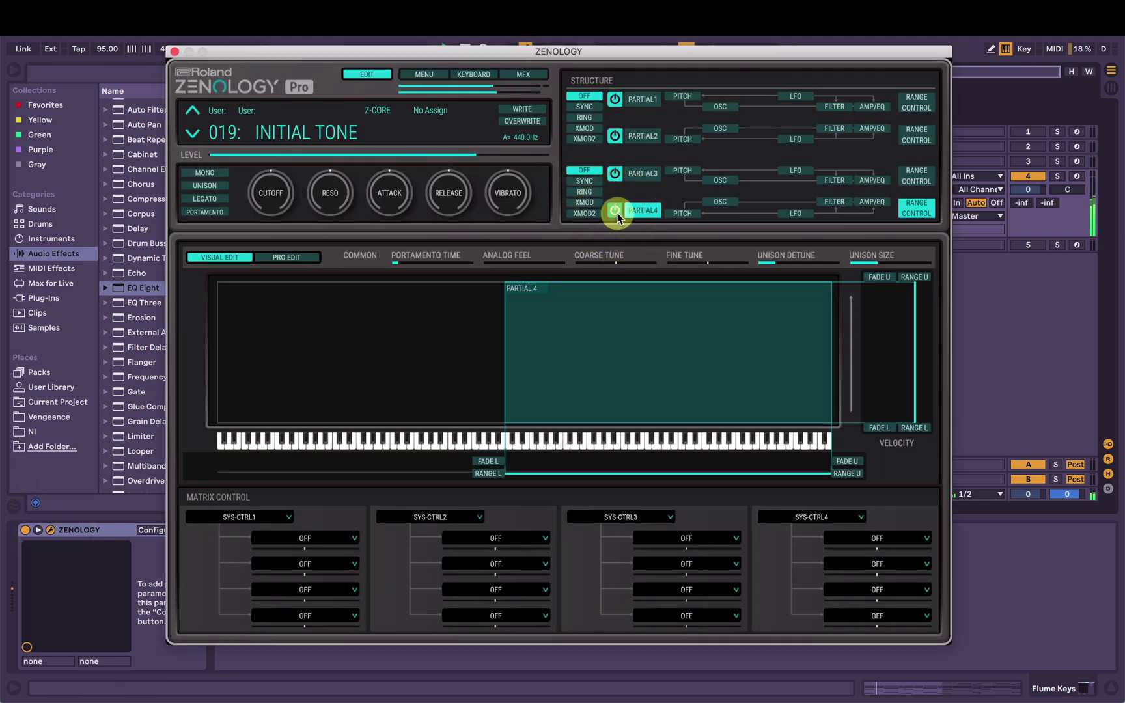
click(616, 212)
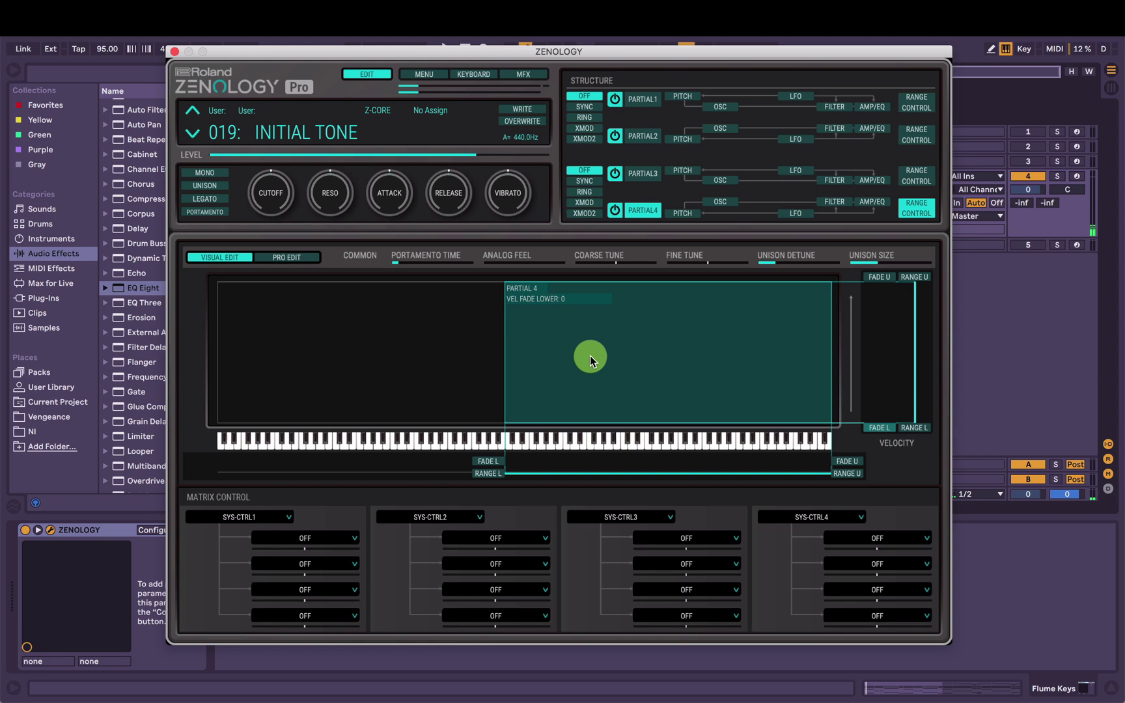
Step: Raise Partial 4's lowest playable key to C5 (72) and close the plugin window
click(50, 529)
click(50, 538)
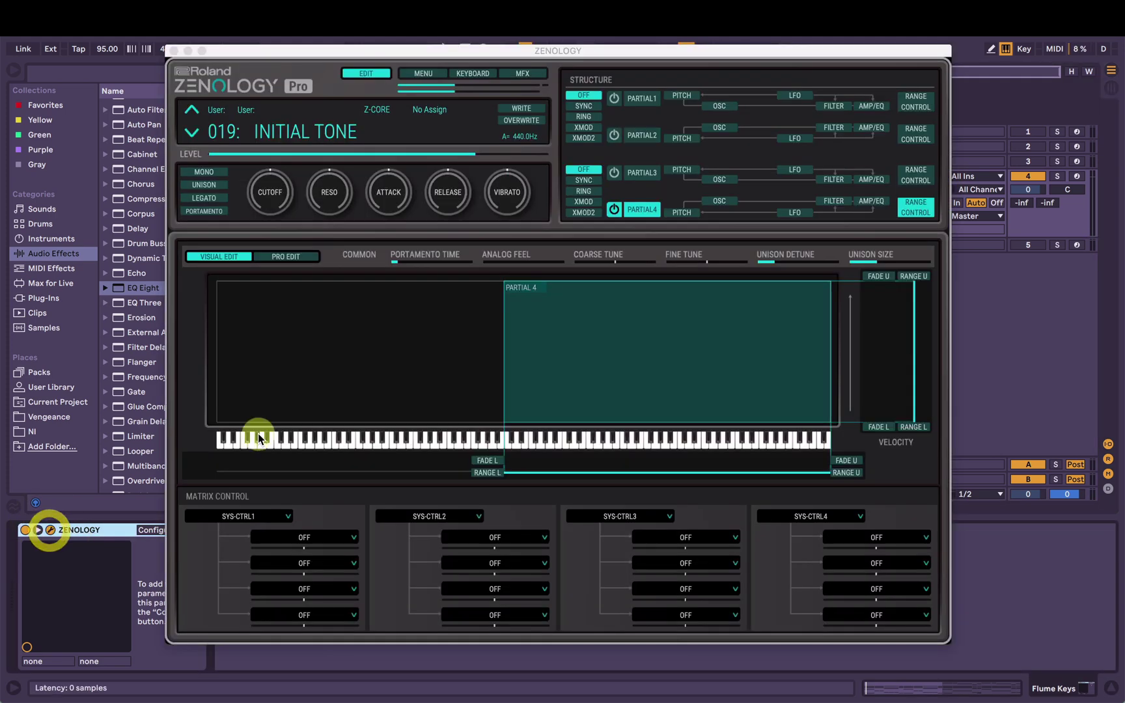
drag(521, 352, 567, 354)
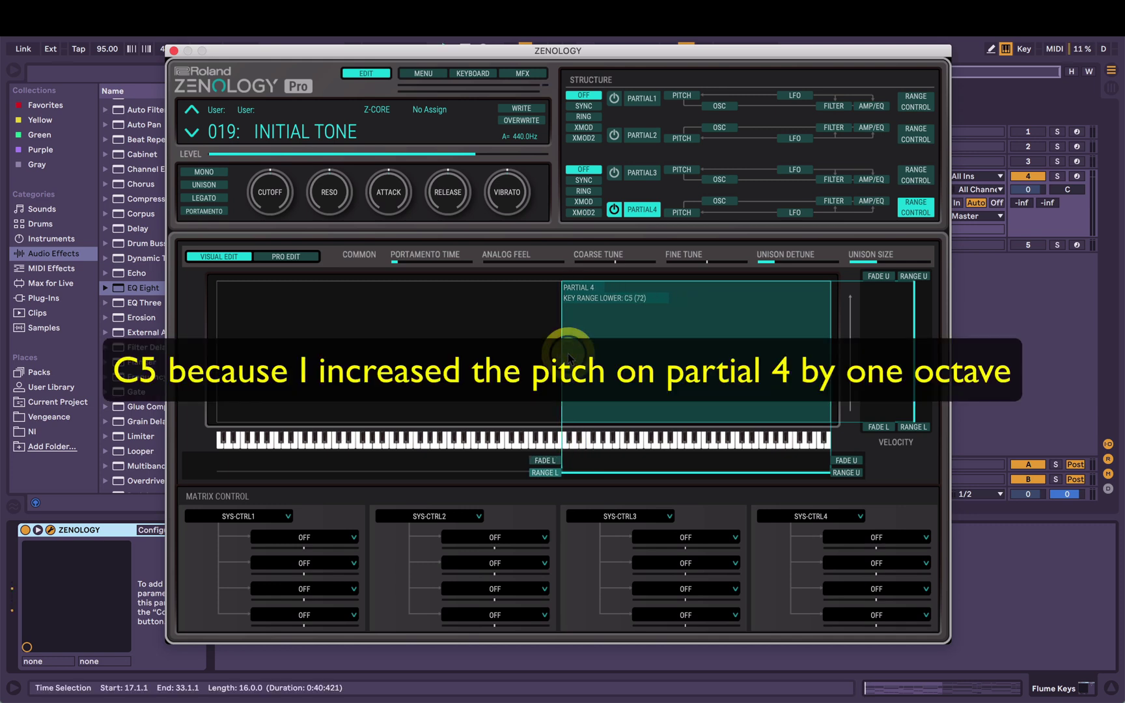
click(174, 51)
Step: Audition the change from bar 33, then reopen ZENOLOGY on the Flume Keys track
click(558, 201)
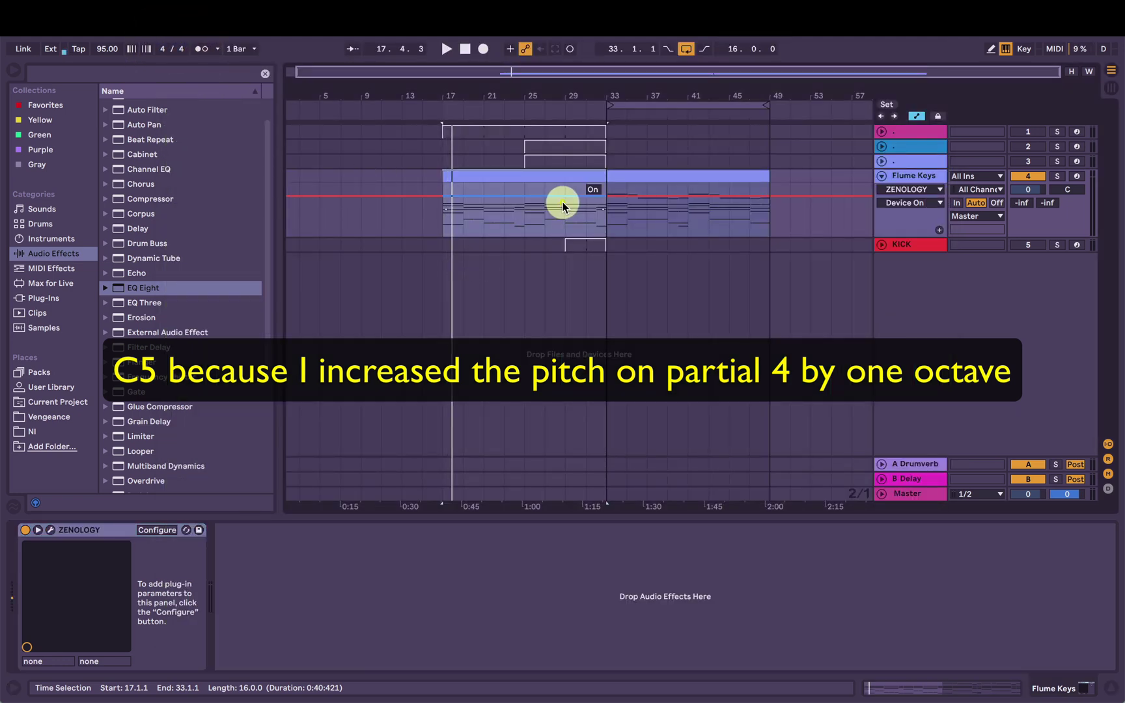
click(622, 225)
key(space)
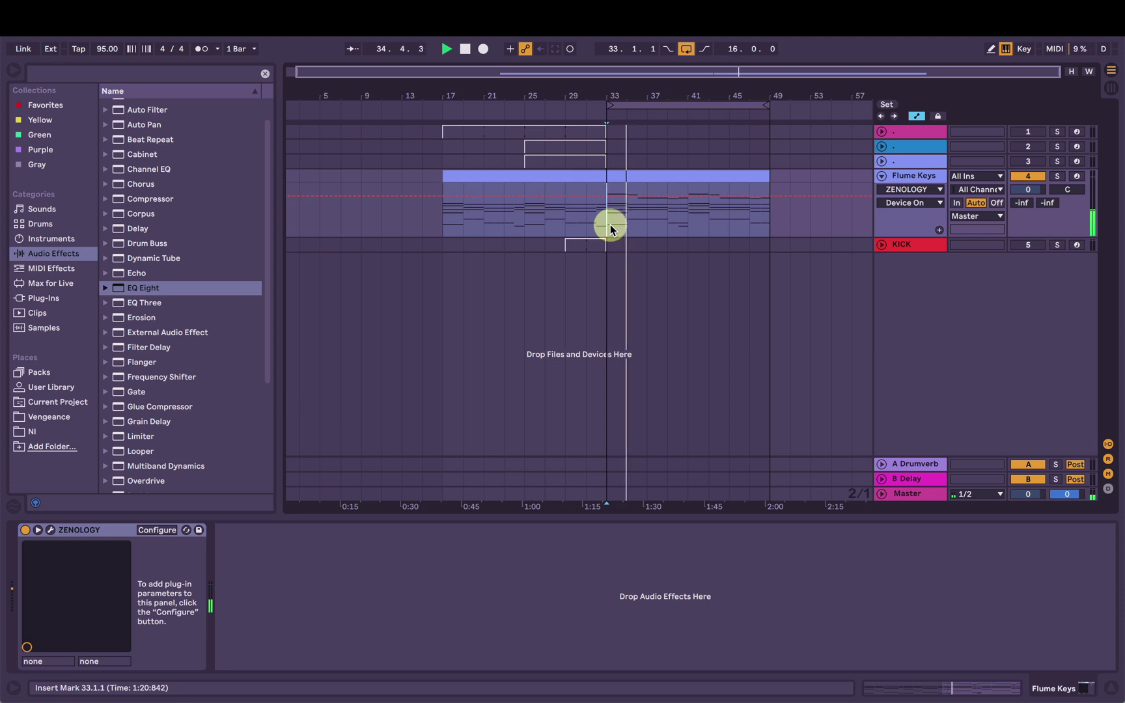
key(space)
click(910, 181)
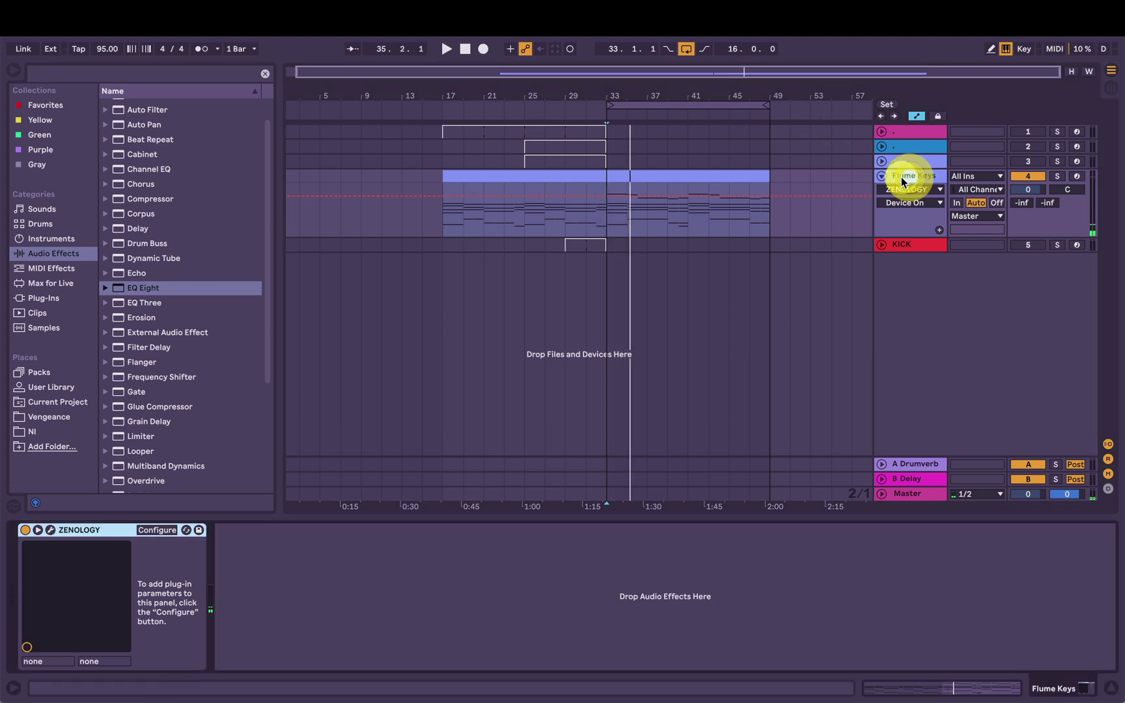
click(47, 526)
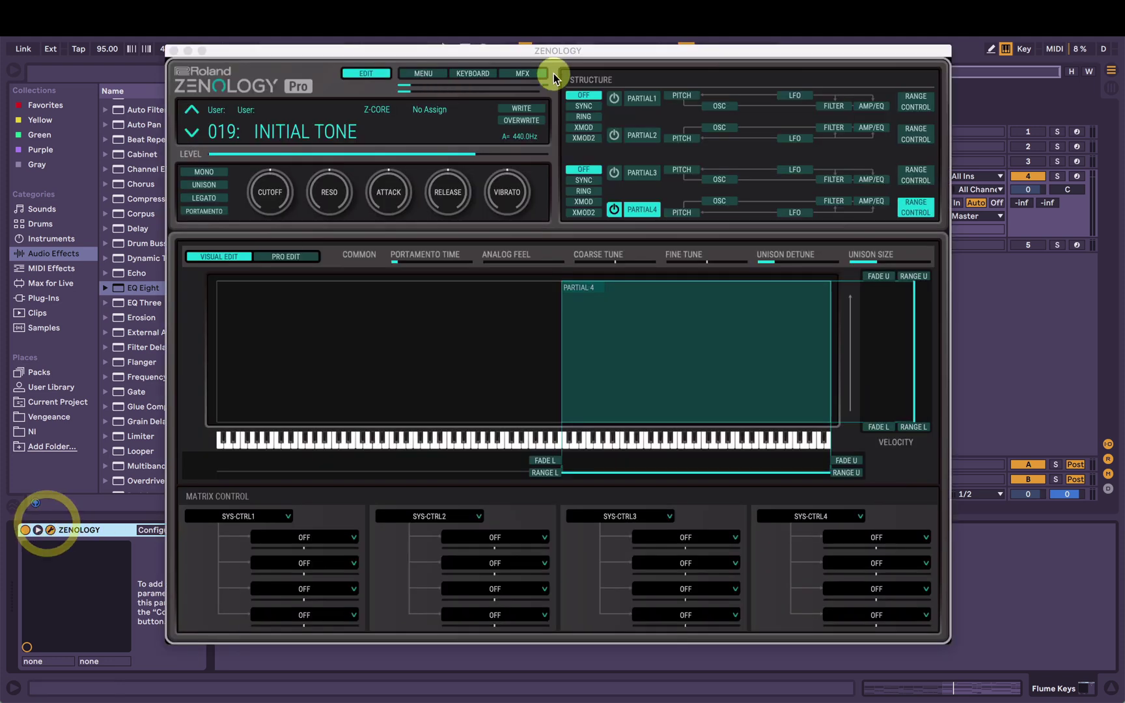
Step: Play the arrangement from bar 17, then move playback to bar 31
click(612, 104)
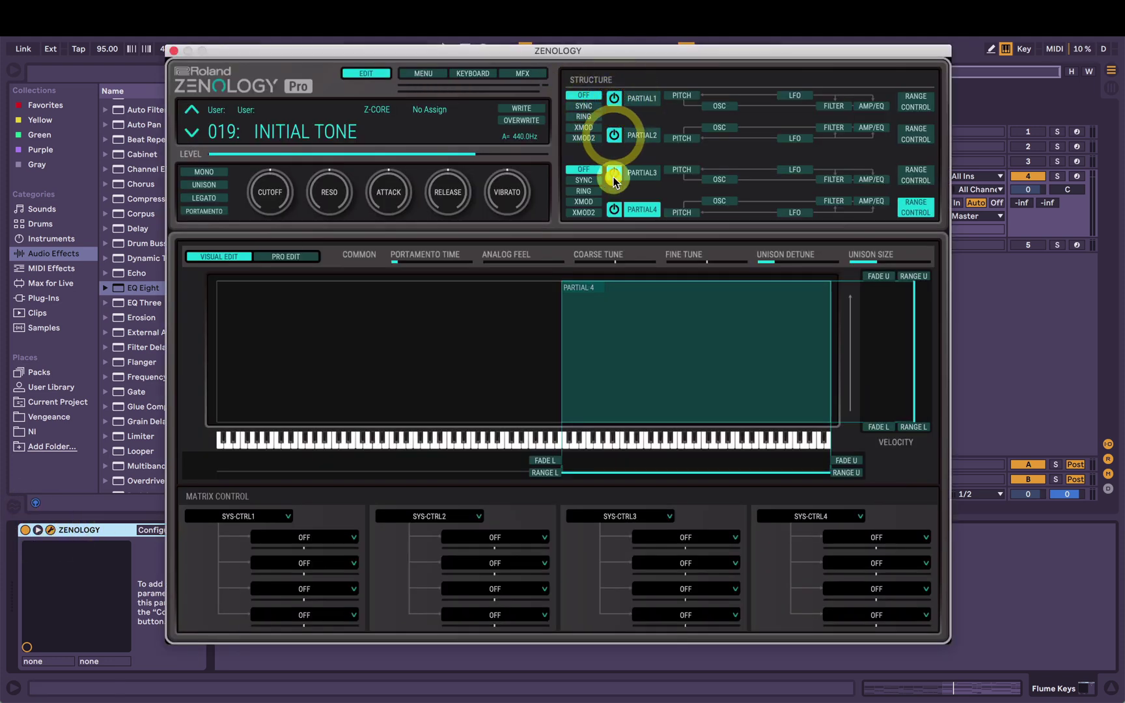
click(171, 51)
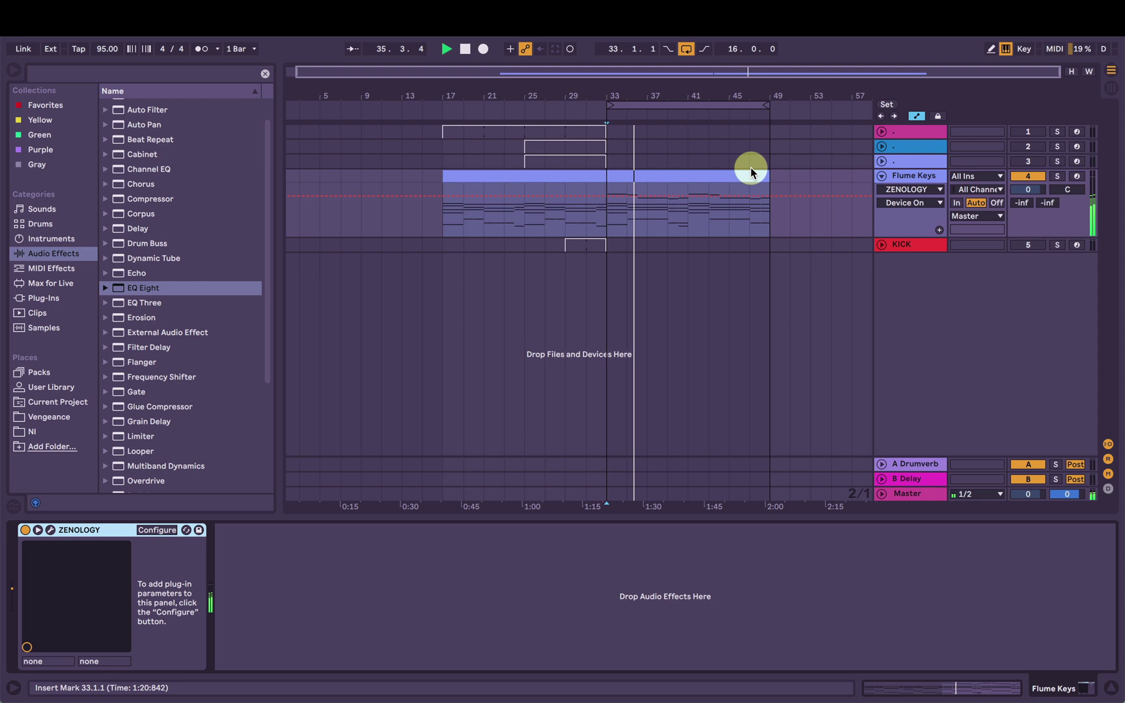
key(space)
click(440, 221)
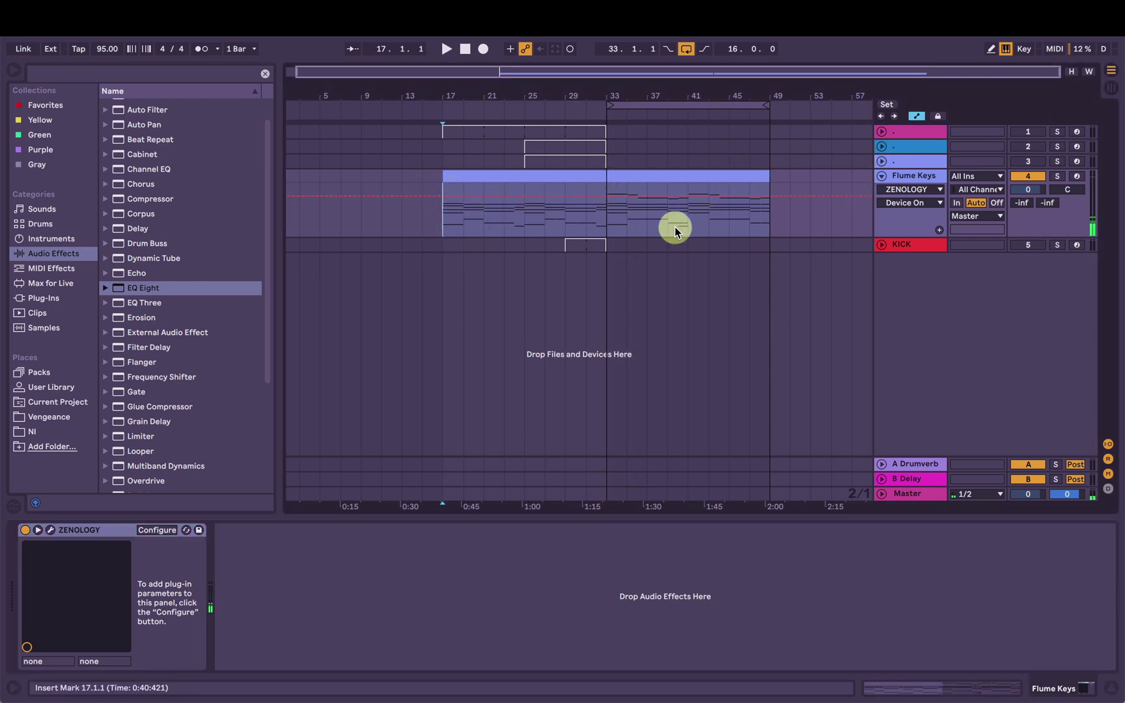
key(space)
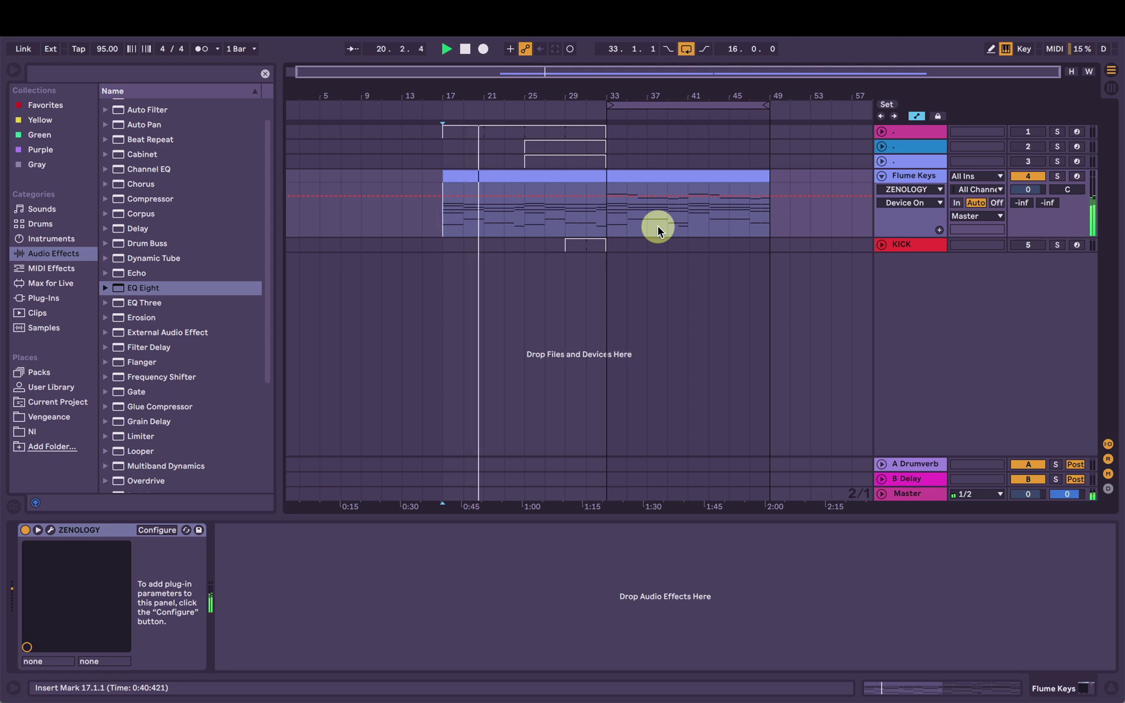
click(585, 227)
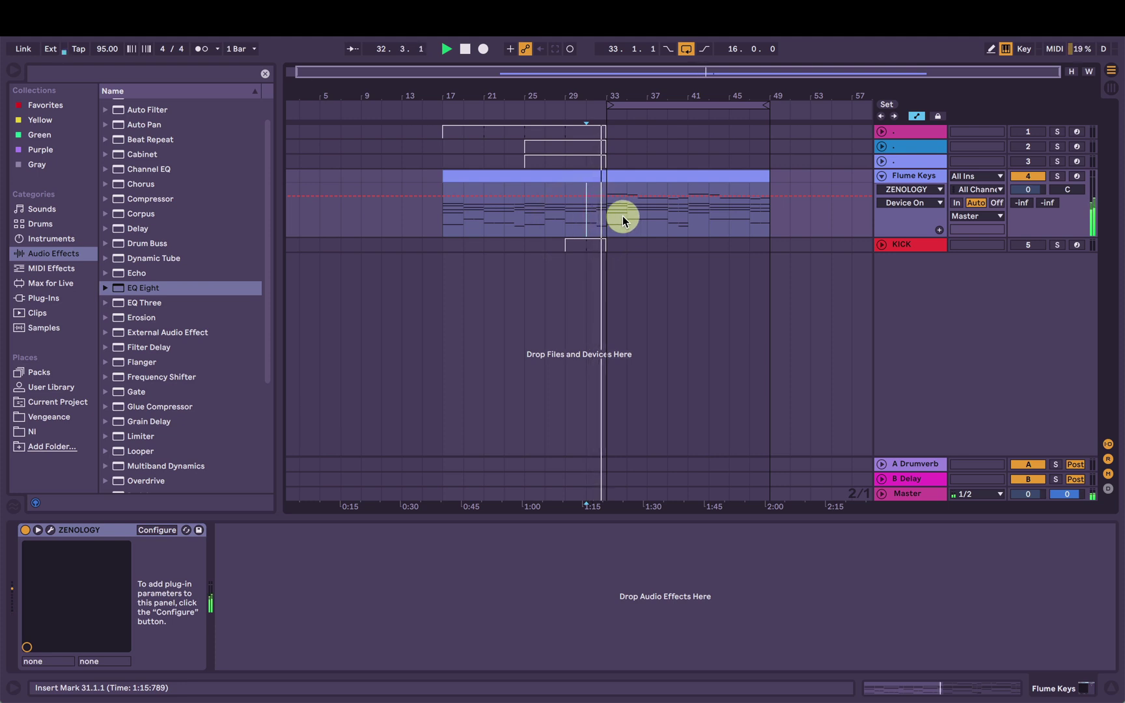
Step: Turn off arrangement looping and reopen ZENOLOGY's window from the Flume Keys track
click(685, 49)
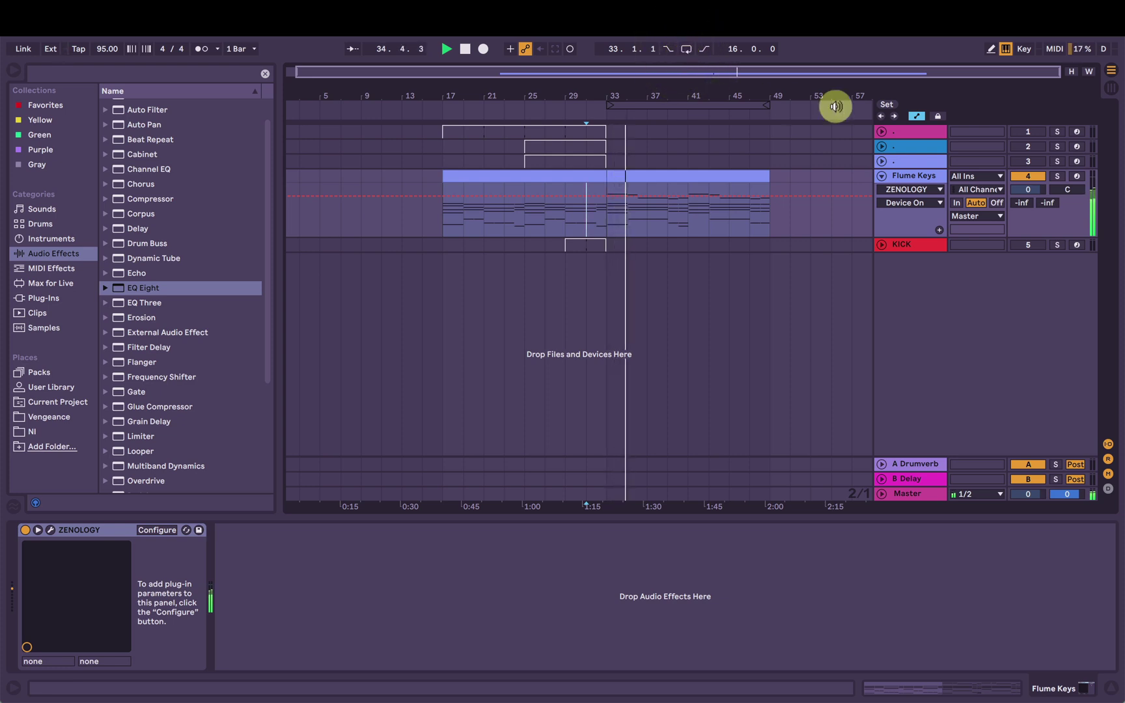
click(668, 176)
click(231, 510)
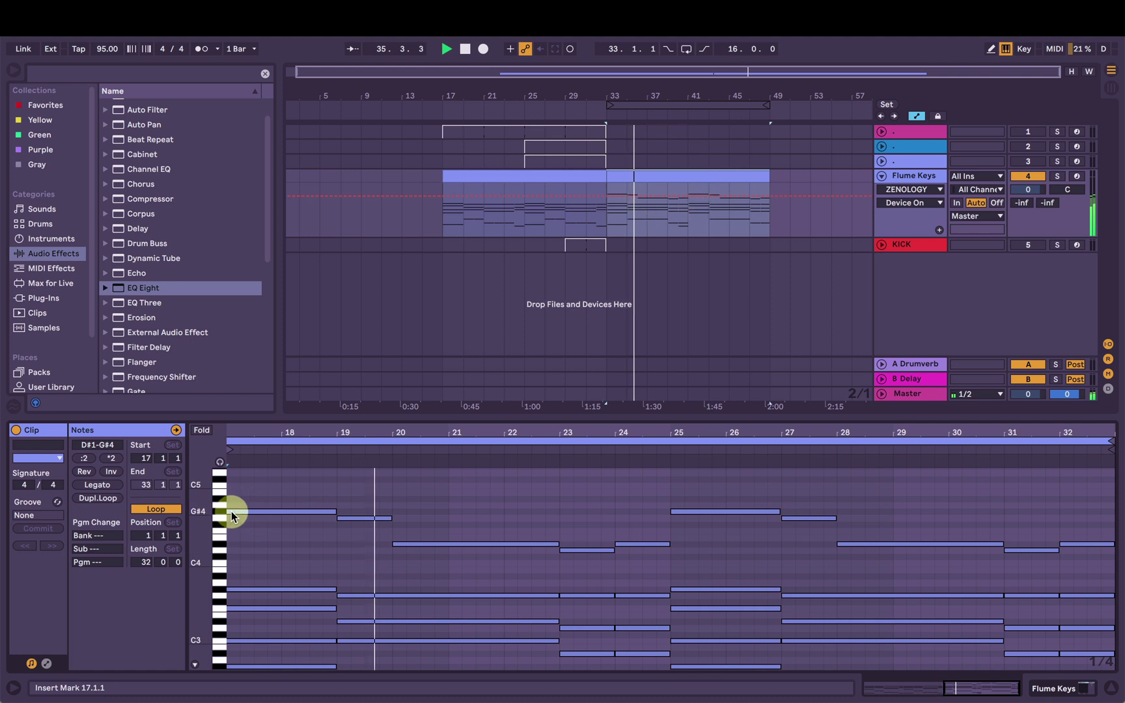
click(415, 505)
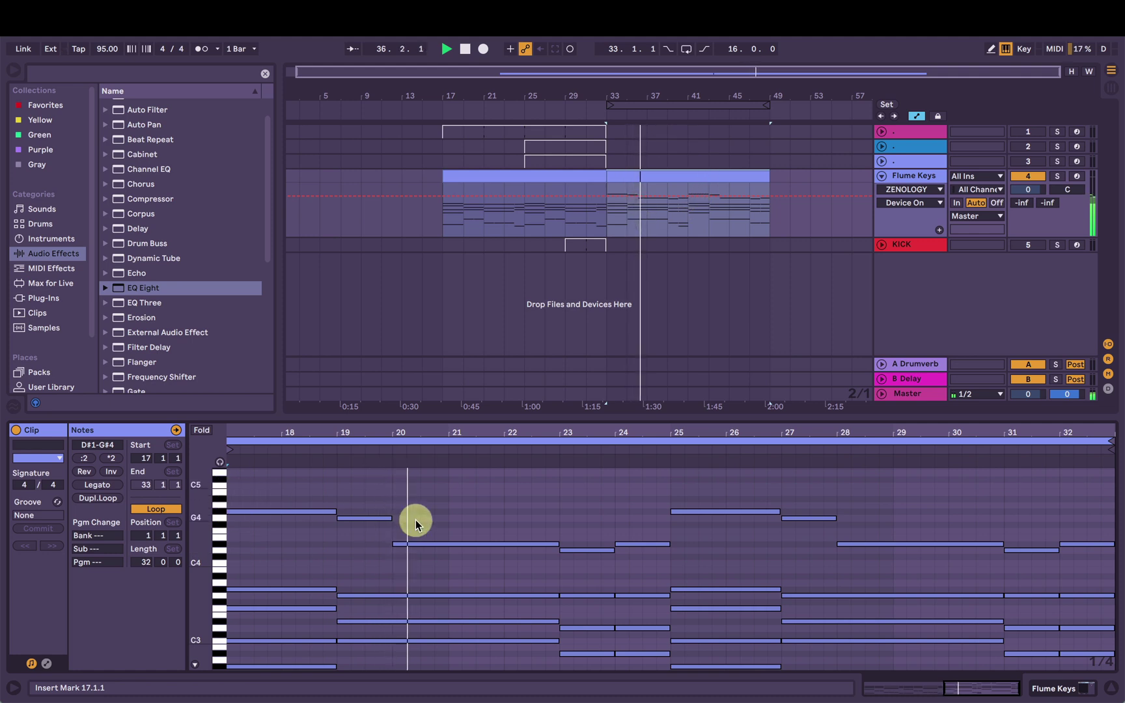
click(916, 172)
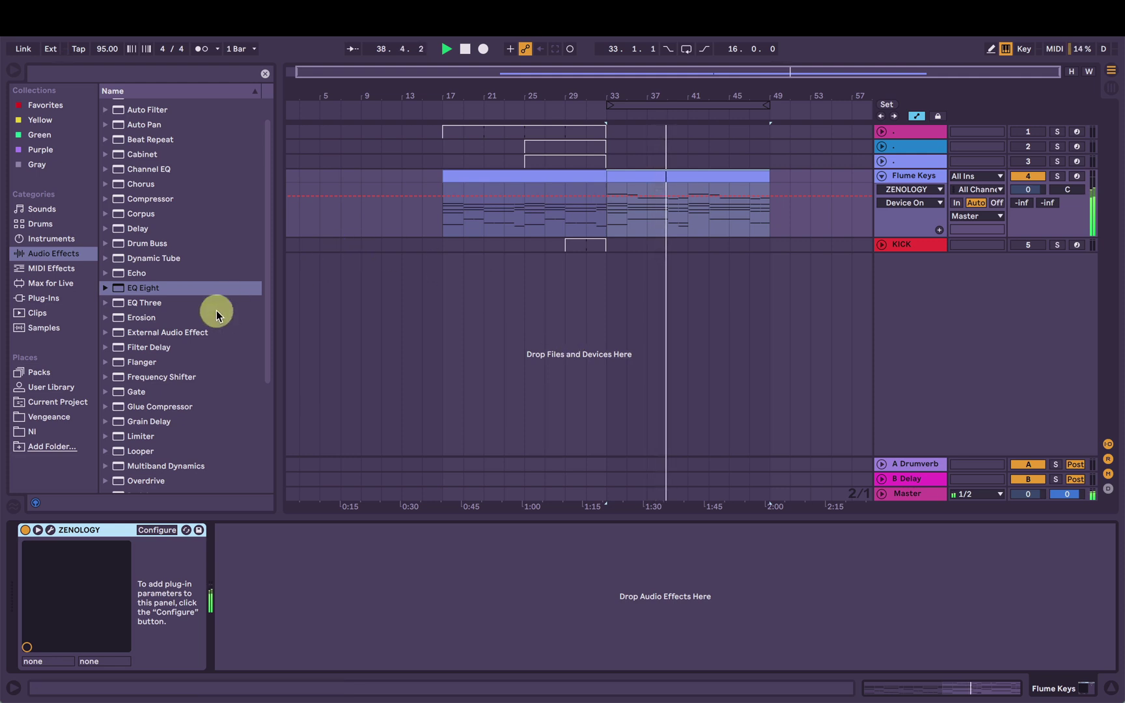
click(932, 177)
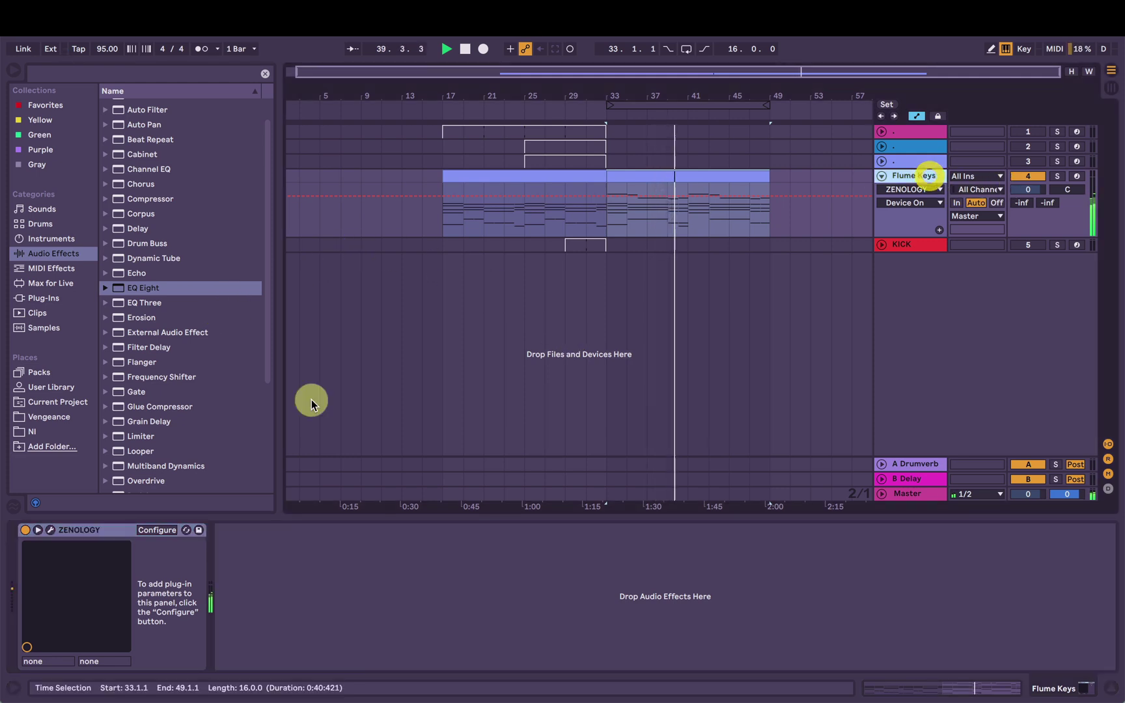
click(51, 530)
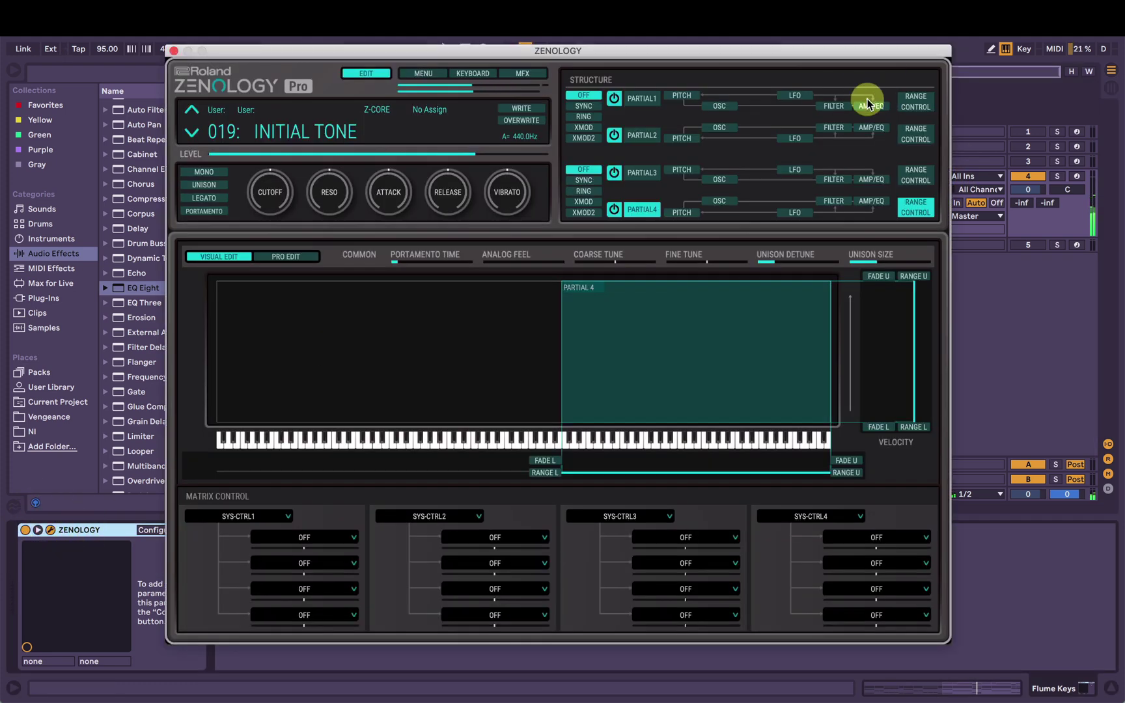
Step: Shape Partial 1's amp envelope into a sharp peak (1023, T2 713) dropping to a lower sustain
click(867, 105)
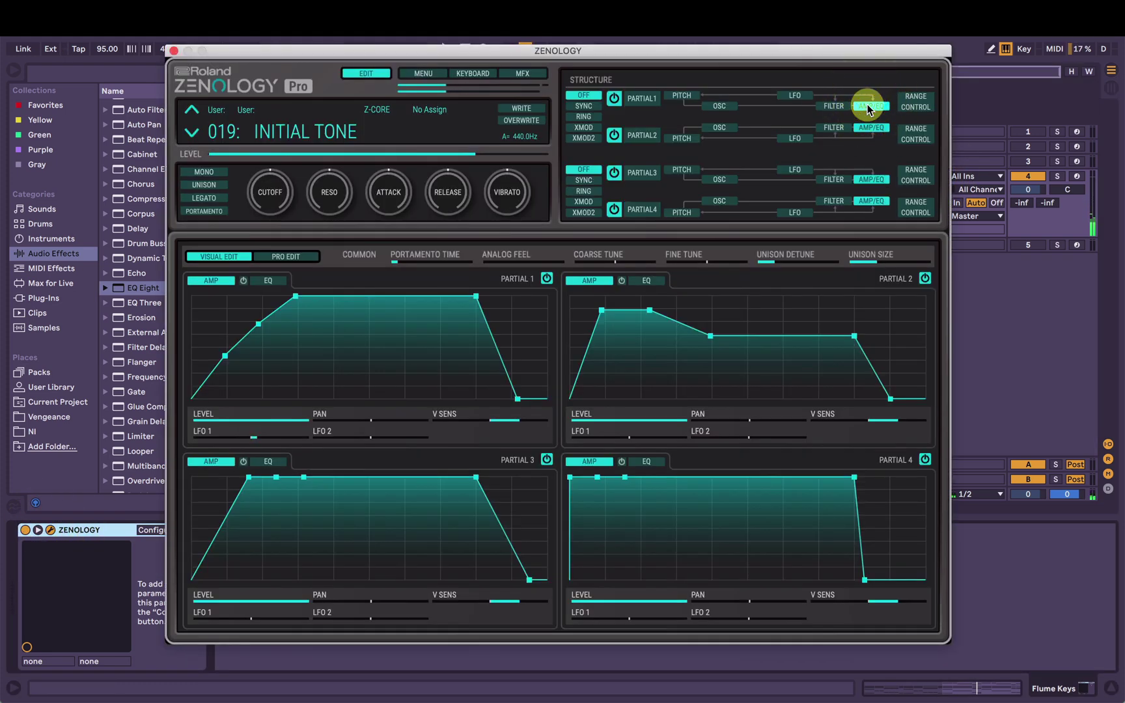
click(584, 336)
click(367, 312)
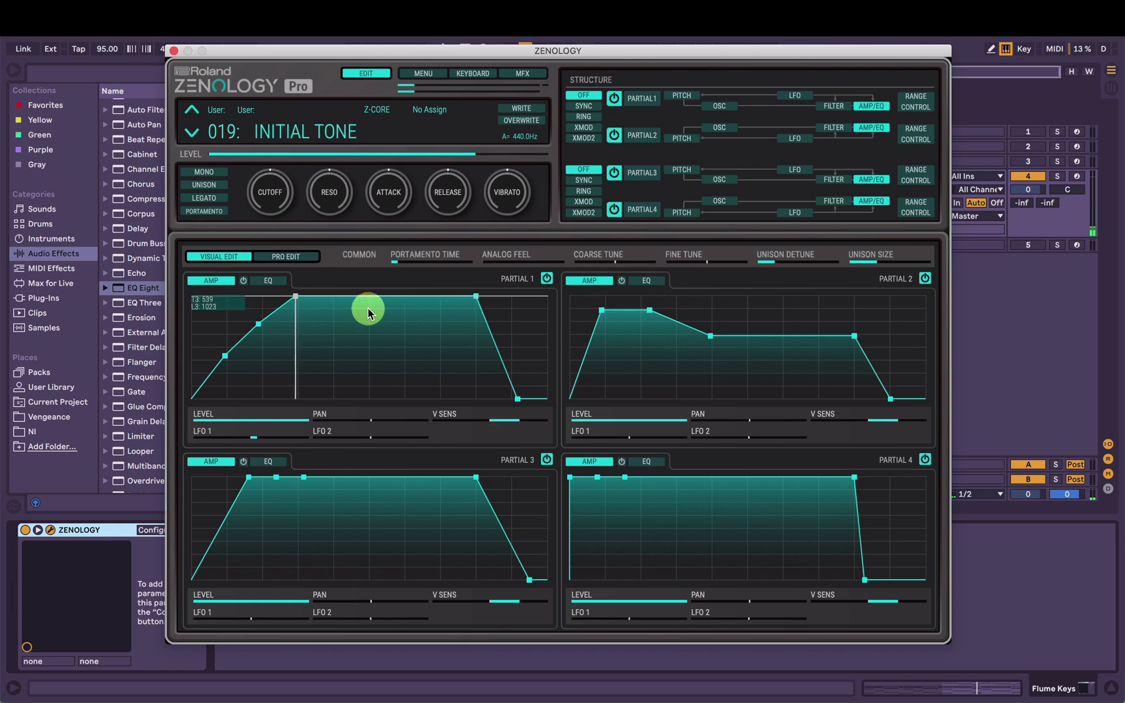
drag(276, 317, 303, 332)
click(307, 298)
drag(274, 301, 278, 300)
Step: Switch off Partials 4, 3 and 2 to hear Partial 1 alone, and move the synth window lower
click(614, 209)
click(613, 172)
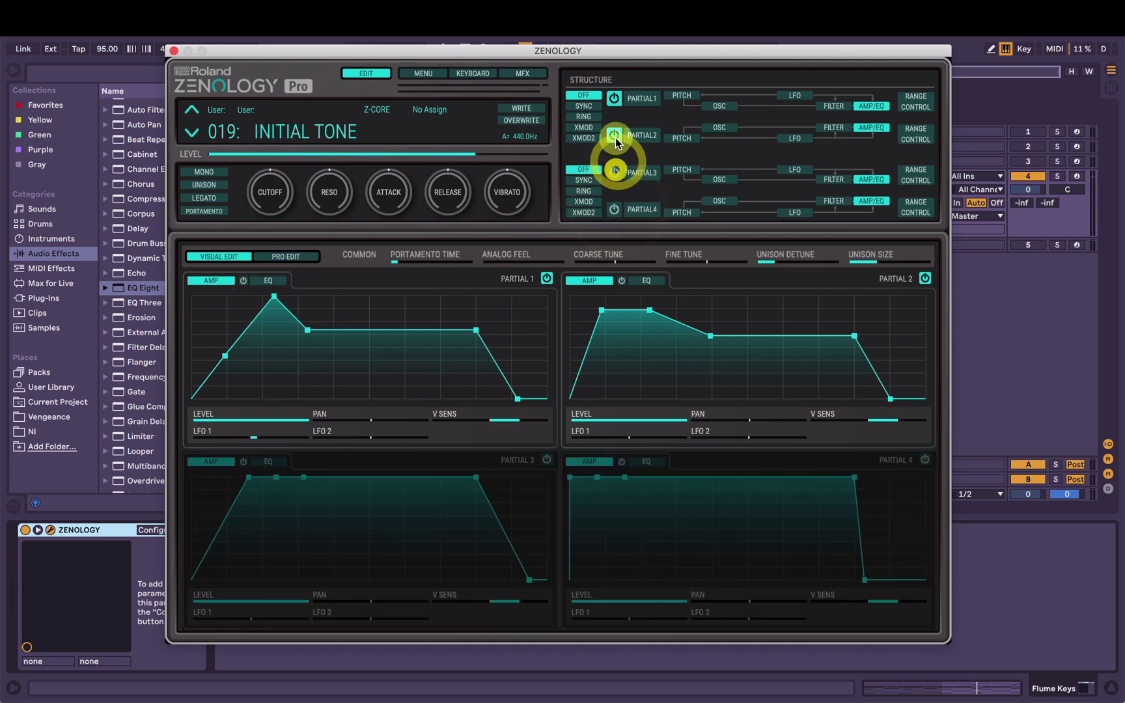
click(614, 135)
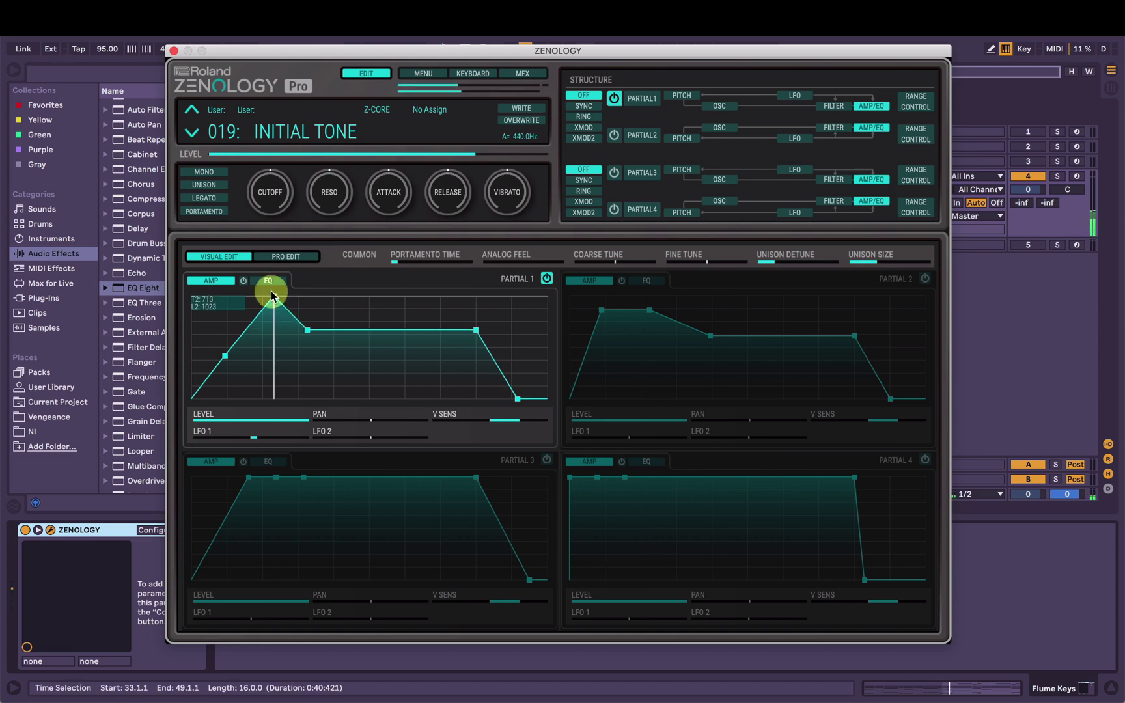
drag(289, 55, 304, 106)
drag(390, 106, 382, 219)
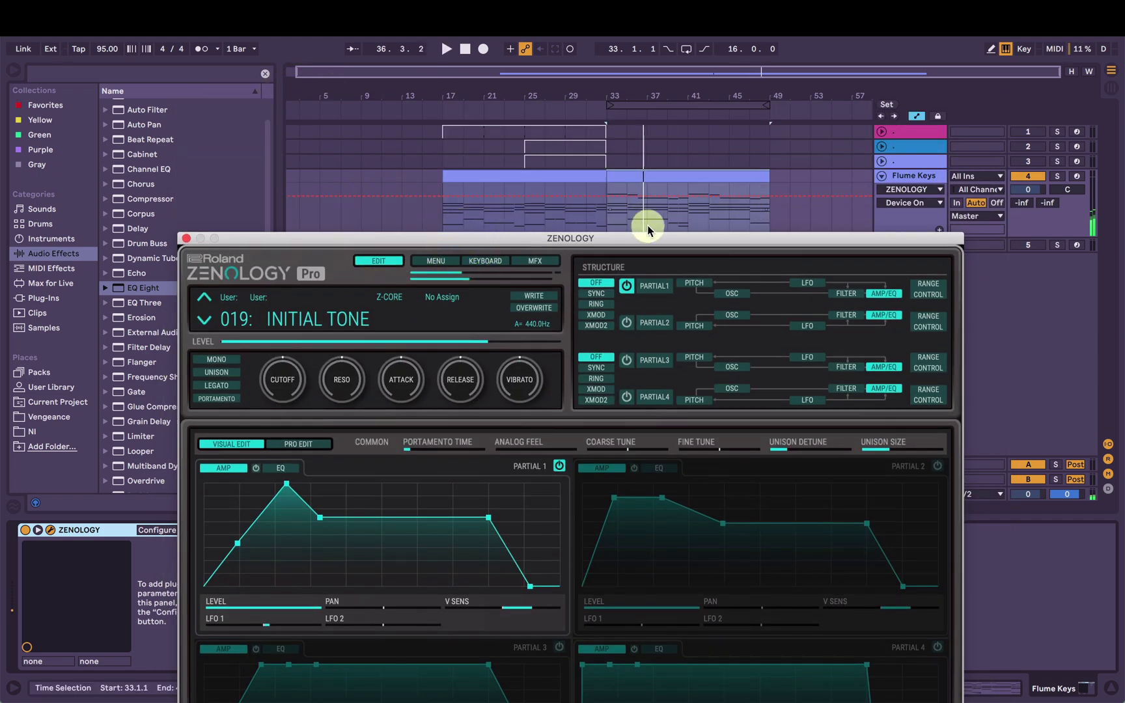
Step: Open the Flume Keys clip notes and play from around bar 26 with the synth window moved aside
double_click(667, 179)
key(space)
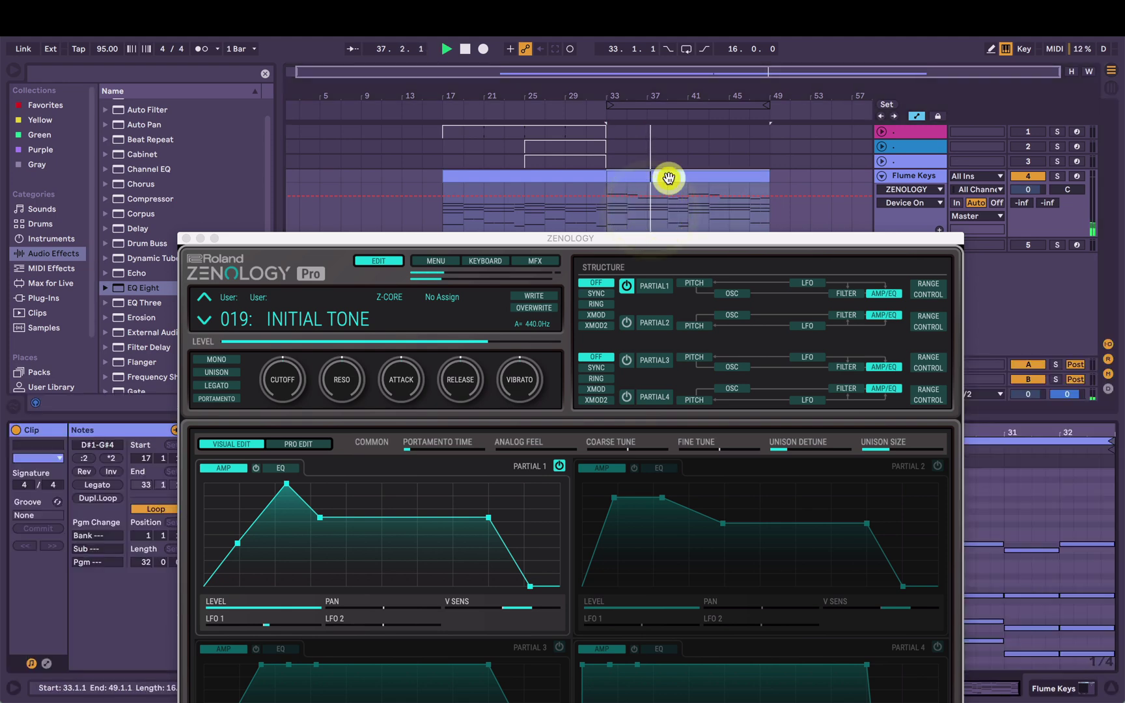
drag(532, 245, 75, 14)
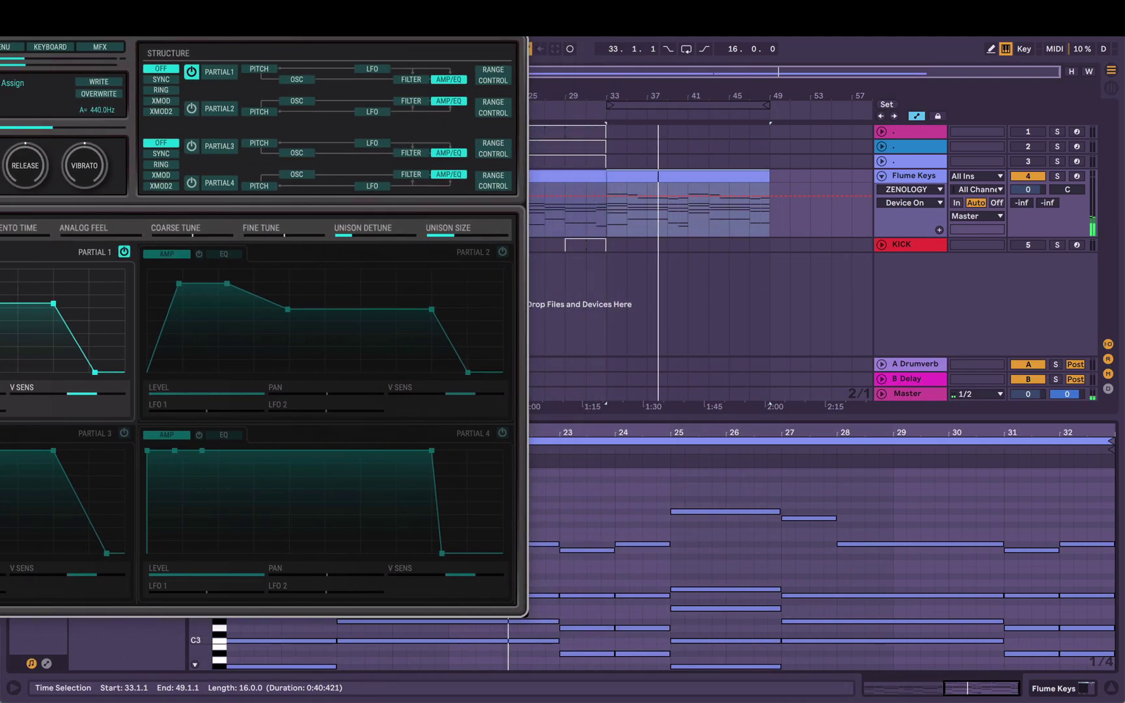
click(783, 453)
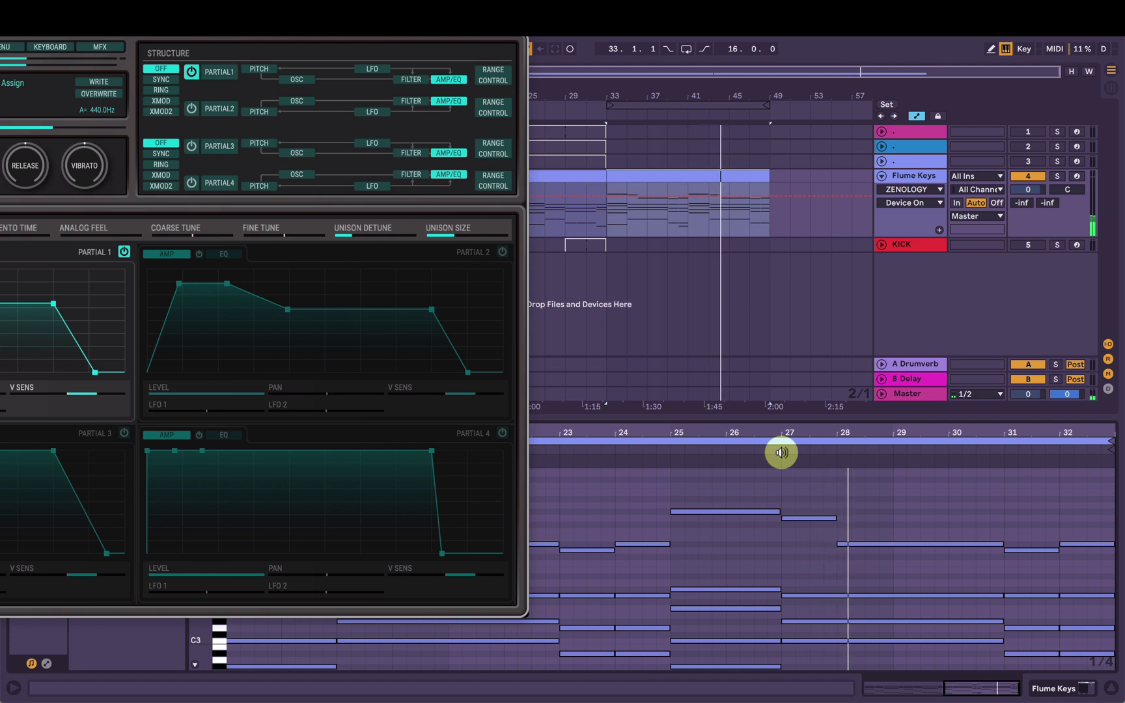
click(726, 437)
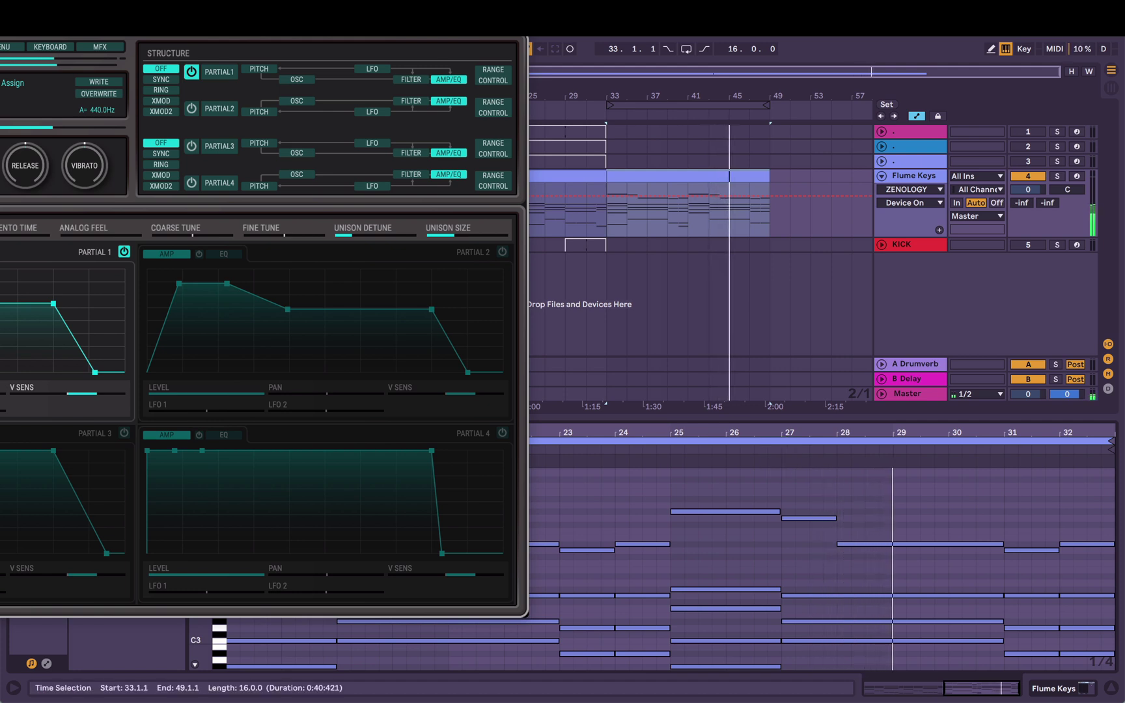
Step: Make Partial 1's sustain start slightly later and close the ZENOLOGY window
drag(195, 26, 546, 42)
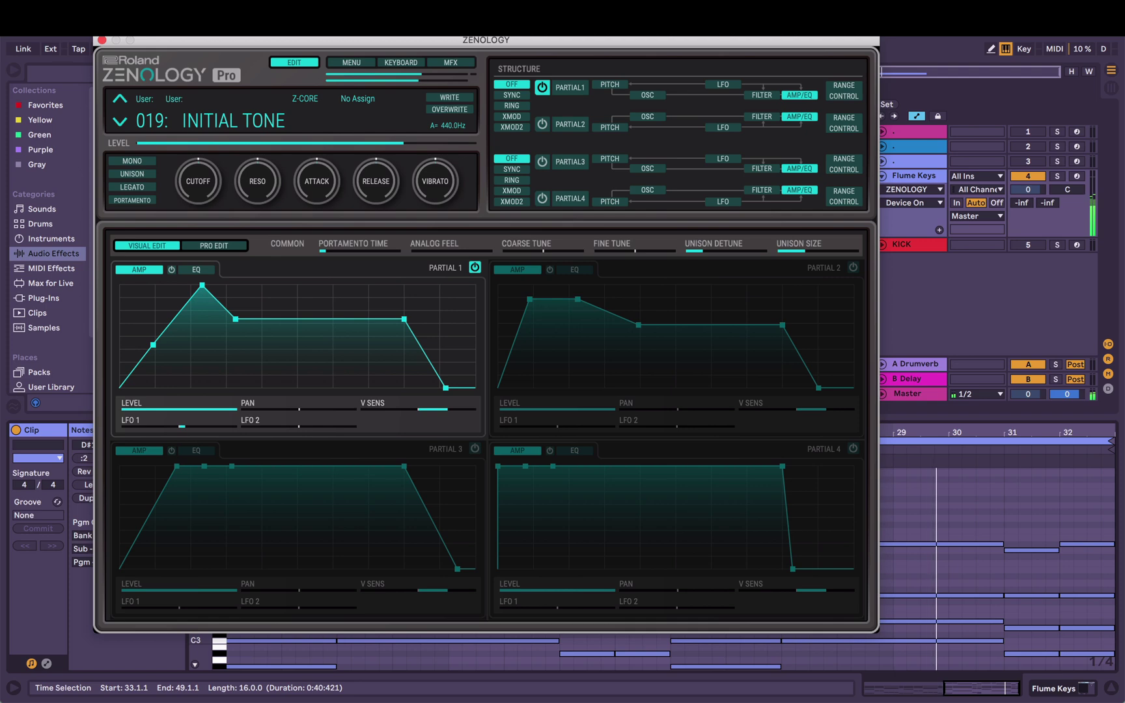
drag(235, 318, 251, 319)
click(101, 41)
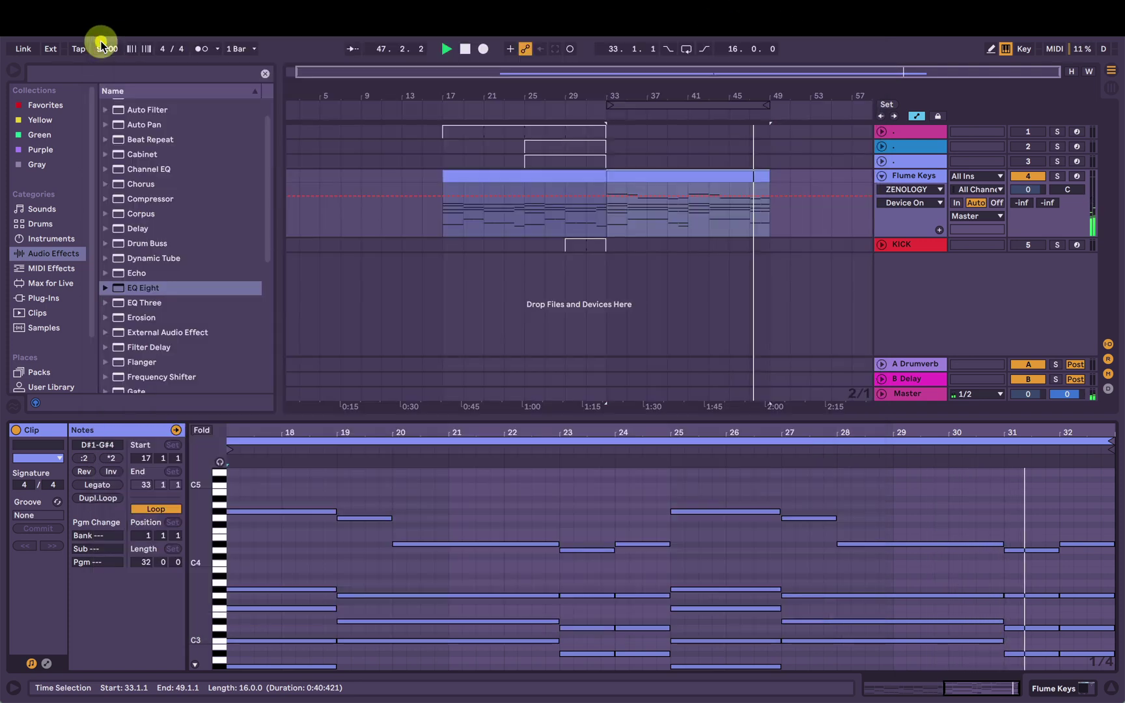
Step: Reopen ZENOLOGY, switch Partials 2, 3 and 4 back on, and give Partial 4 a short attack ramp
click(913, 176)
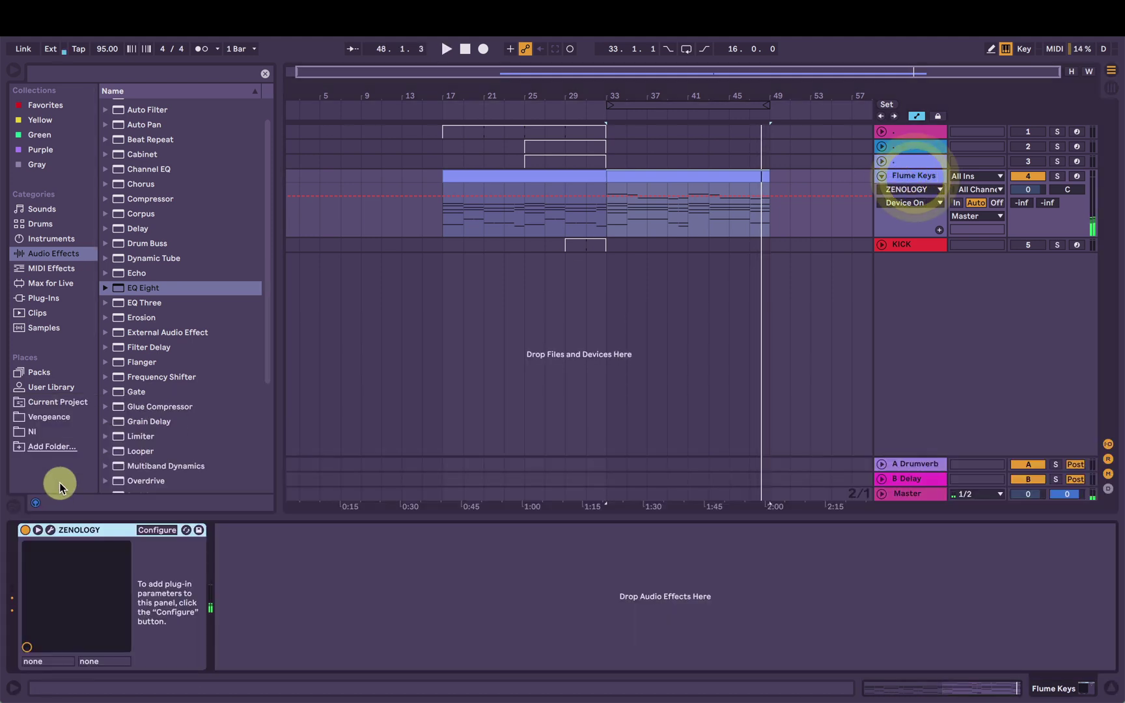
click(48, 530)
click(544, 125)
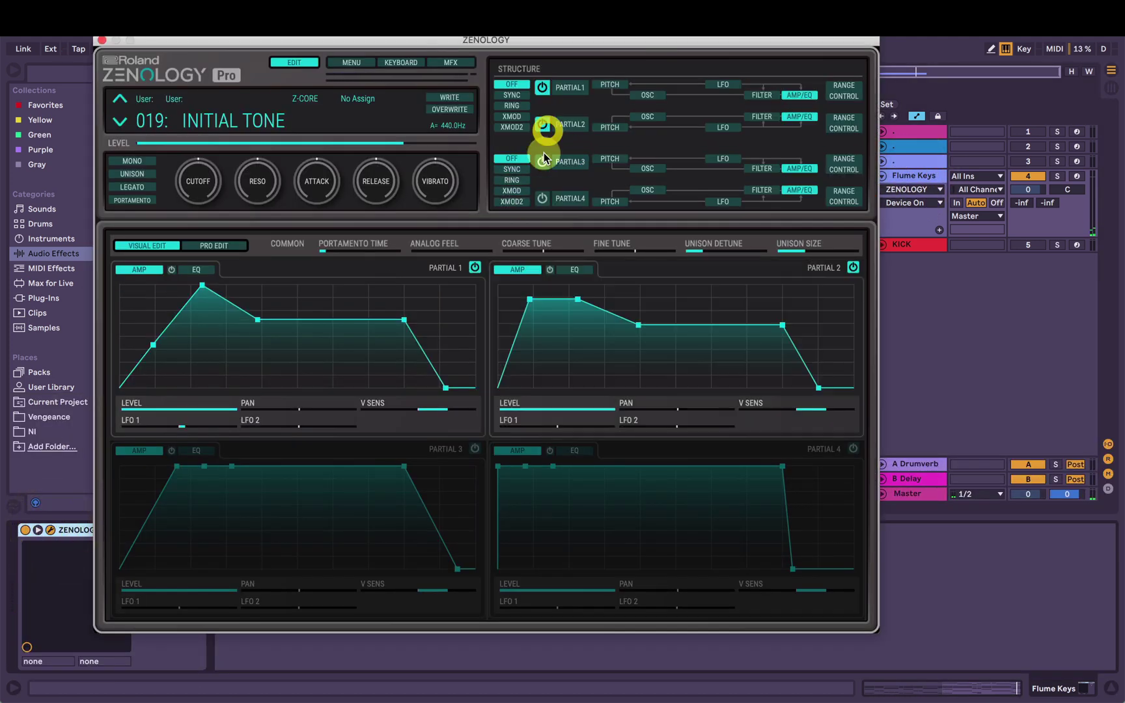
click(542, 160)
click(542, 198)
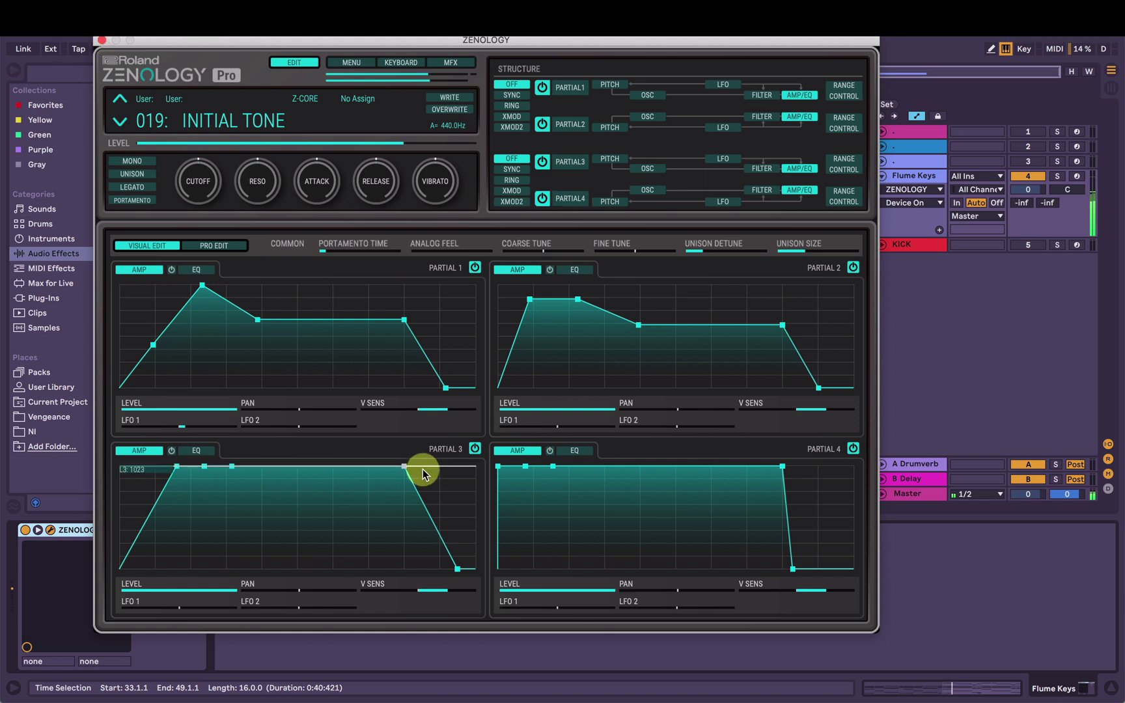
drag(503, 469, 509, 470)
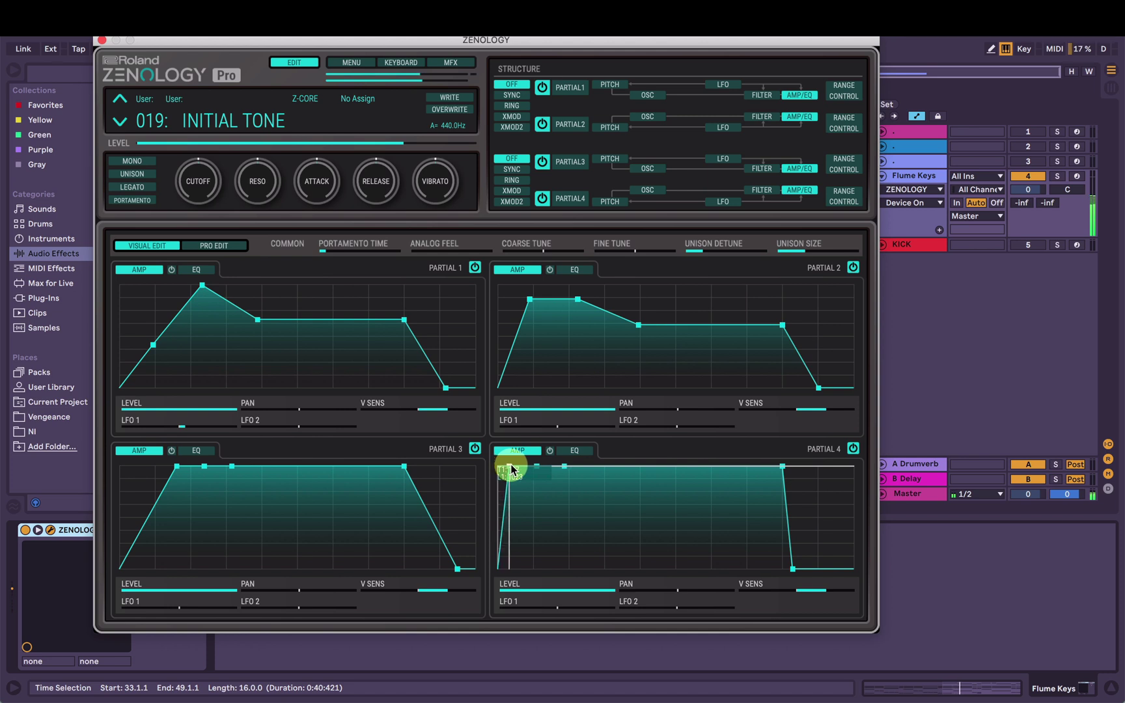
click(512, 468)
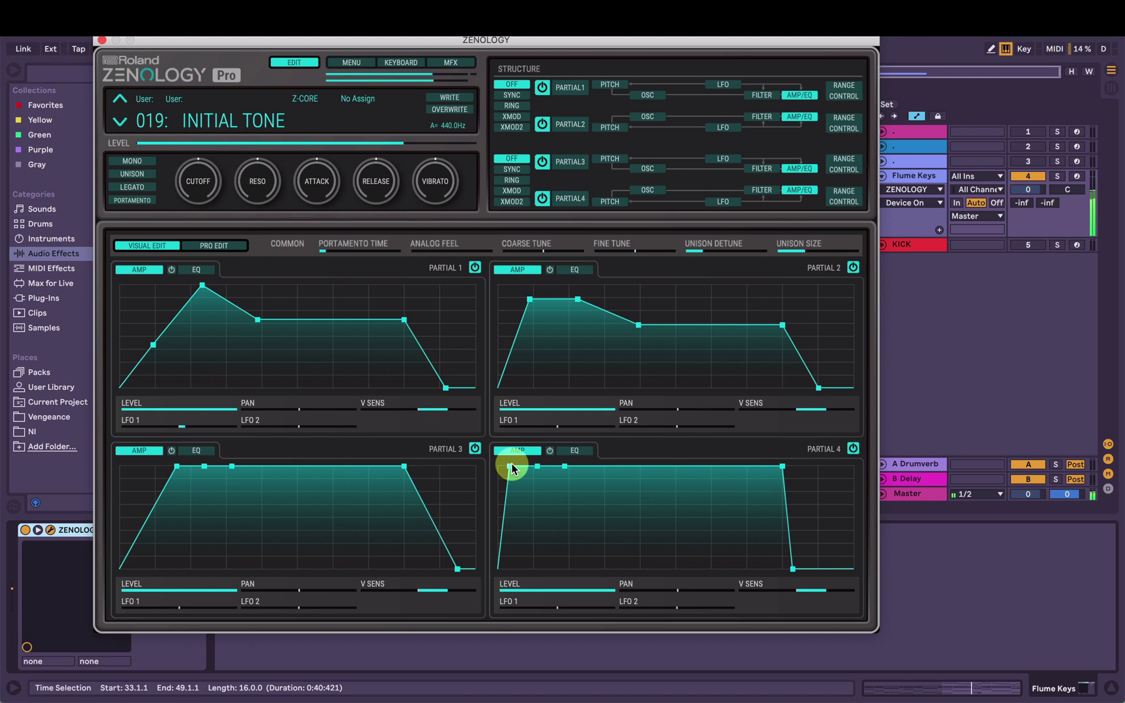
Step: Add an Overdrive after ZENOLOGY on Flume Keys and lower its band to 1.11 kHz
click(101, 40)
scroll(166, 393, down, 4)
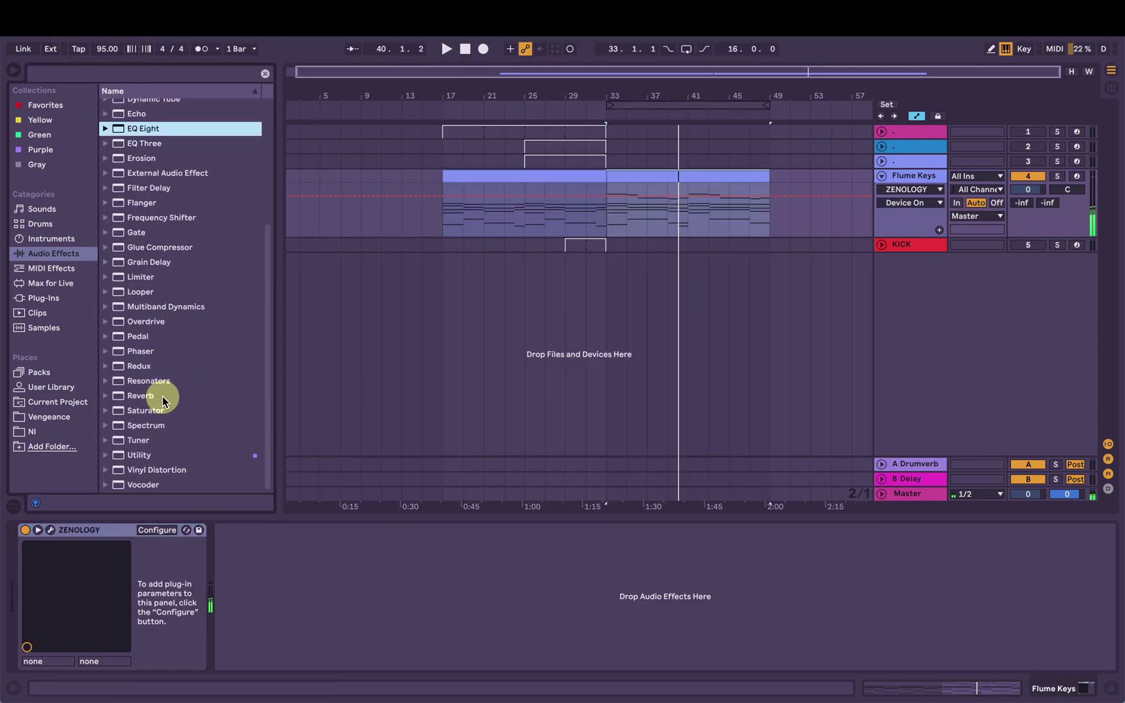
scroll(165, 256, up, 4)
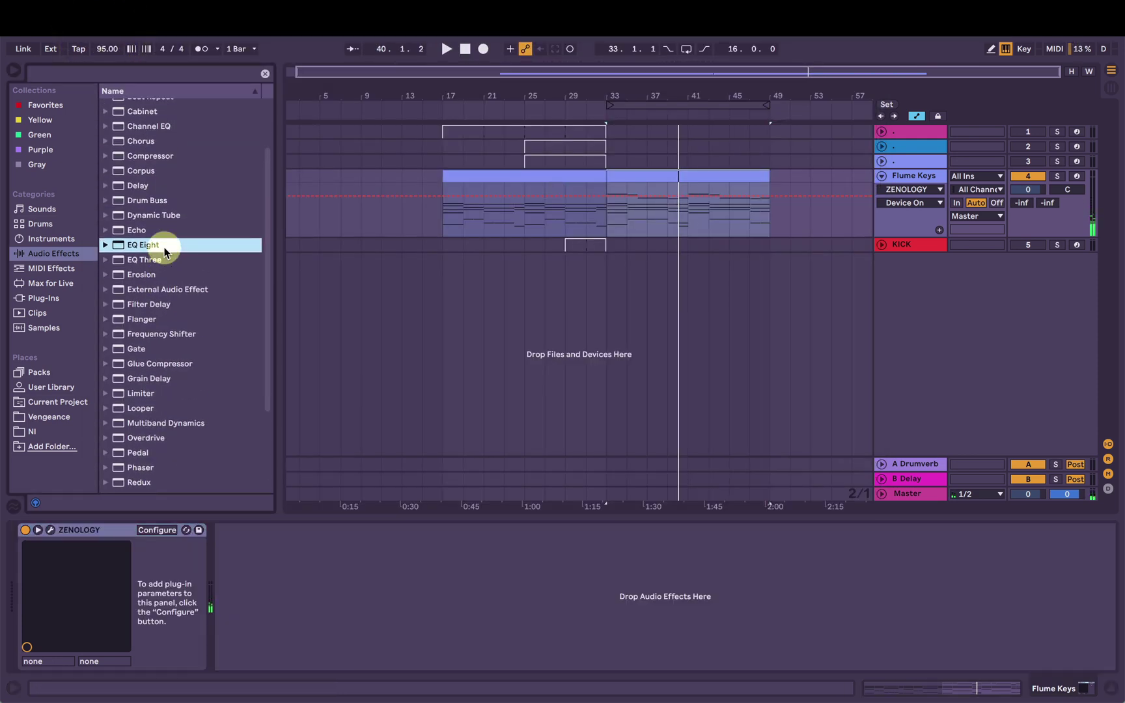
scroll(162, 250, down, 3)
double_click(146, 352)
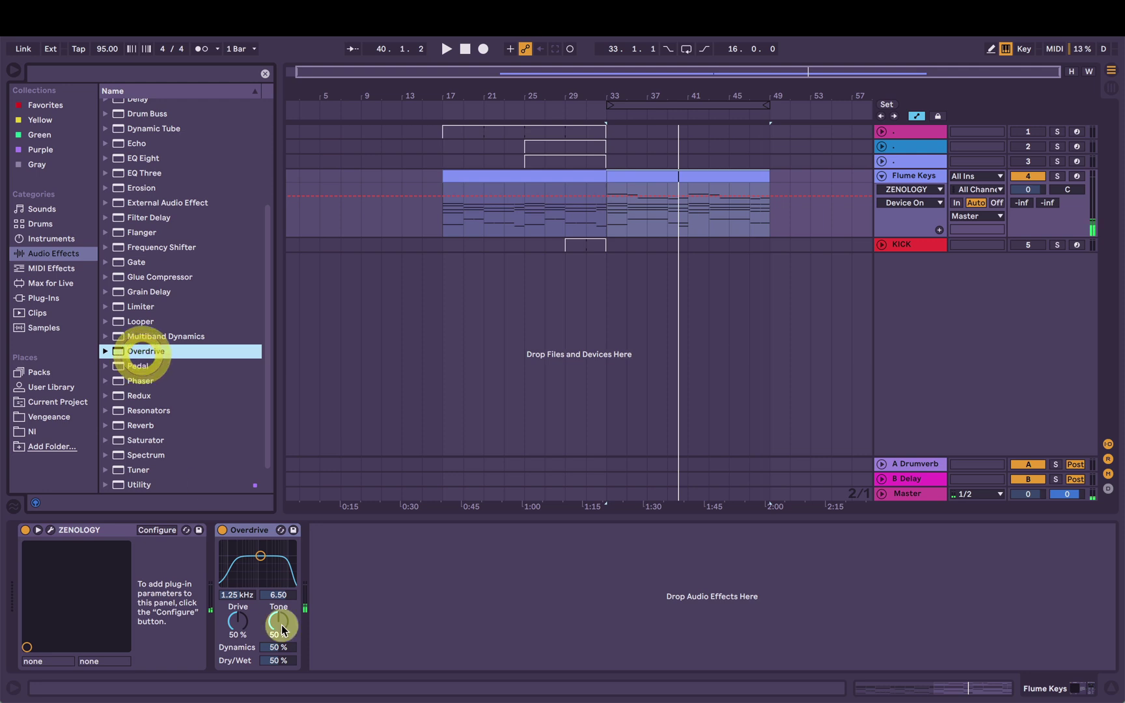
click(257, 556)
key(space)
mouse_move(261, 555)
mouse_down()
mouse_move(258, 575)
mouse_move(263, 563)
mouse_up()
Step: Lower Overdrive's Drive to 41% and Dry/Wet to 20%, bypassing it to compare the sound
click(222, 530)
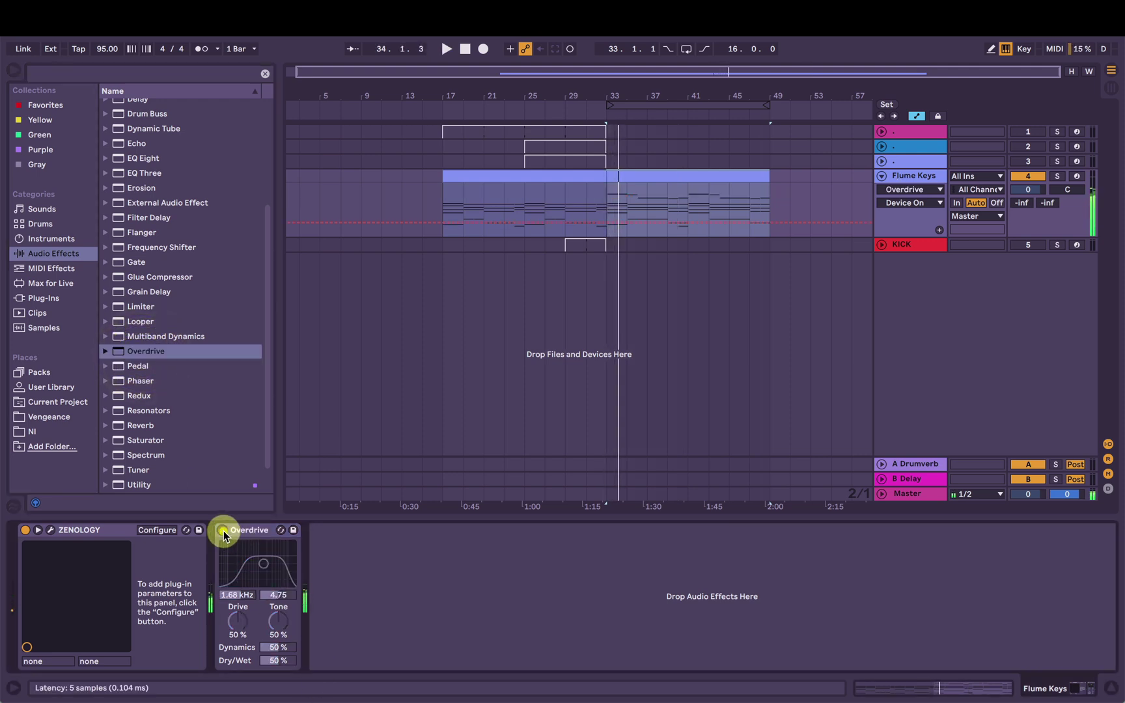
click(223, 530)
drag(238, 619, 239, 623)
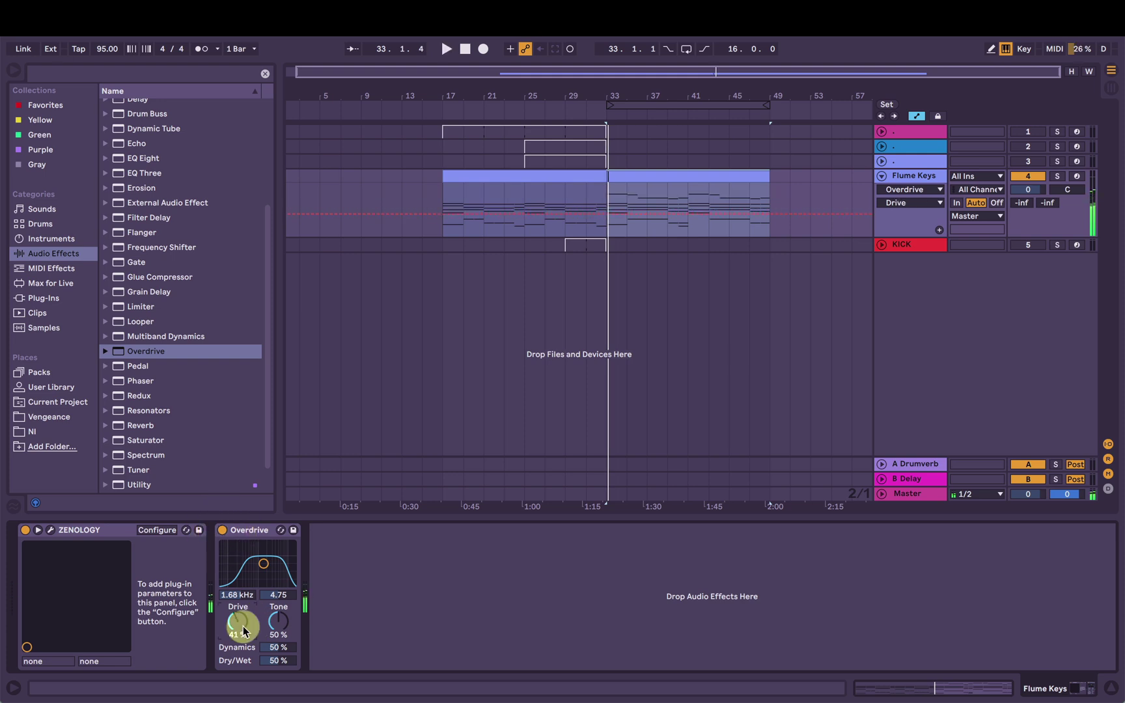
drag(278, 660, 278, 631)
key(space)
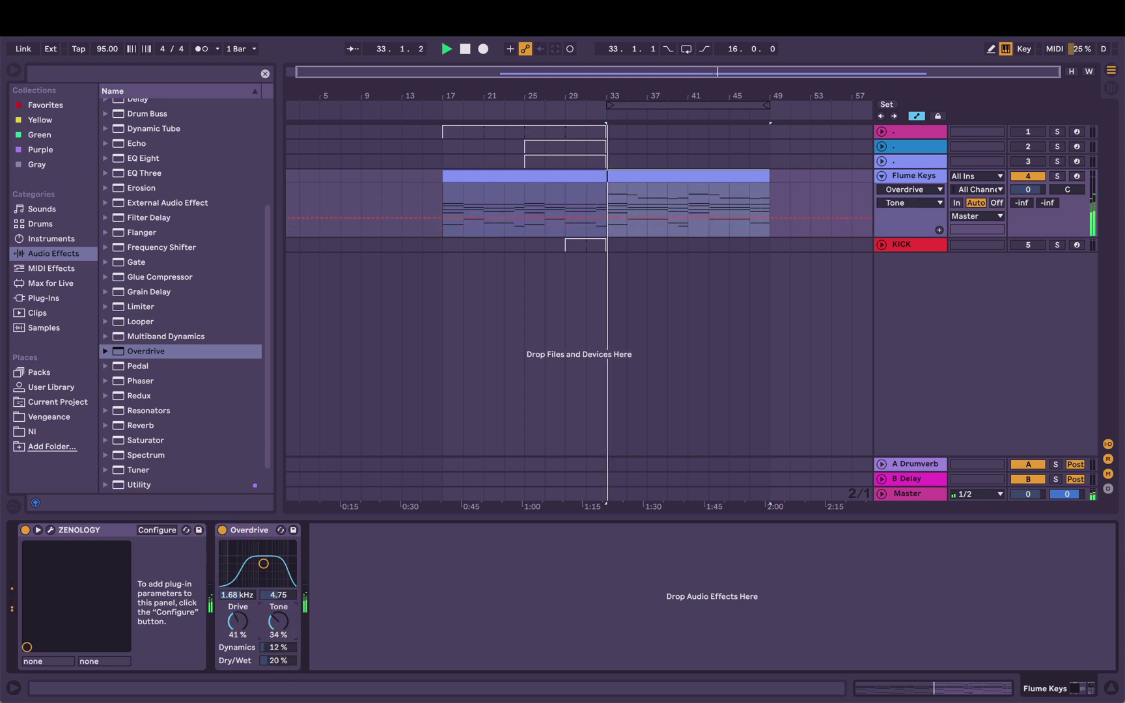
click(254, 560)
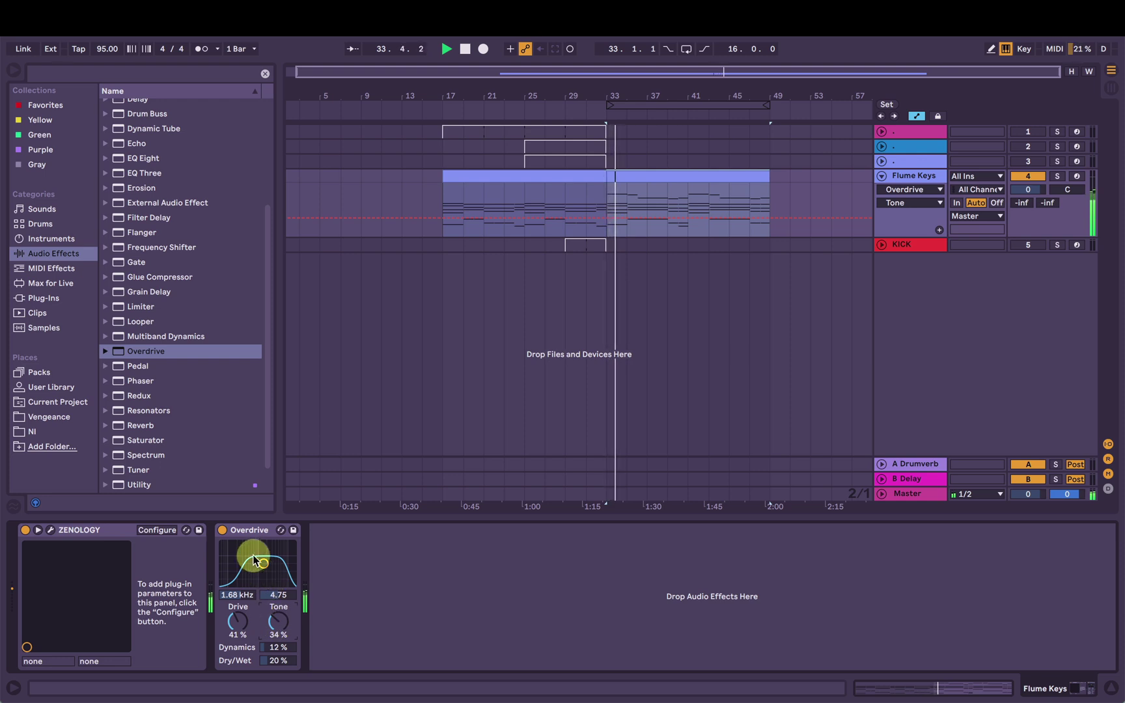
click(222, 530)
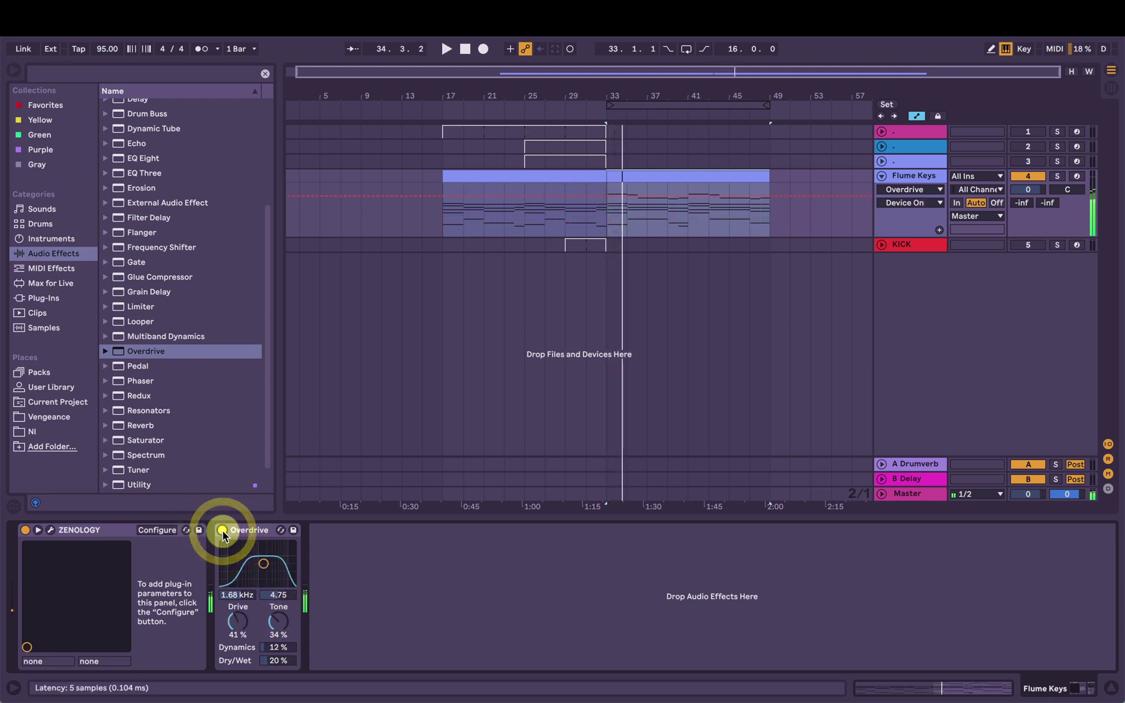
click(223, 530)
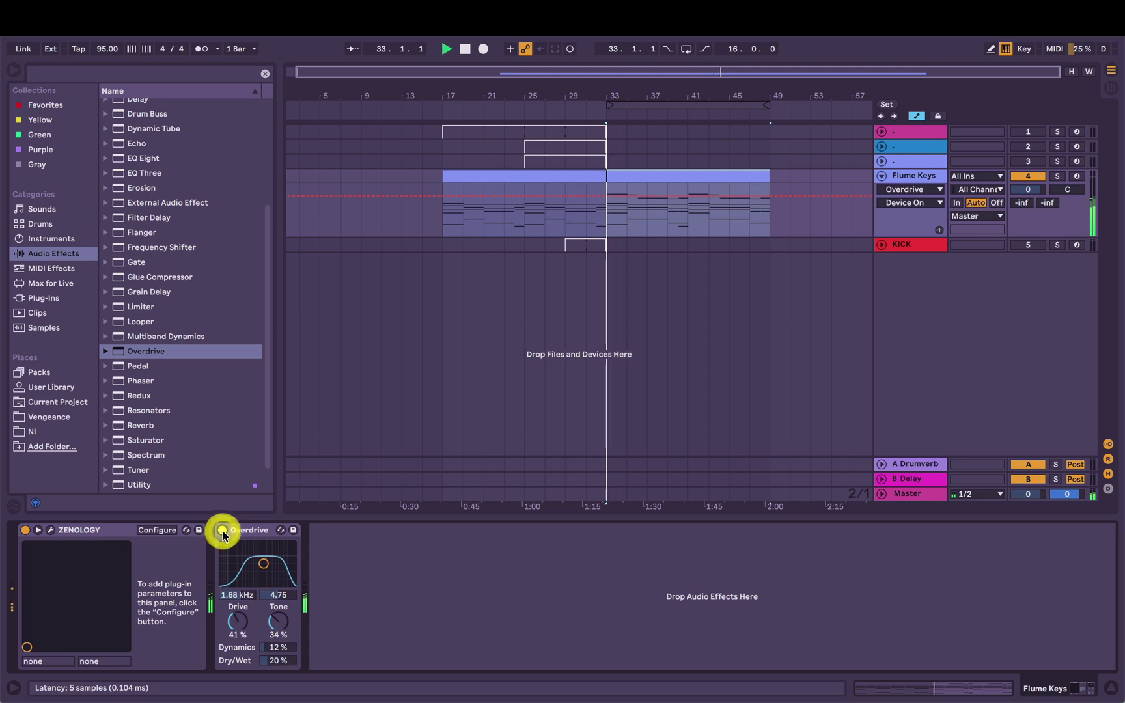
click(279, 624)
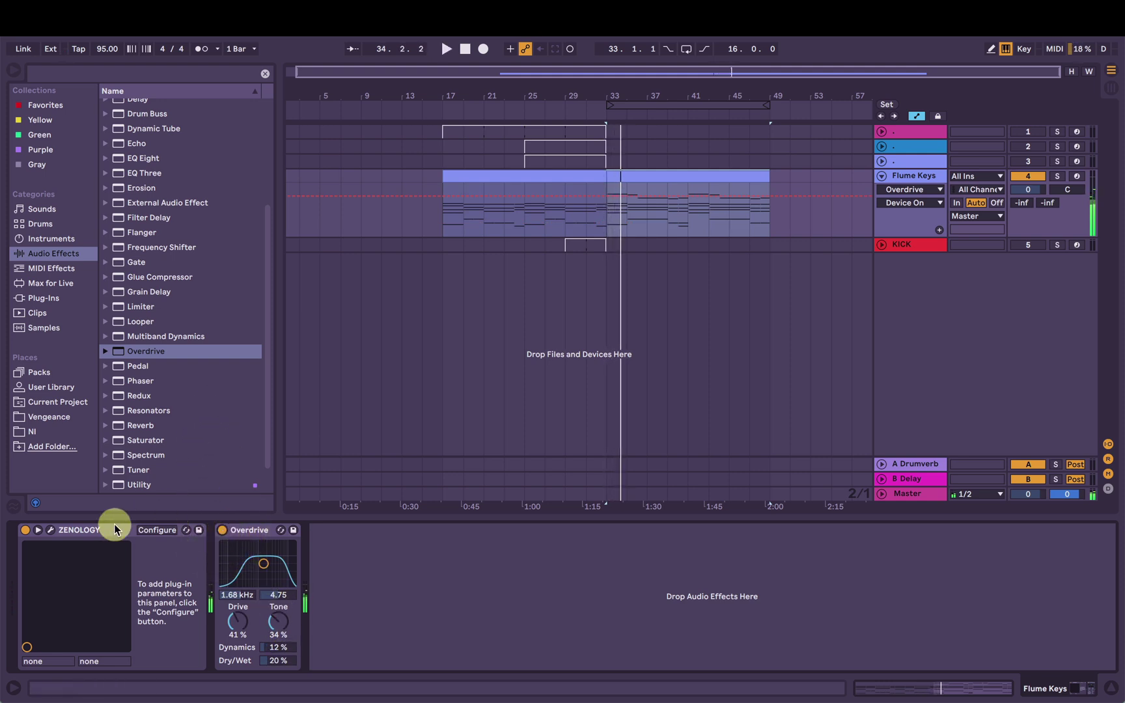
Step: Bypass Overdrive and bring up the multi-effects section of the ZENOLOGY patch
click(222, 530)
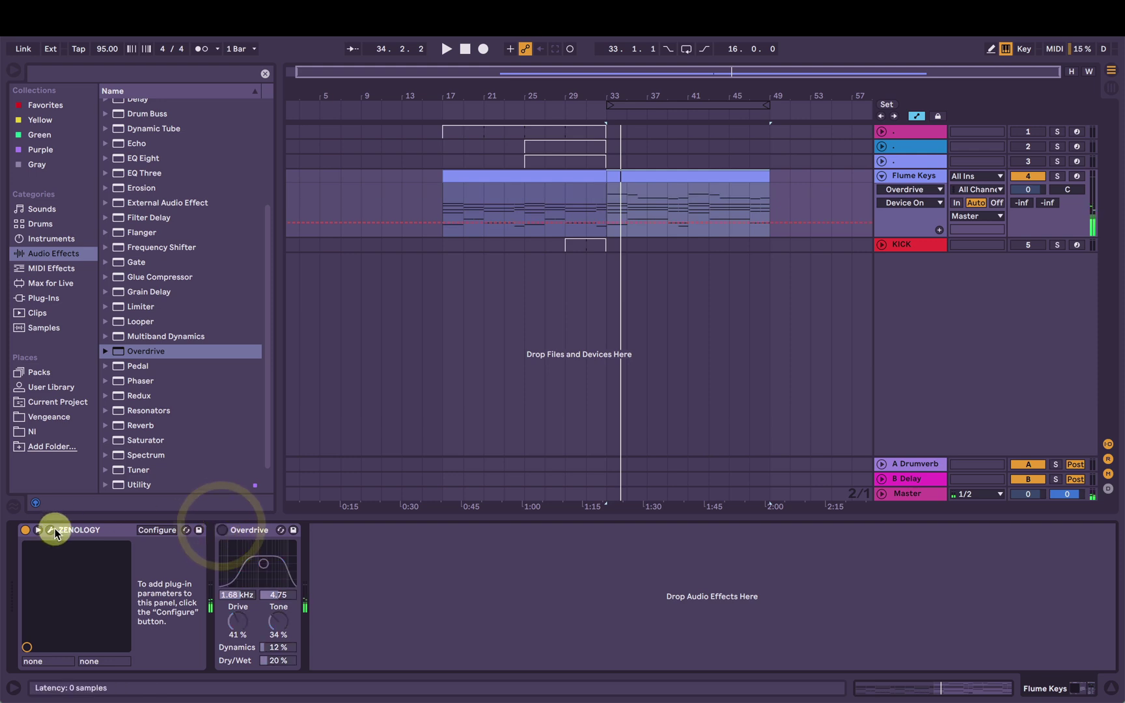
click(52, 531)
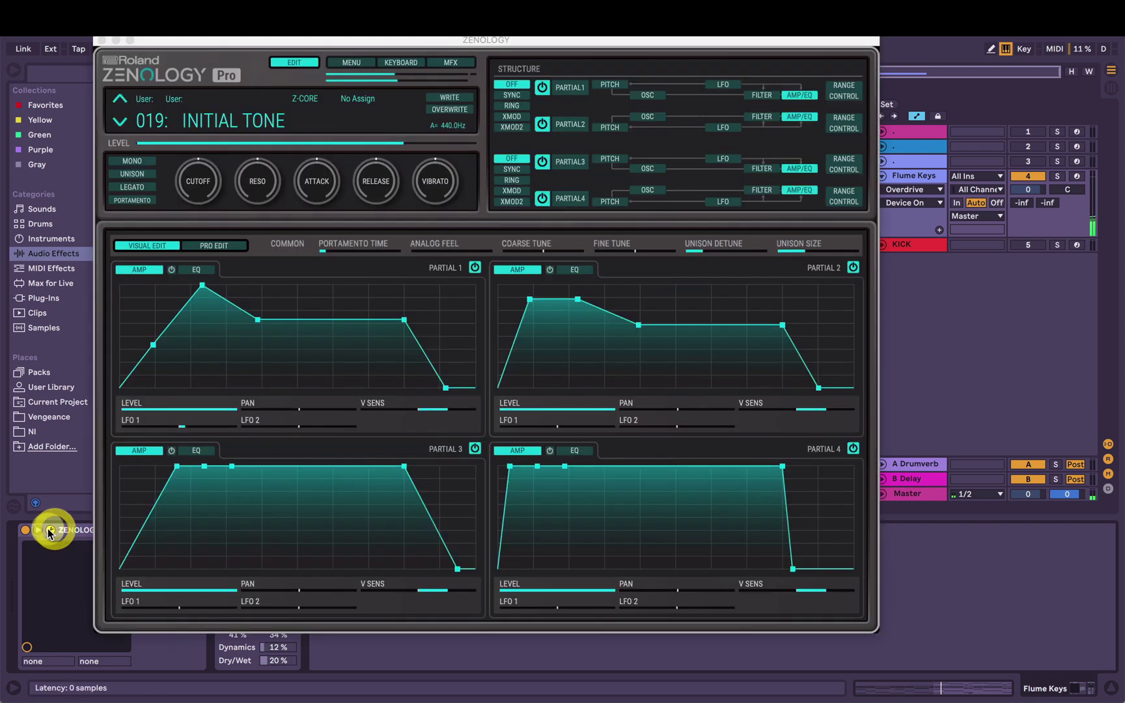
click(436, 65)
Step: Load the plain Chorus multi-effect and adjust its rate to 0.65 Hz
click(201, 515)
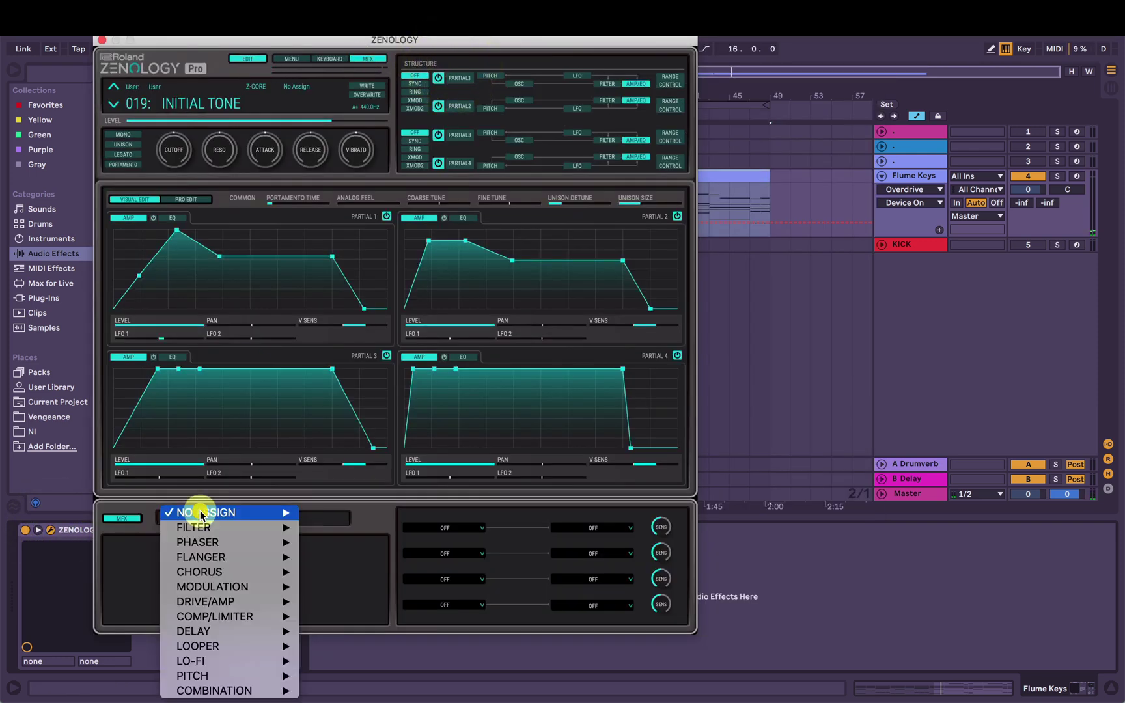
mouse_move(276, 578)
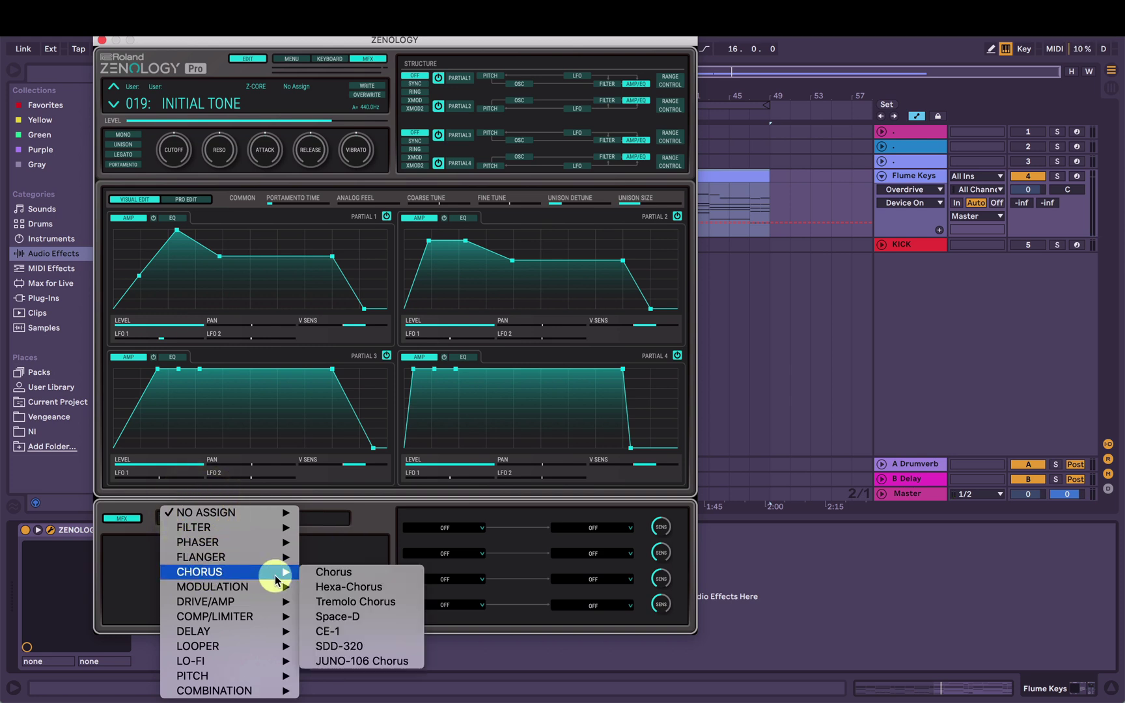
click(333, 572)
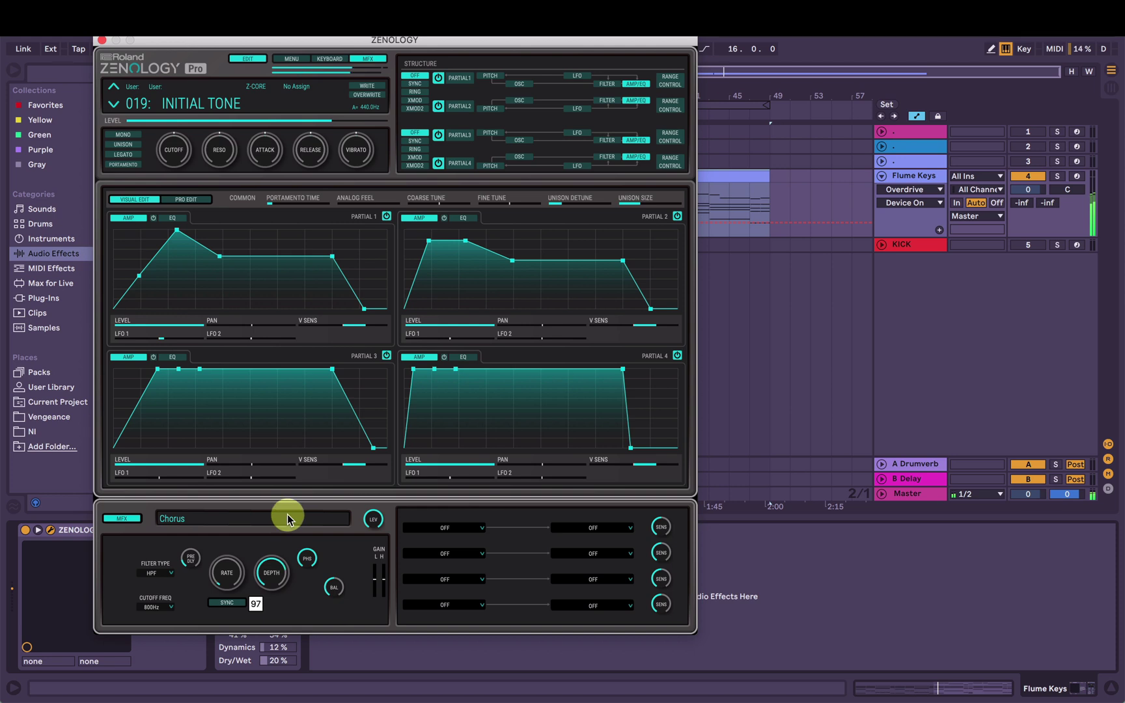
mouse_move(232, 570)
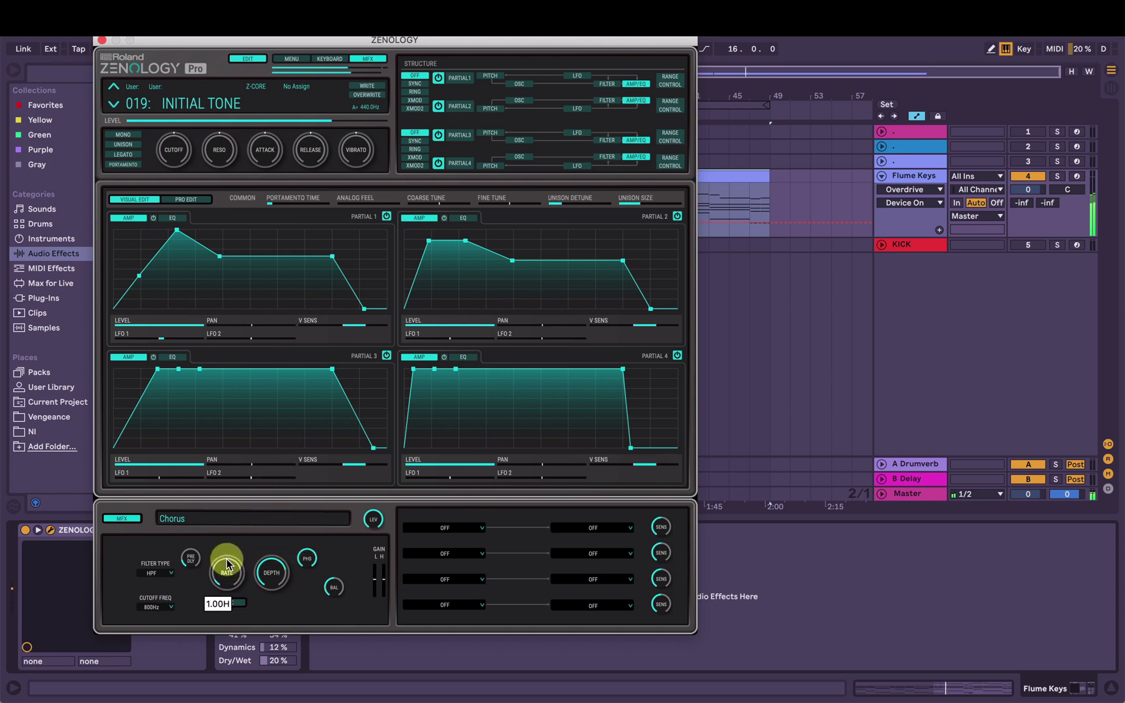
drag(227, 570, 230, 558)
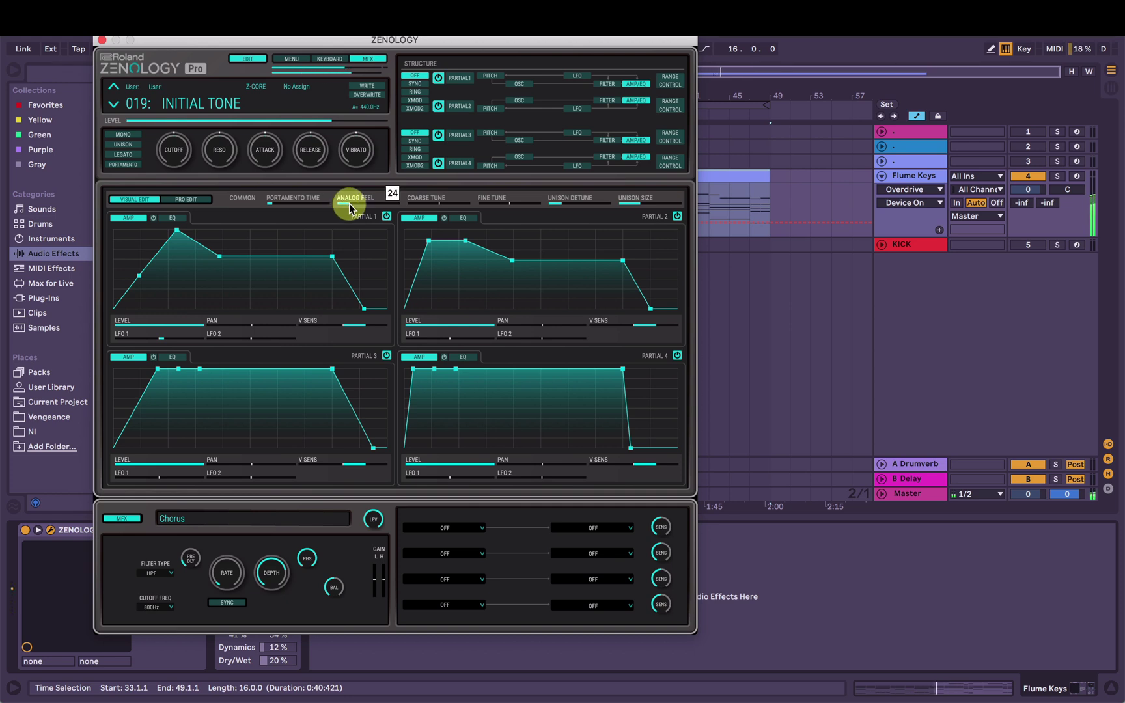
Step: Bypass the Chorus, raise Analog Feel, dip Partial 3's second amp envelope point, then close the editor
click(121, 518)
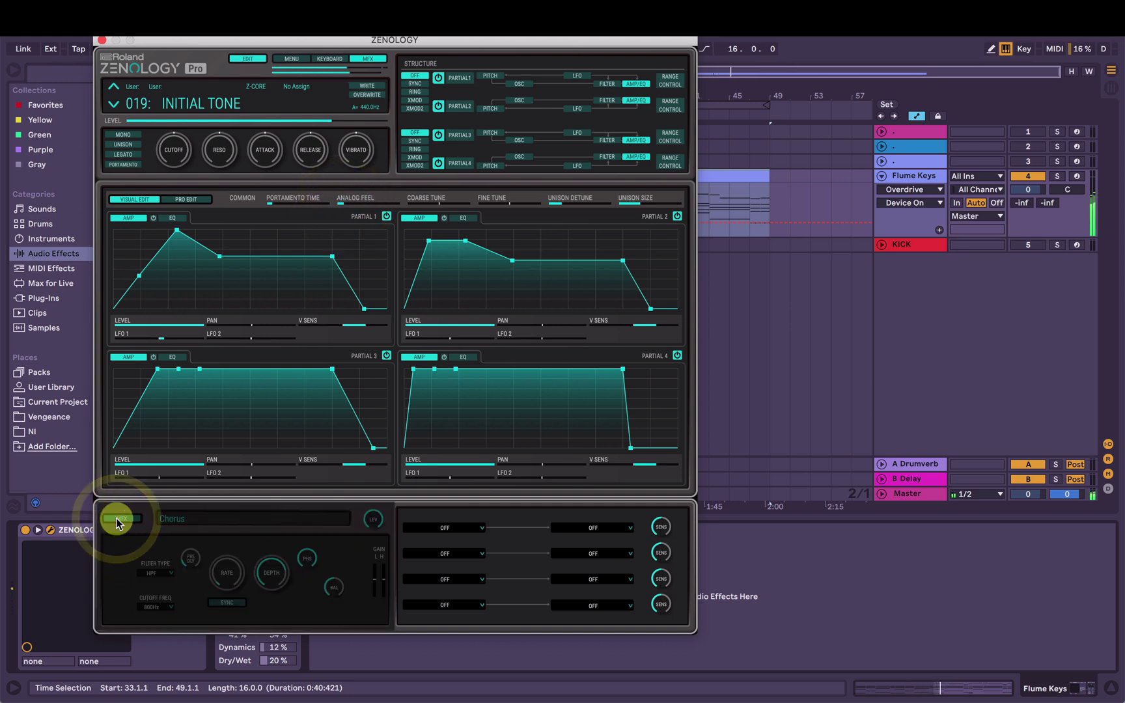
mouse_move(344, 207)
mouse_down()
mouse_move(398, 208)
mouse_move(351, 208)
mouse_up()
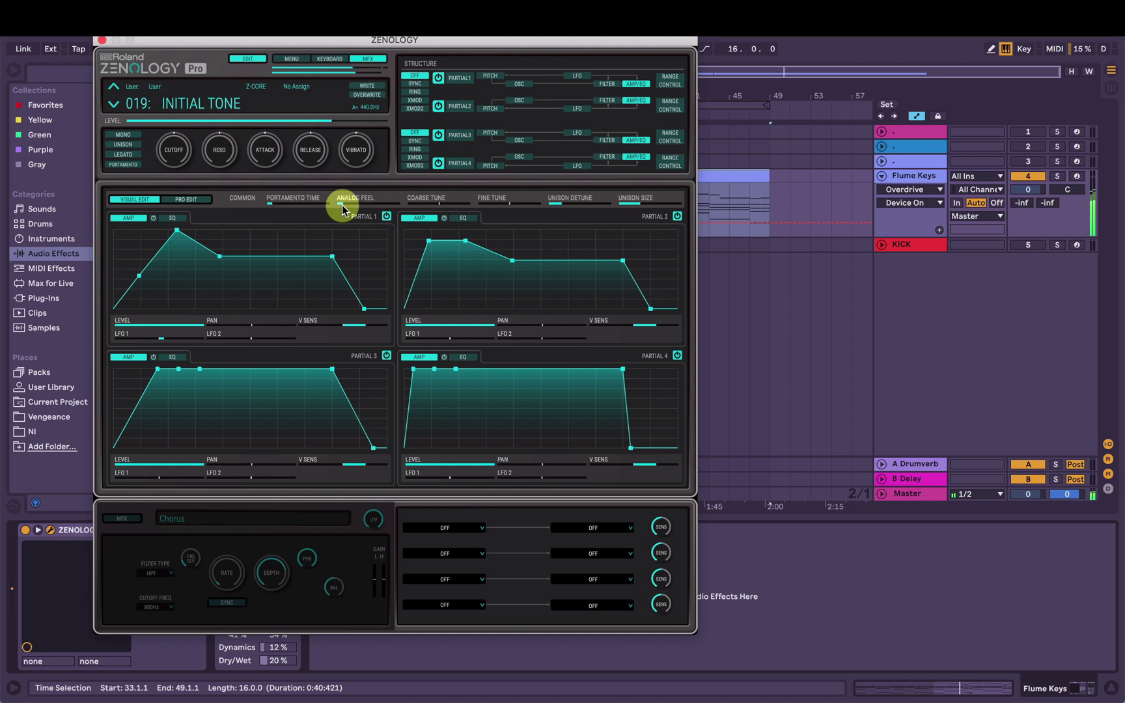
mouse_move(197, 371)
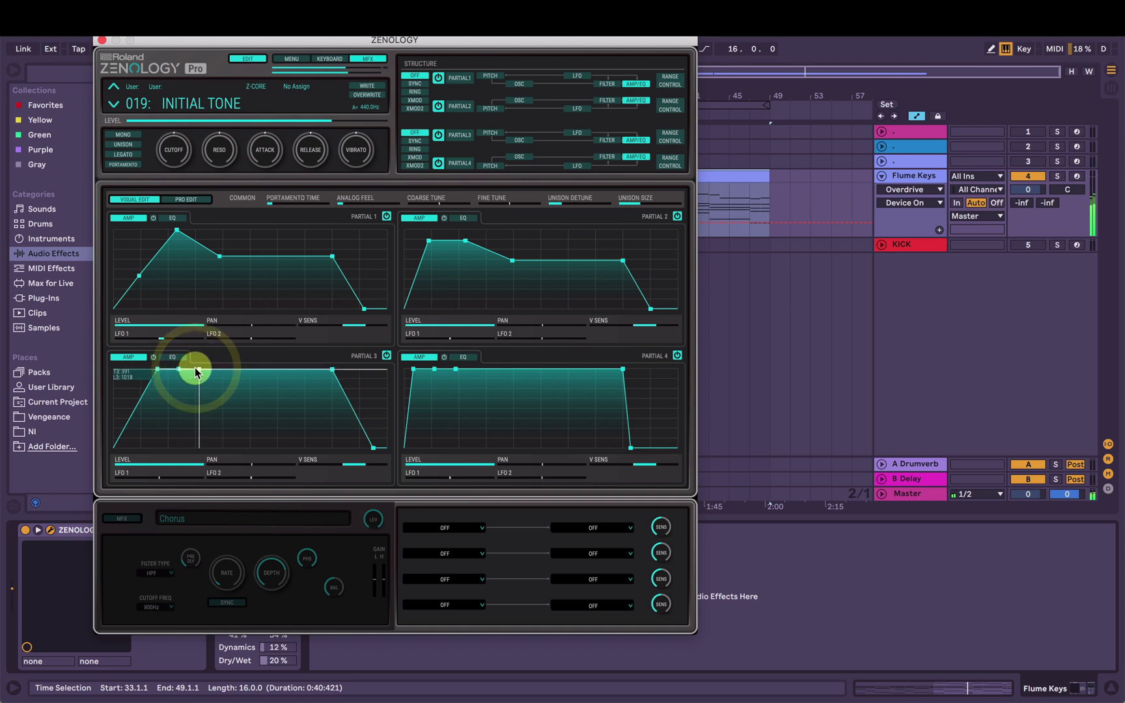
drag(180, 370, 177, 388)
click(100, 41)
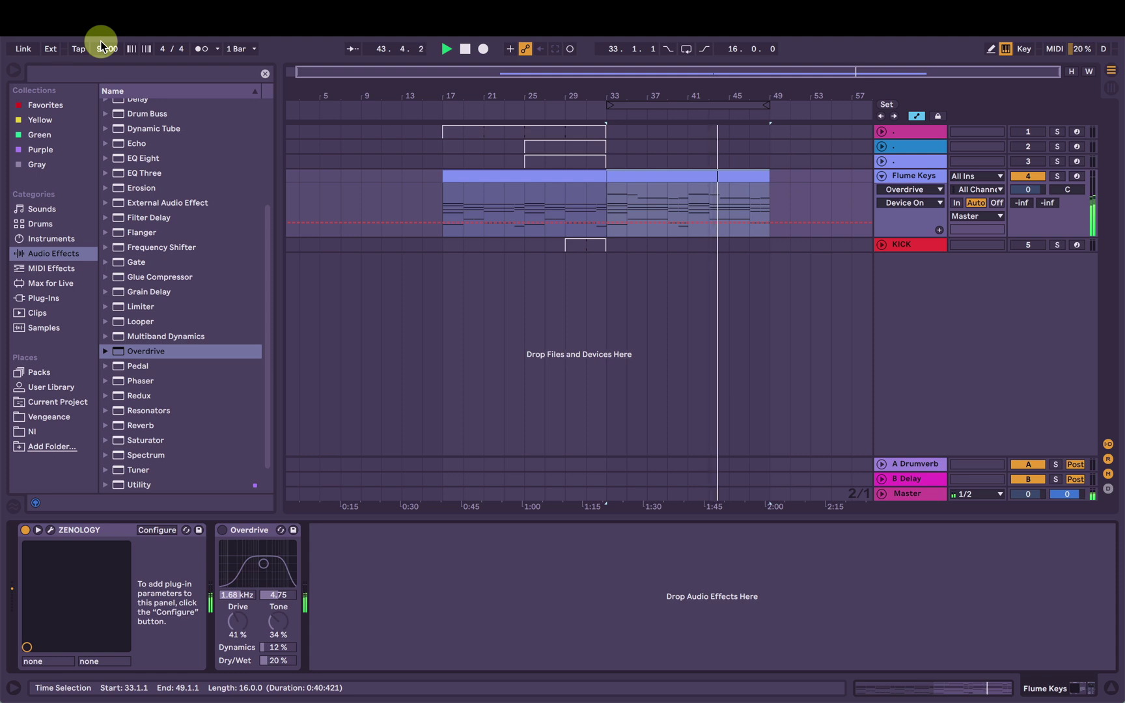
Step: Re-enable Overdrive on Flume Keys and restart playback
click(223, 531)
key(space)
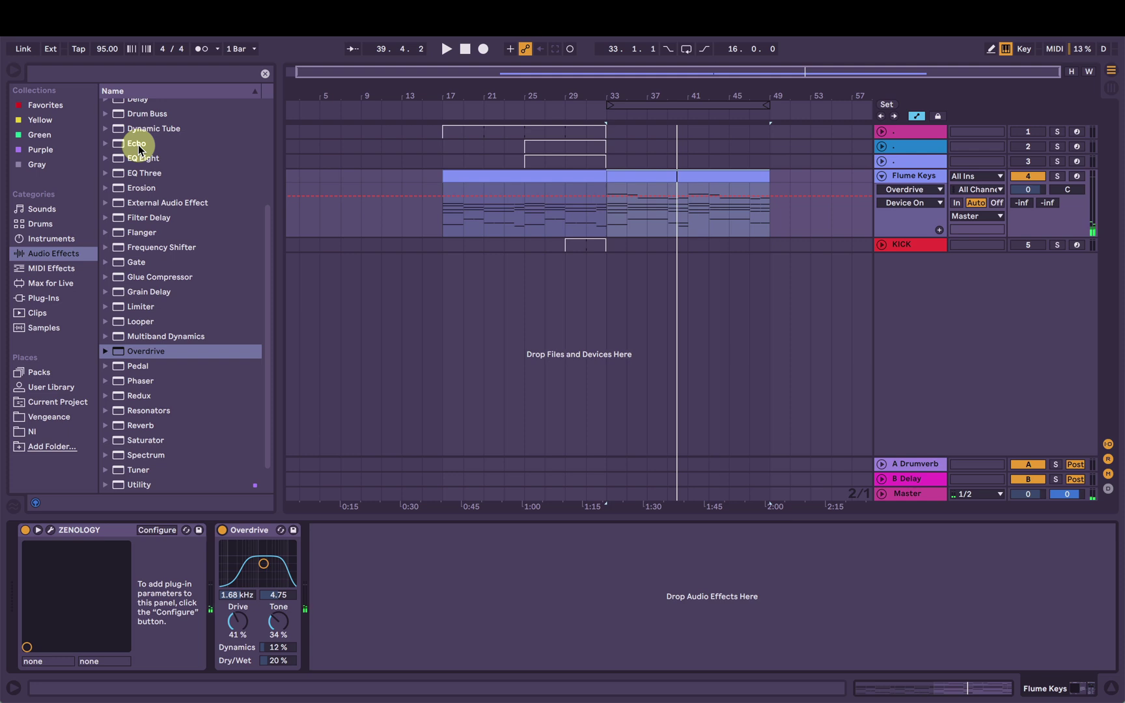
Step: Add an Echo after Overdrive and load the Clean Delay 'Time Travel Echo' preset
drag(139, 149, 386, 561)
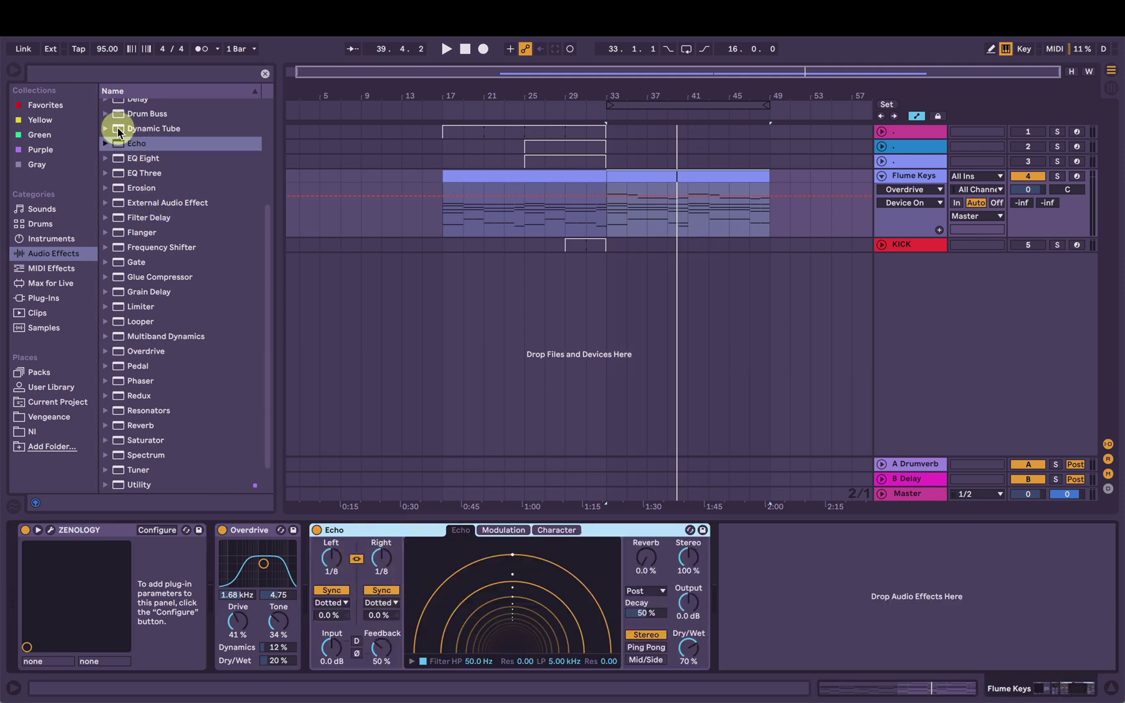
click(104, 144)
click(115, 174)
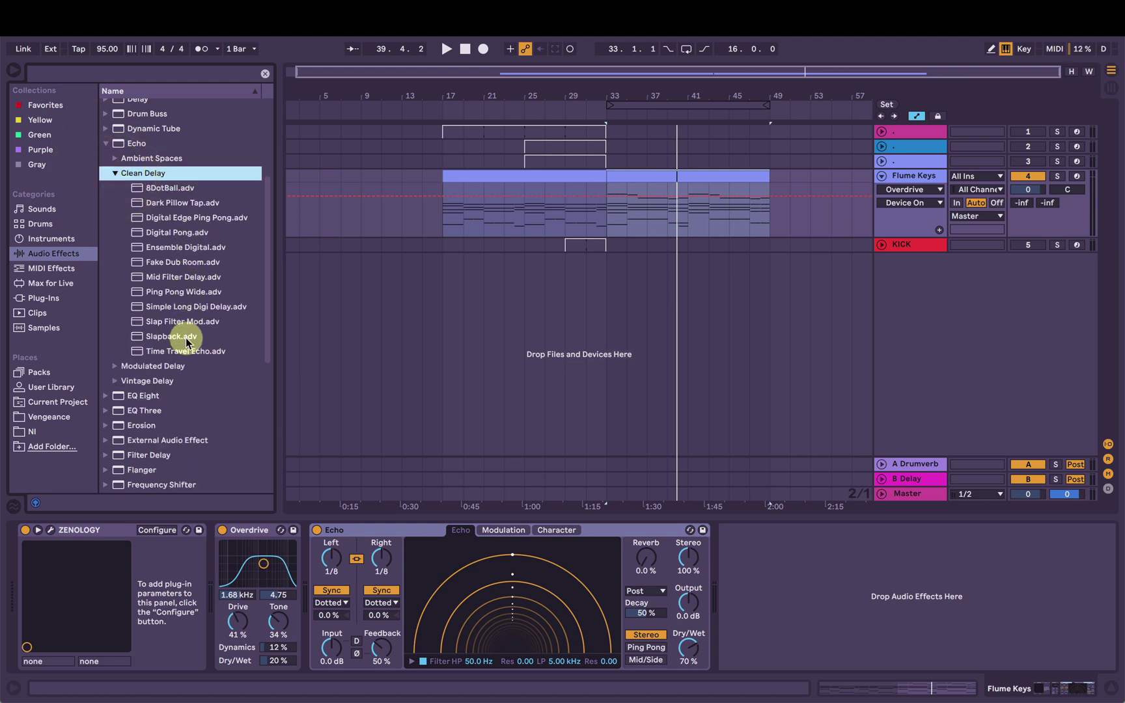
drag(187, 354, 408, 547)
Step: Audition playback and lower the echo's Dry/Wet to 23%, collapsing the preset folders
key(space)
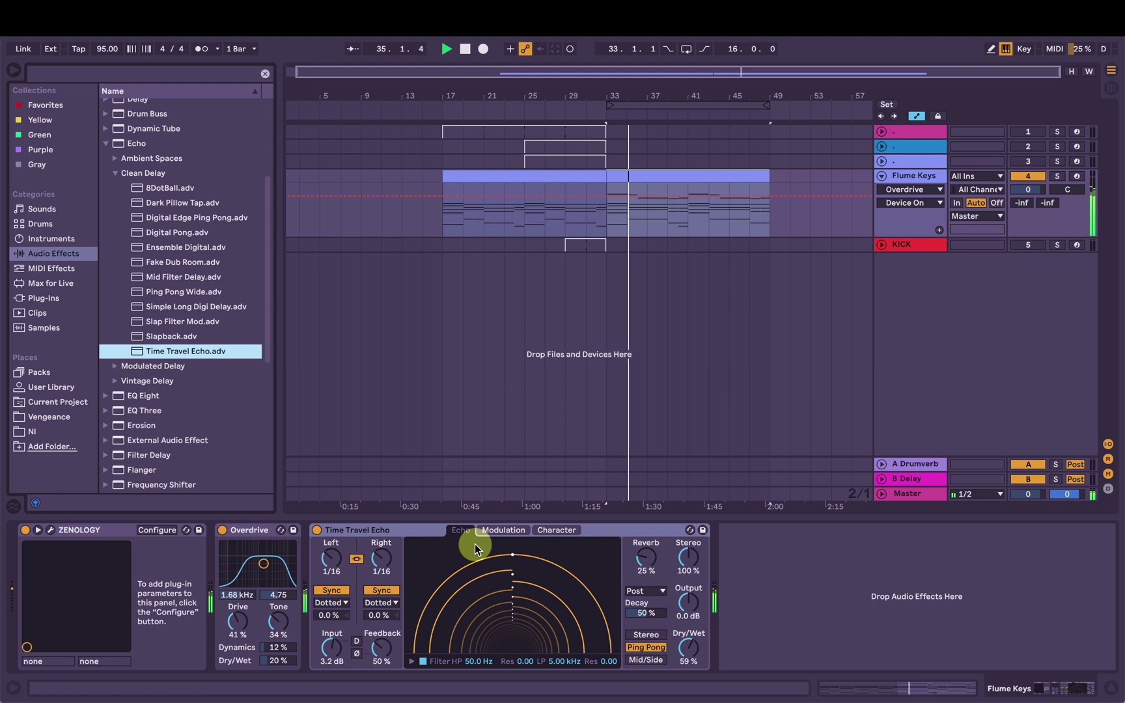
click(697, 653)
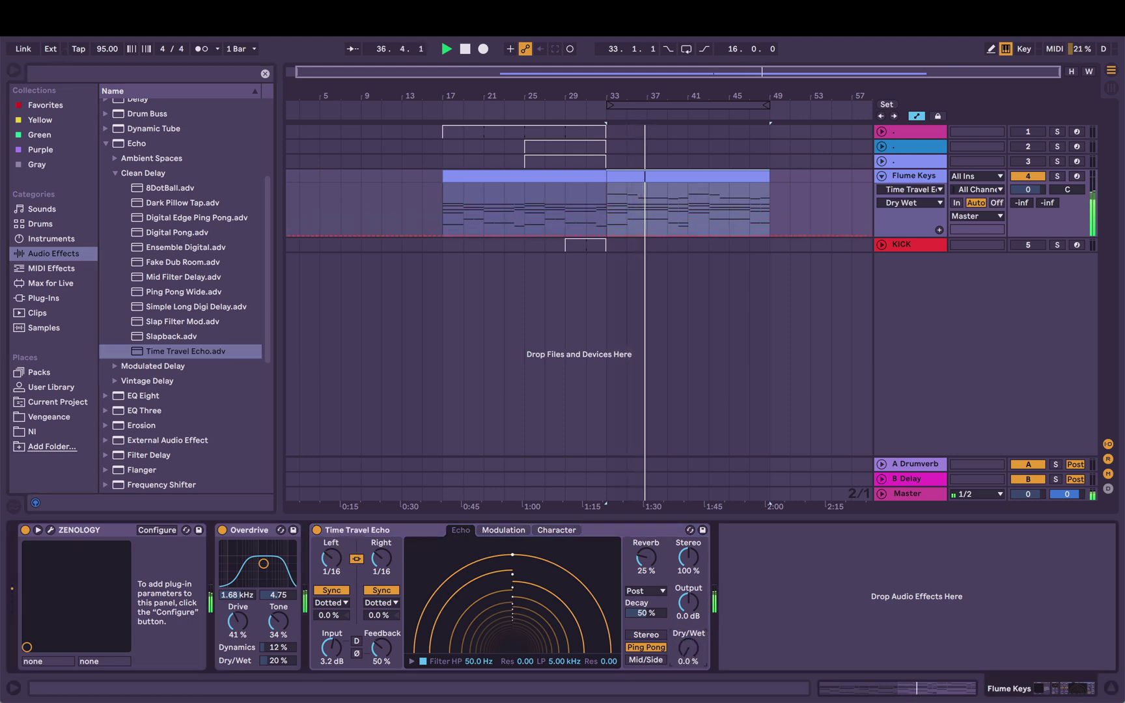
mouse_move(697, 653)
mouse_down()
mouse_move(698, 682)
mouse_move(695, 658)
mouse_up()
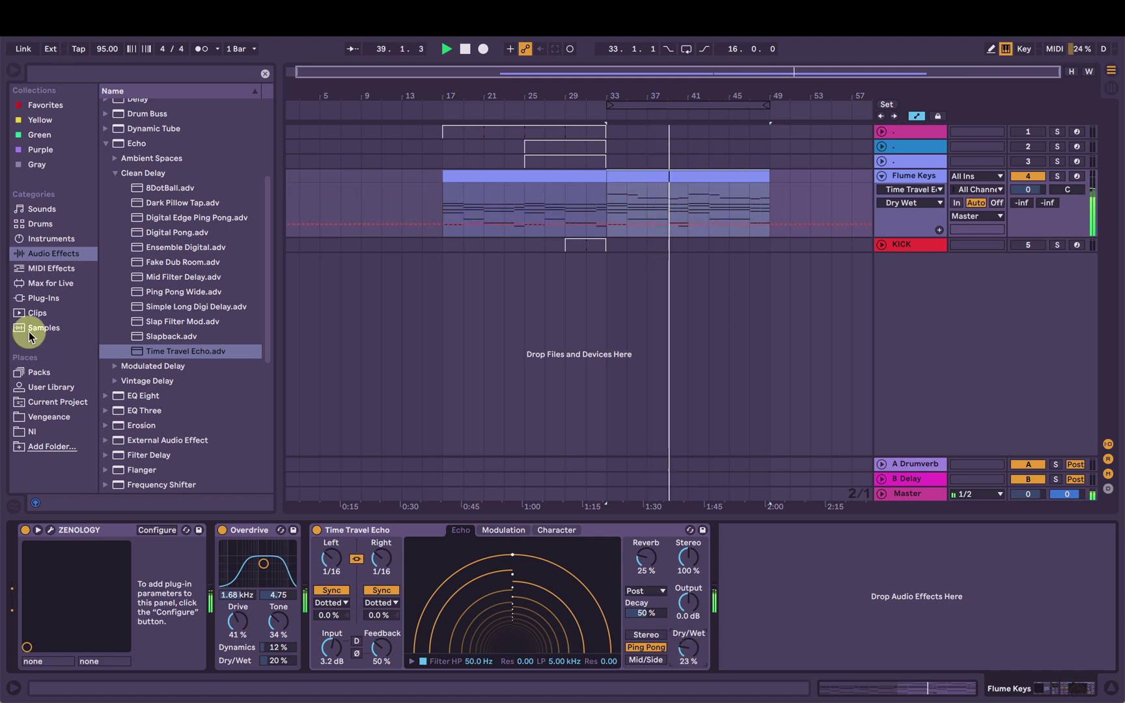
click(114, 172)
click(105, 143)
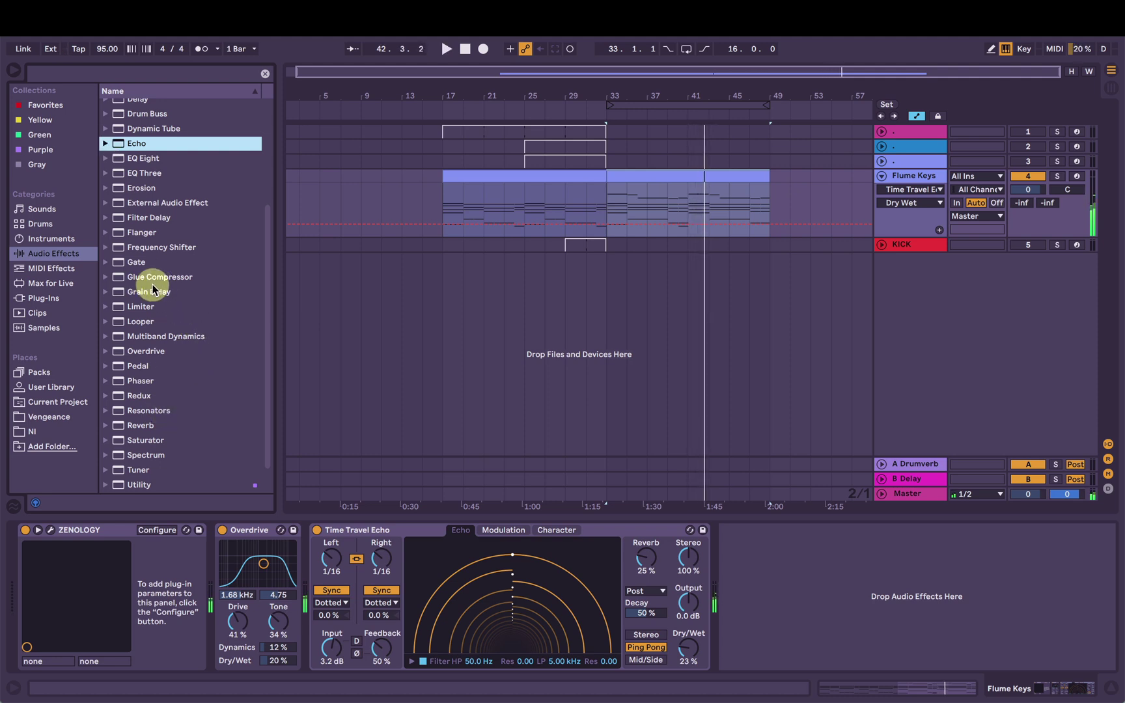
Step: Add a Glue Compressor after the echo and adjust its attack and release times
drag(129, 282, 934, 571)
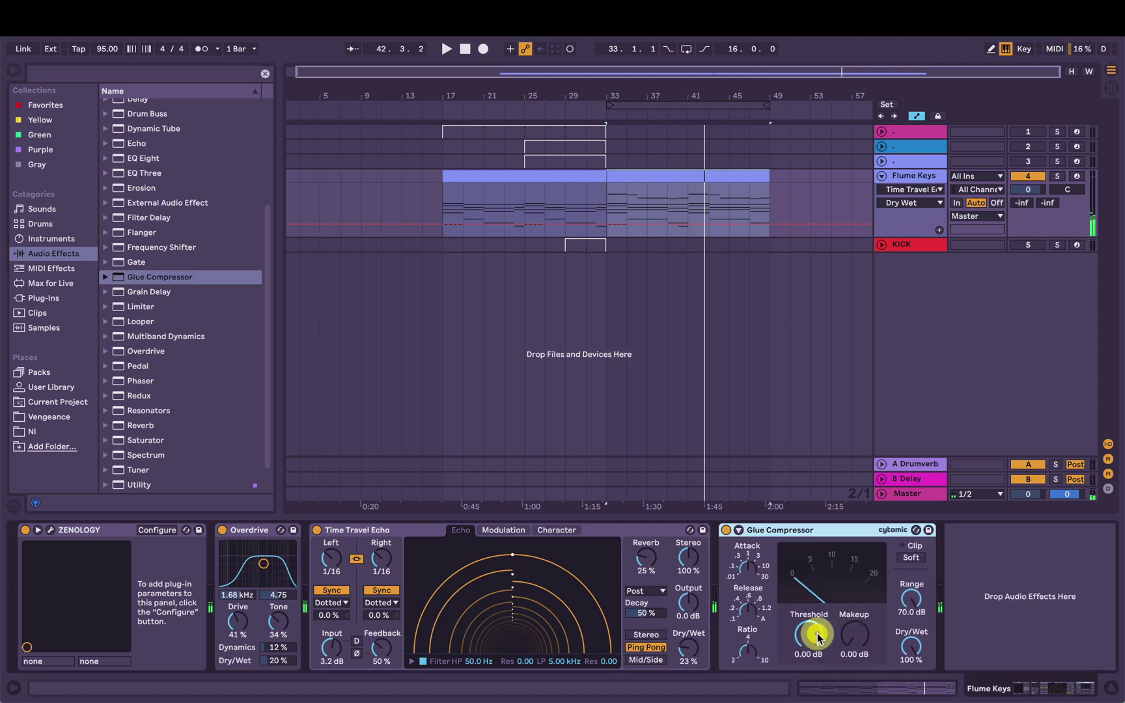
click(755, 575)
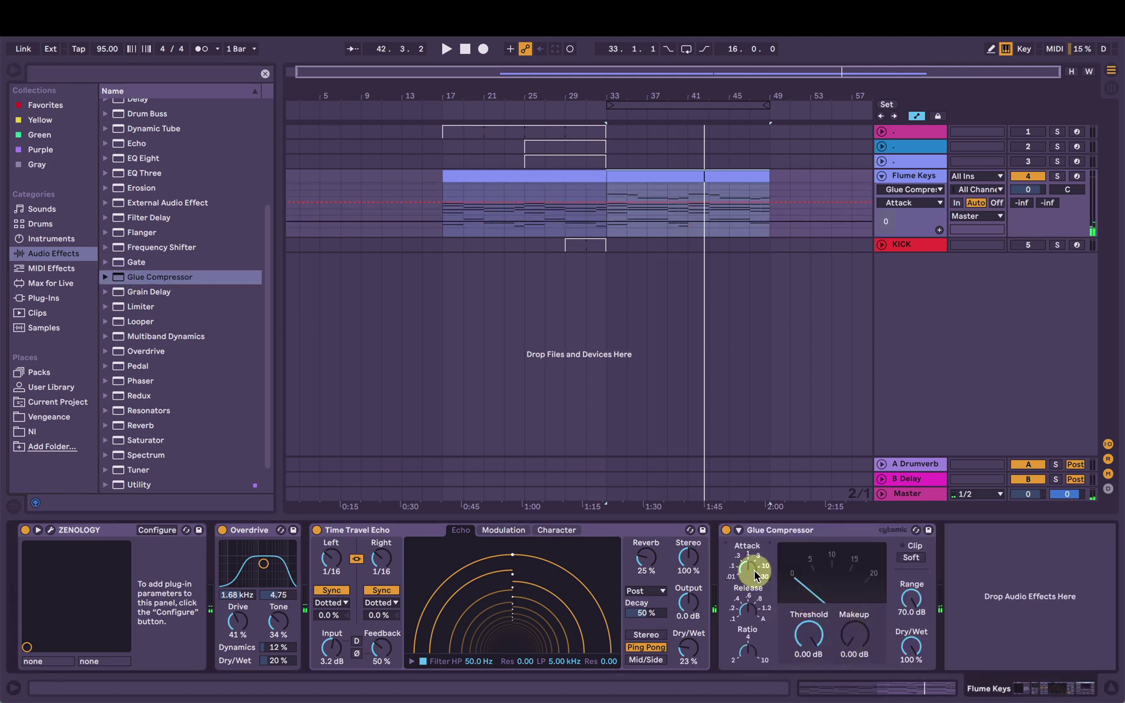
click(748, 609)
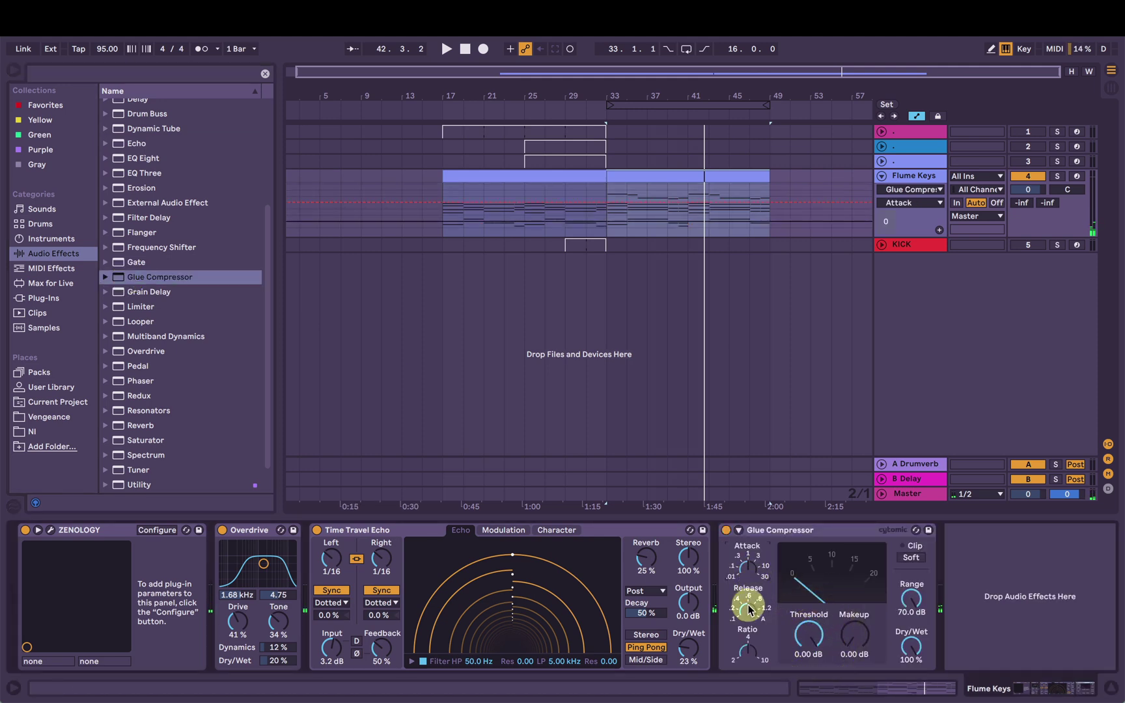
click(748, 566)
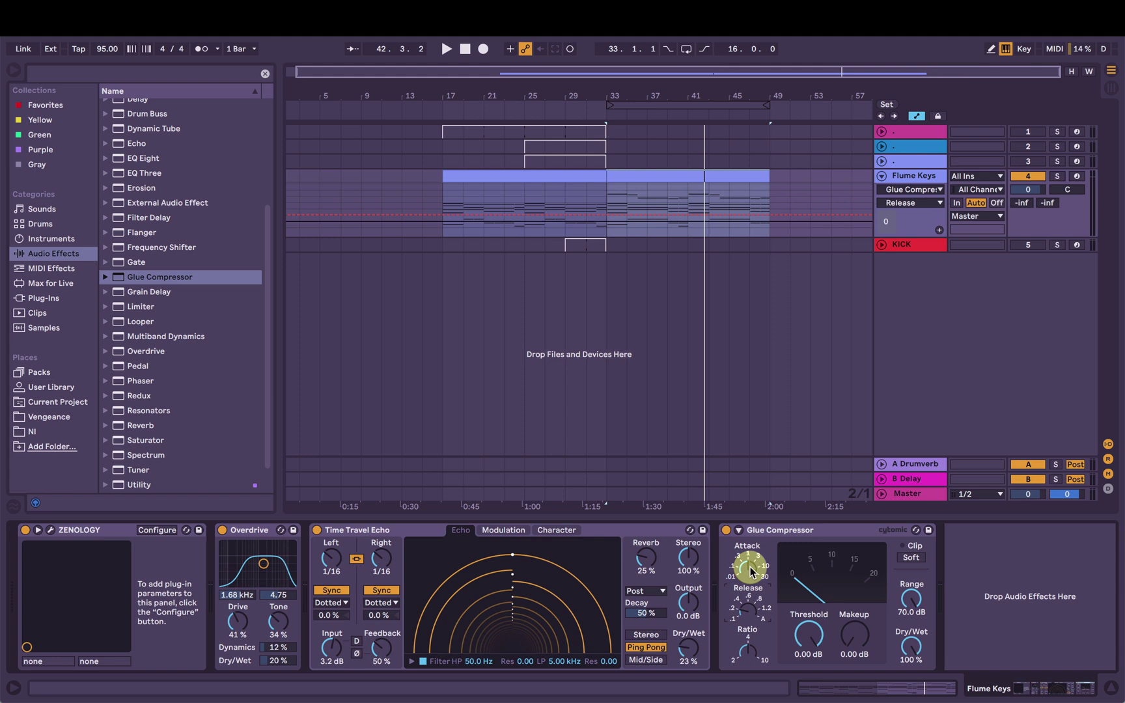
Step: Lower the Threshold to -19.4 dB, restart playback, and A/B the compressor off and on
drag(809, 635, 854, 630)
key(space)
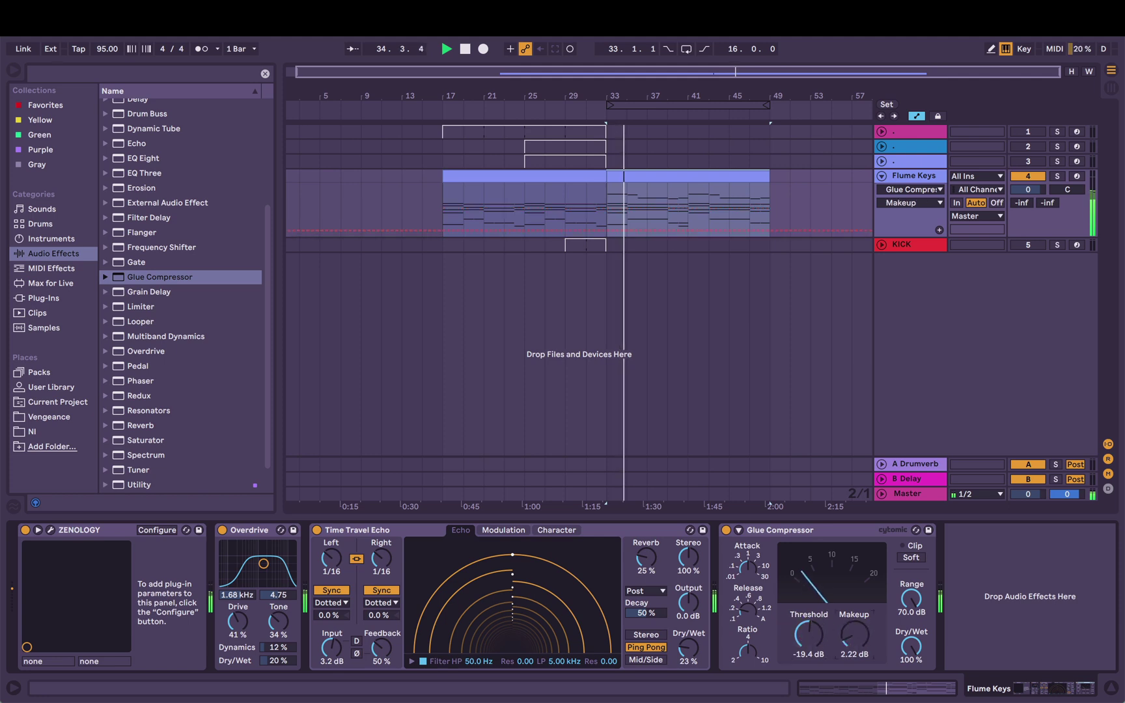
click(725, 530)
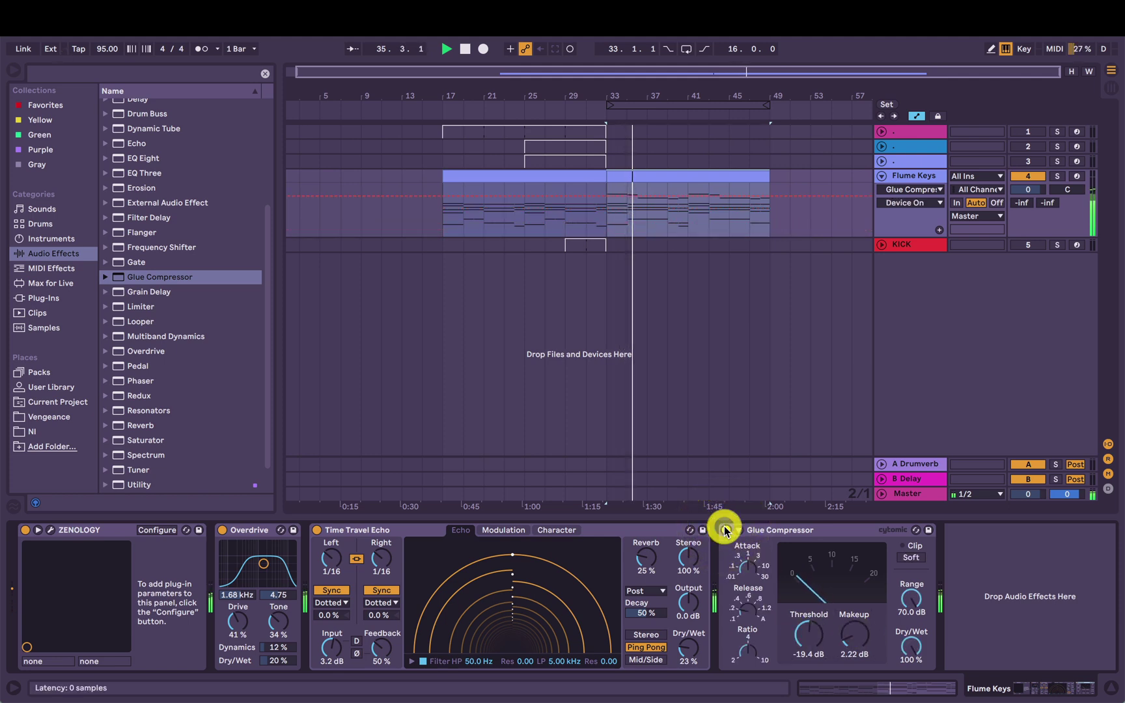
click(725, 530)
Step: Ease the Glue Compressor to 1.59 dB Makeup and a -7.30 dB Threshold
click(747, 651)
mouse_move(829, 636)
mouse_down()
mouse_move(827, 615)
mouse_move(809, 629)
mouse_up()
click(820, 636)
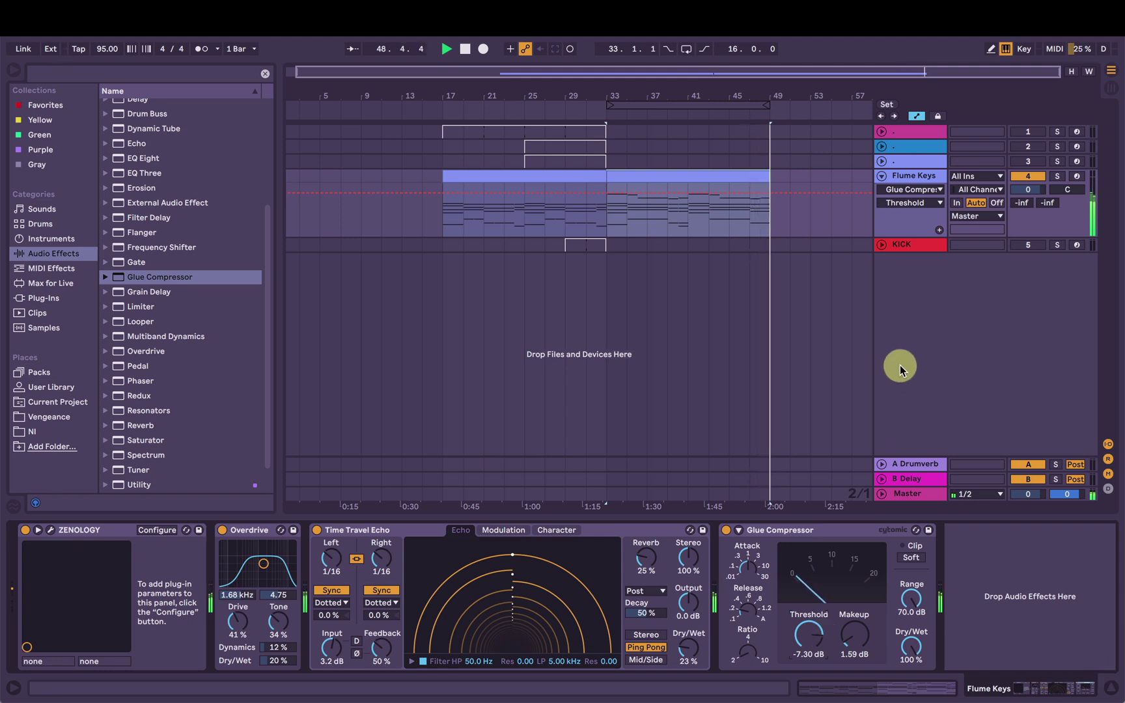
Step: Briefly reopen and close the ZENOLOGY editor on Flume Keys
click(713, 174)
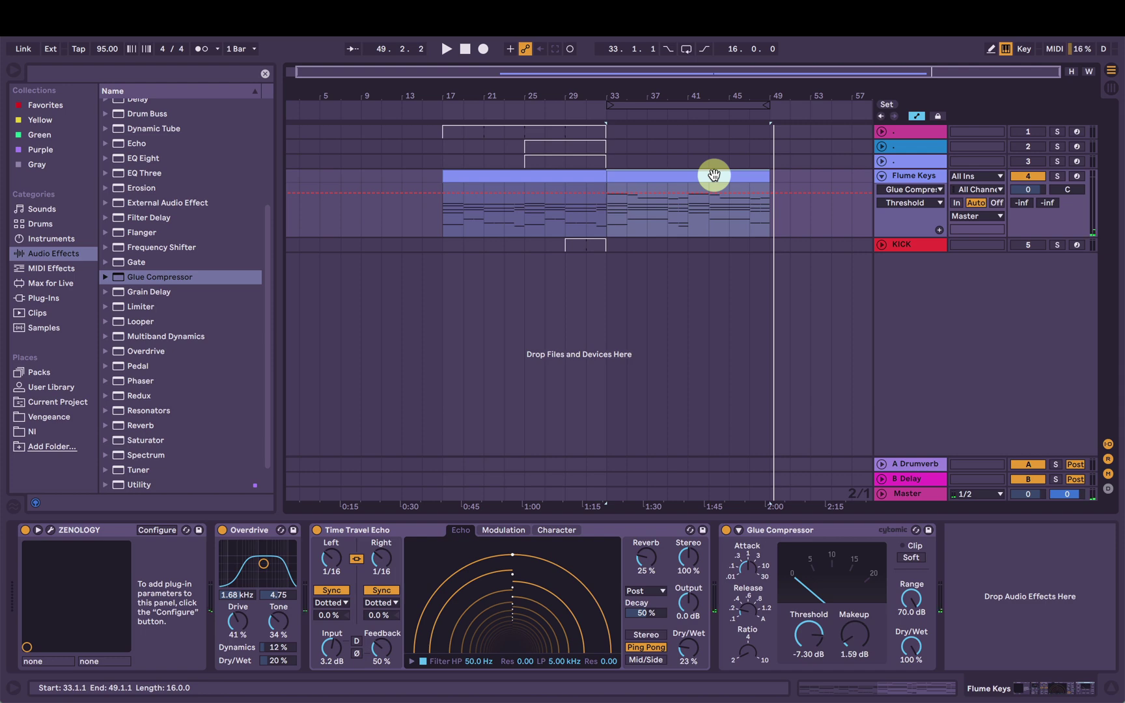
click(50, 530)
click(101, 40)
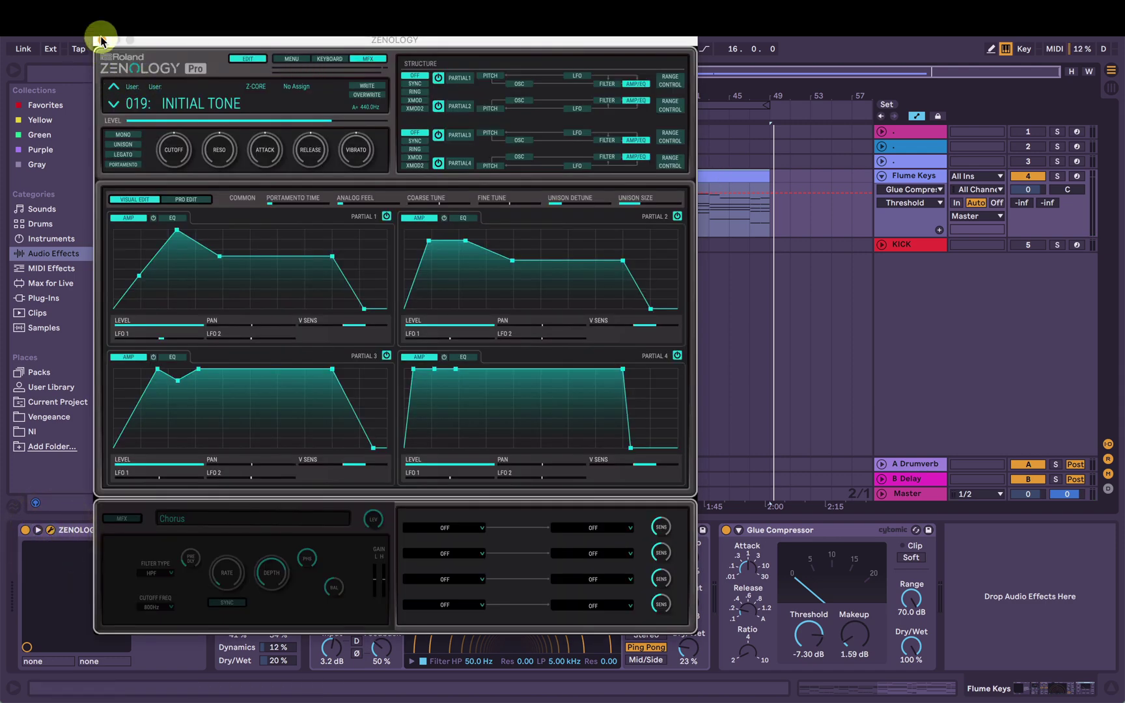